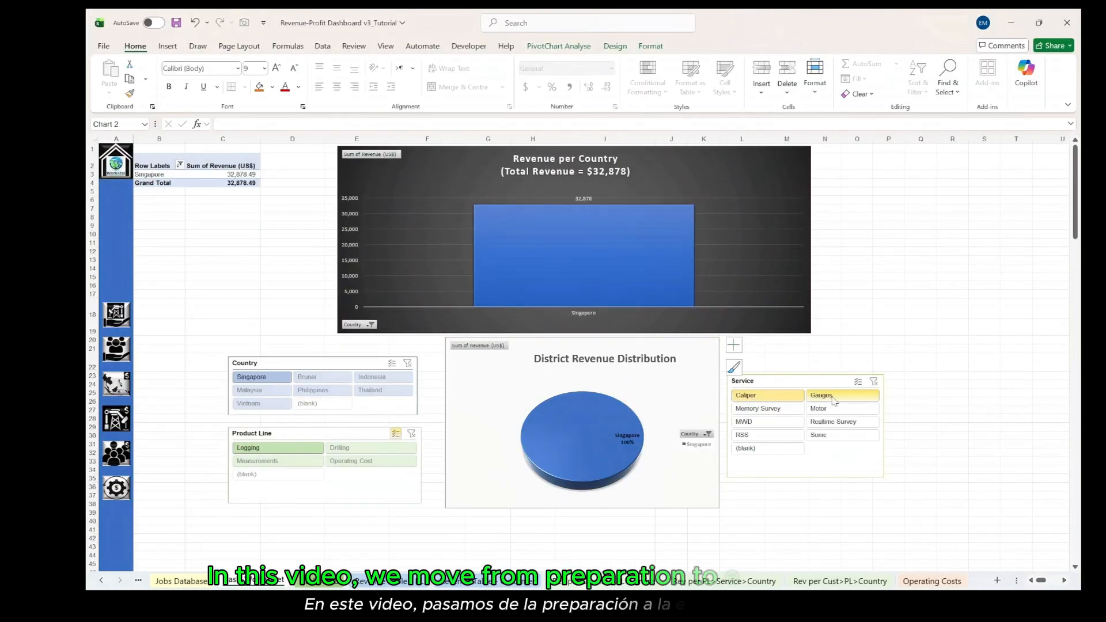
- Filter the dashboard charts with the Service slicer by Gauges and Memory Survey, and by Memory Survey combined with Realtime Survey, MWD and RSS
left_click(832, 399)
left_click(763, 410, "ctrl")
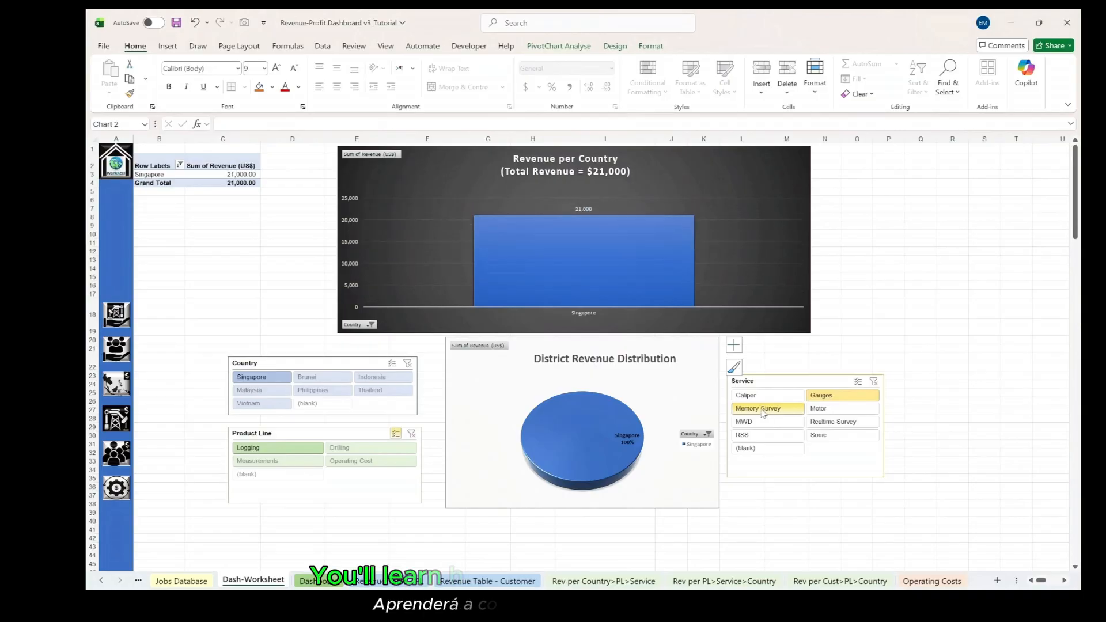
left_click(763, 410)
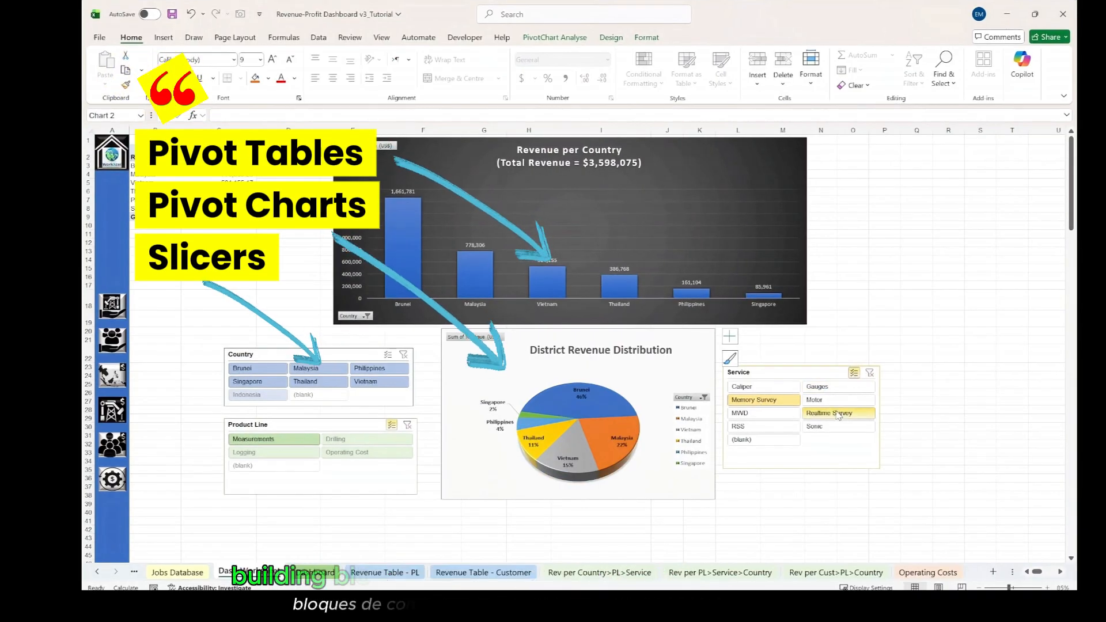
left_click(836, 413)
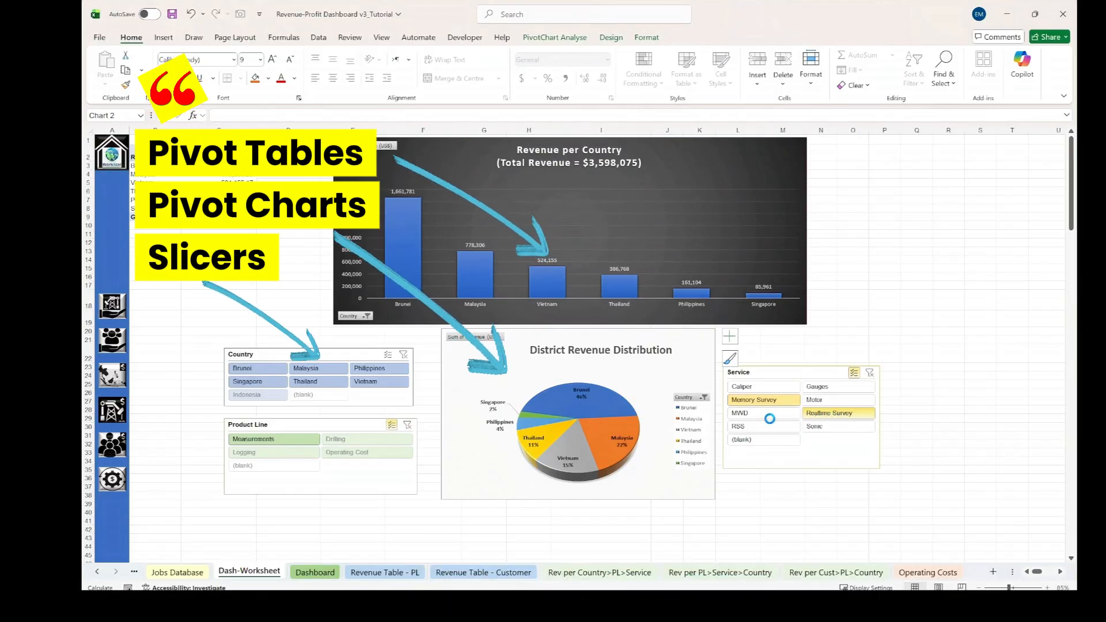
left_click(769, 417)
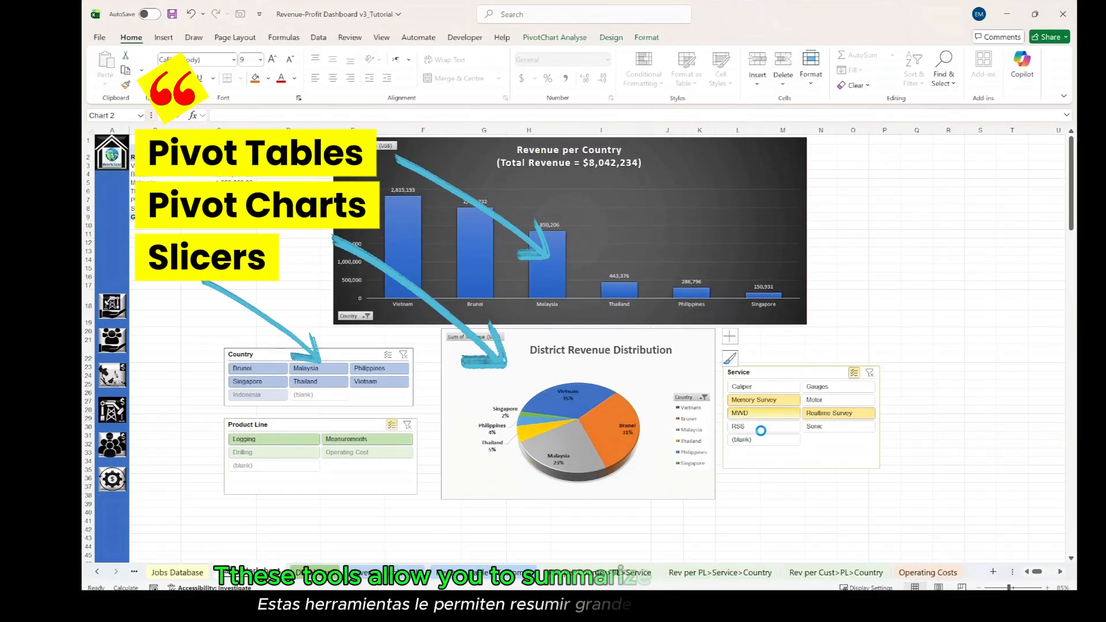
left_click(759, 429)
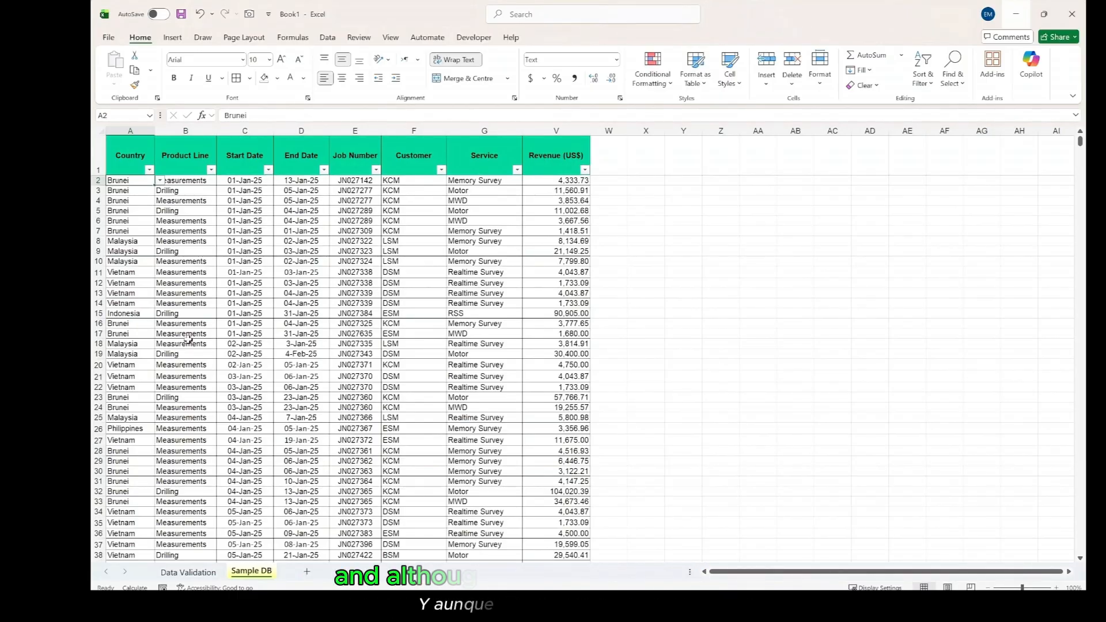
- Look through the job records on the Sample DB sheet from the first rows to the end of the Country column
scroll(189, 339, "down", 13)
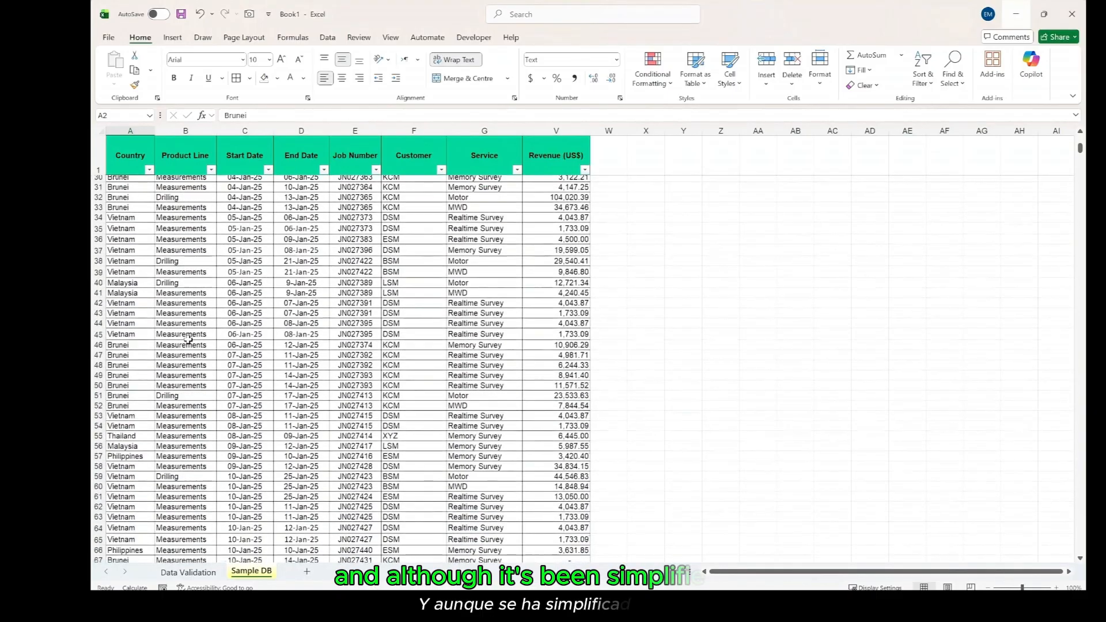
scroll(189, 340, "down", 10)
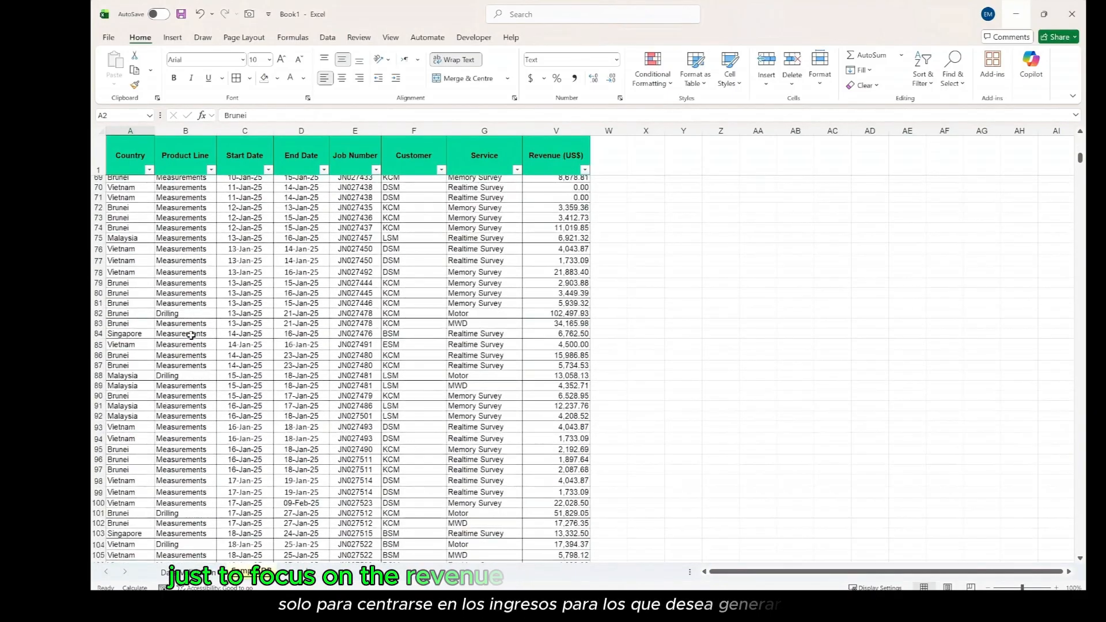
scroll(190, 334, "down", 10)
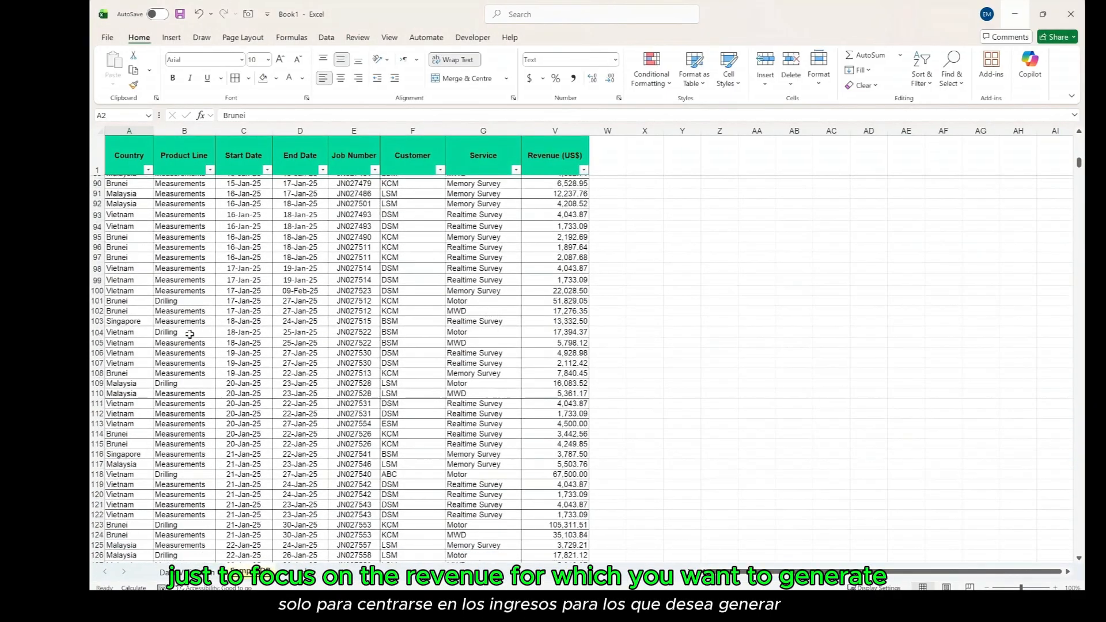
scroll(191, 334, "down", 2)
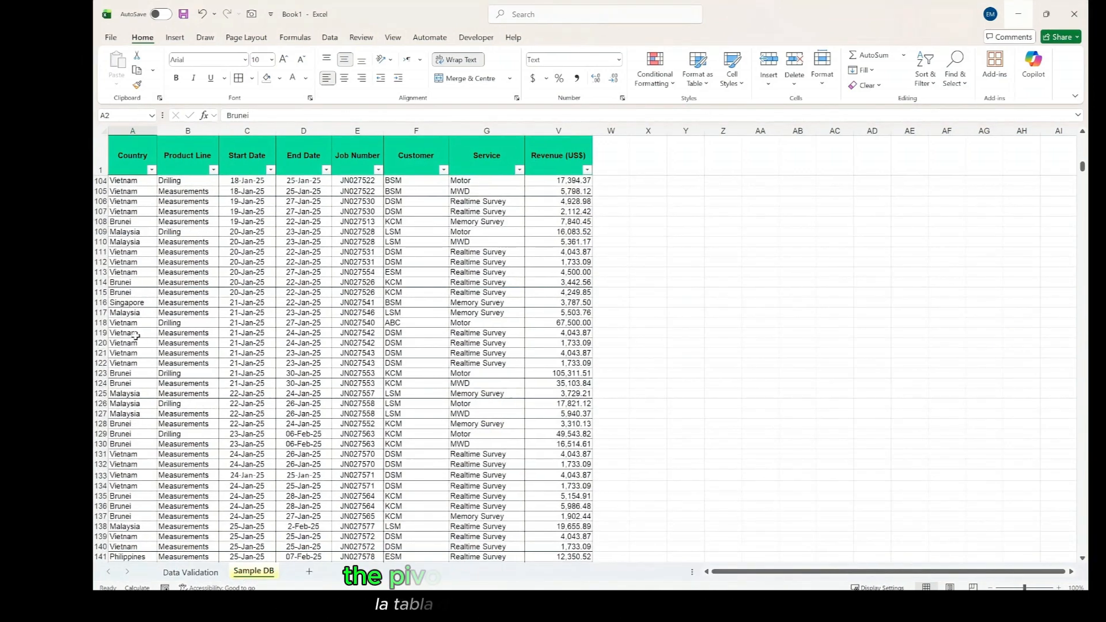
left_click(187, 335)
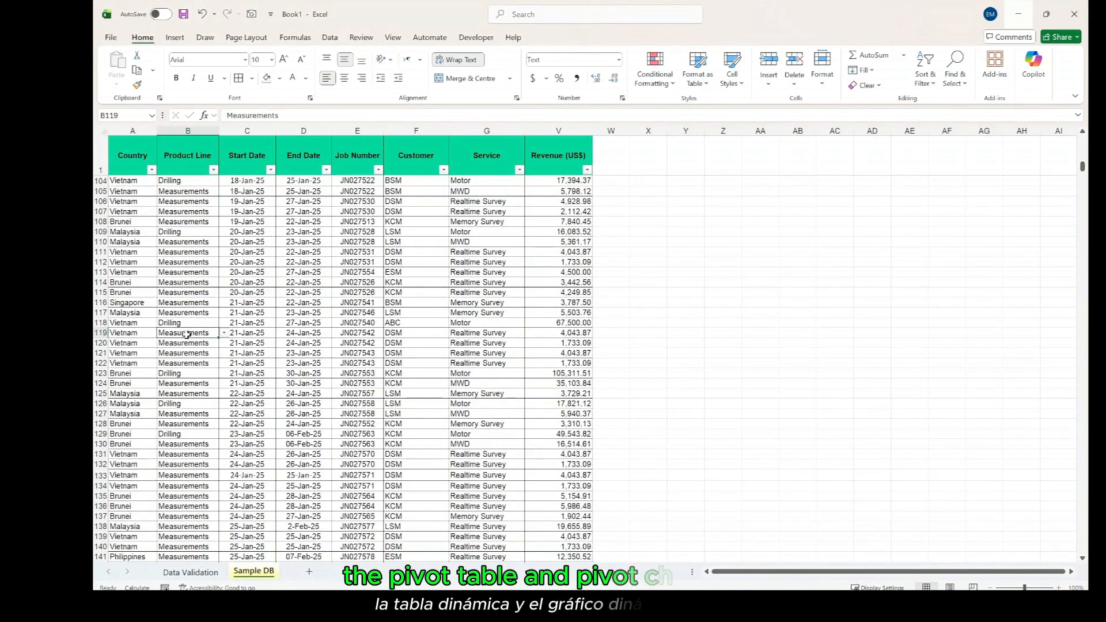
left_click(128, 334)
key("ctrl+Down")
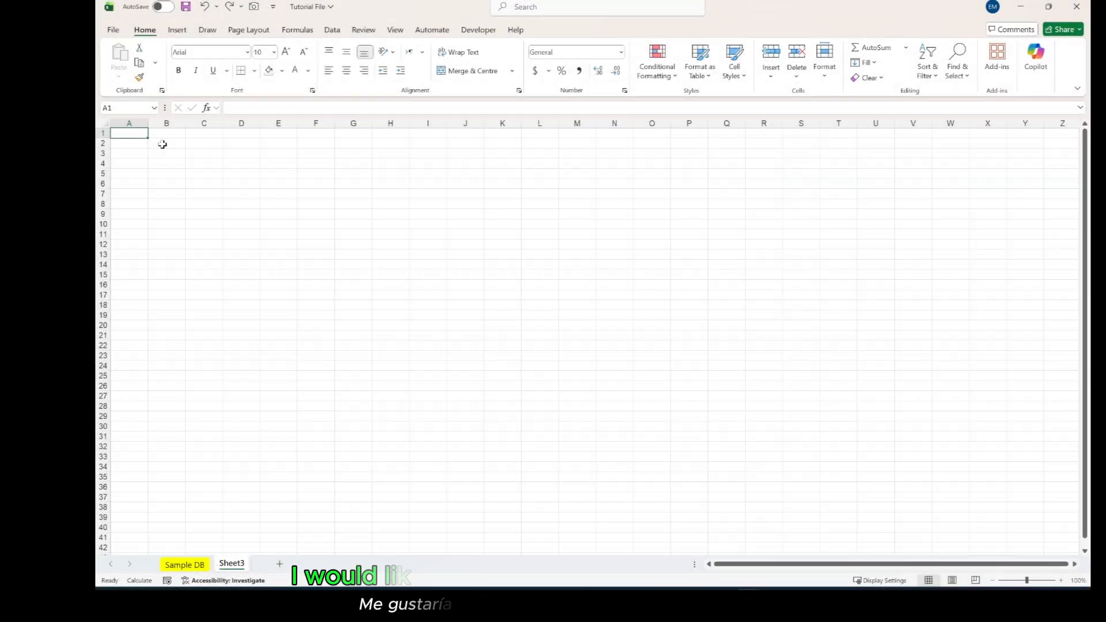
- Insert a combined PivotChart and PivotTable at cell B2 of Sheet3, using the whole Sample DB range A1:V1698 as the source
left_click(163, 145)
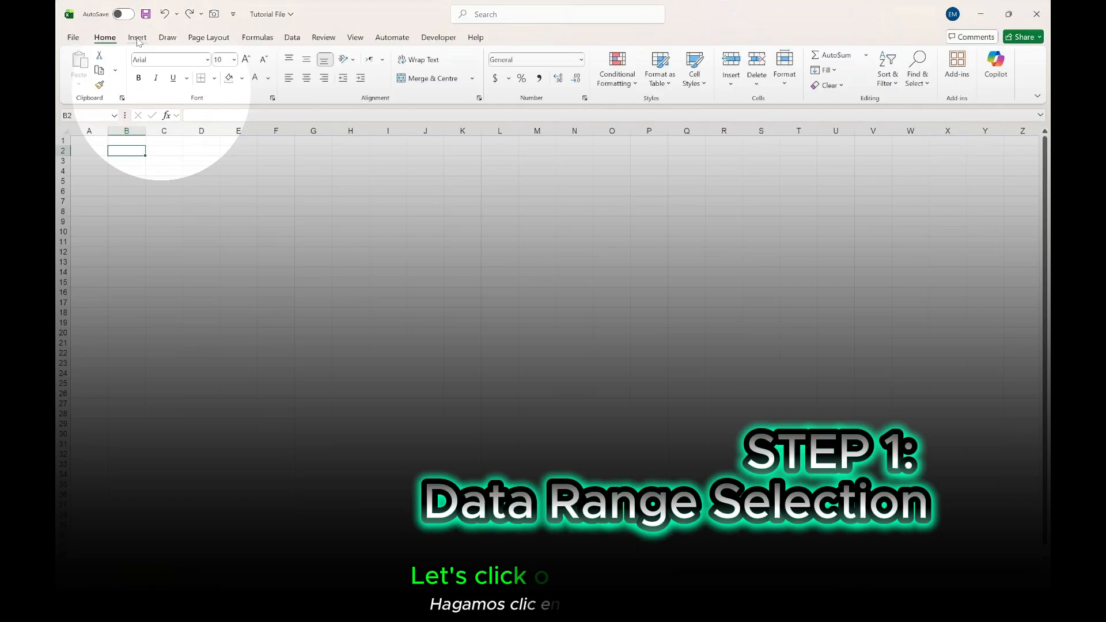
left_click(138, 38)
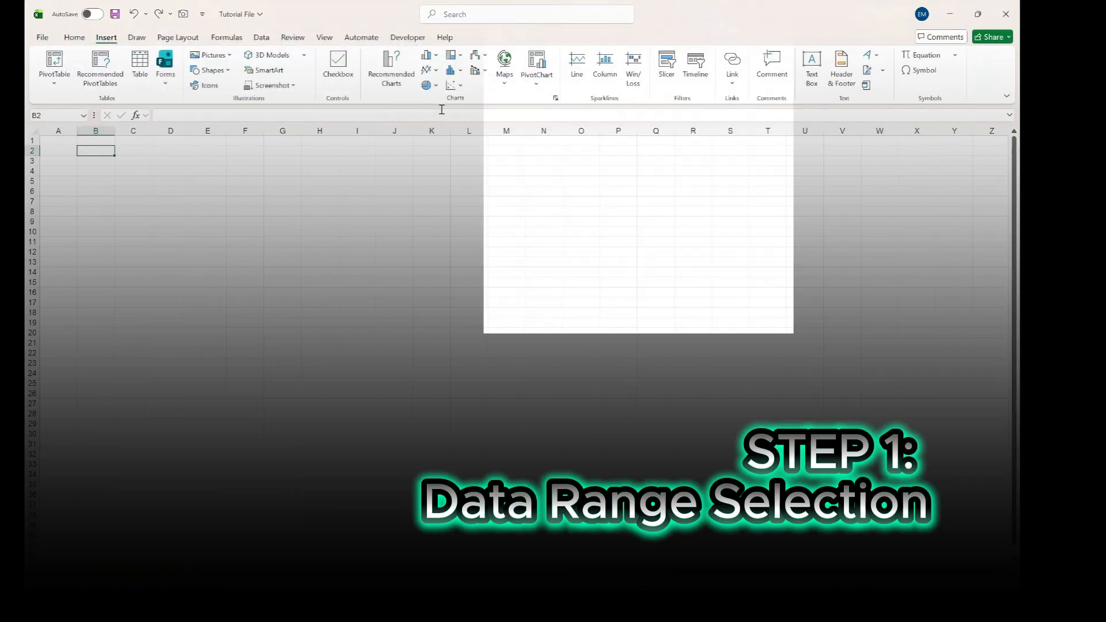
left_click(536, 86)
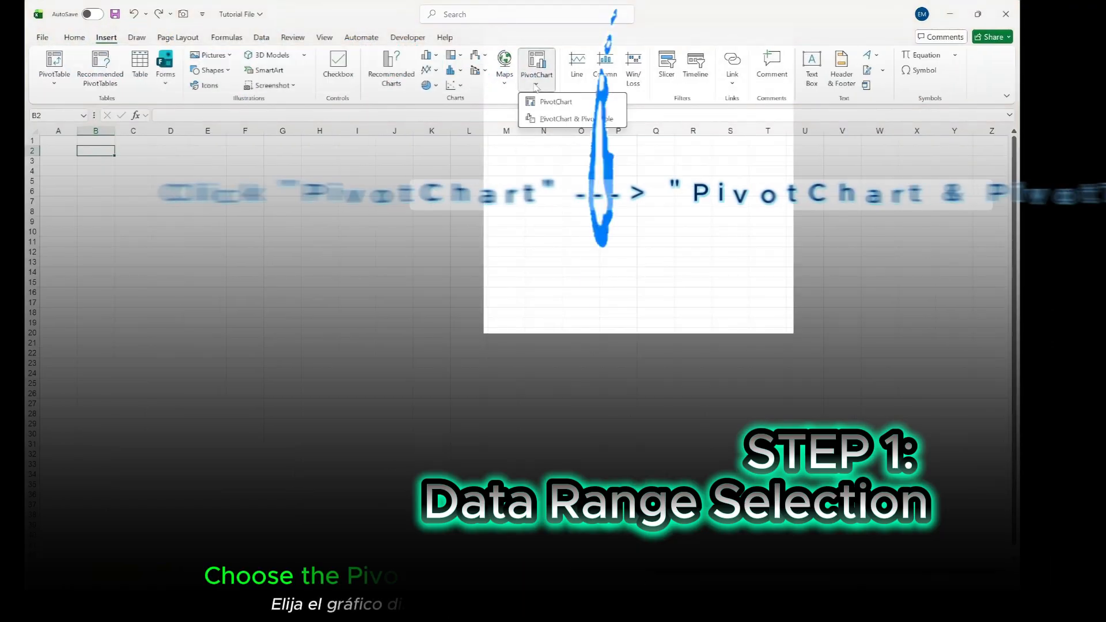
left_click(552, 120)
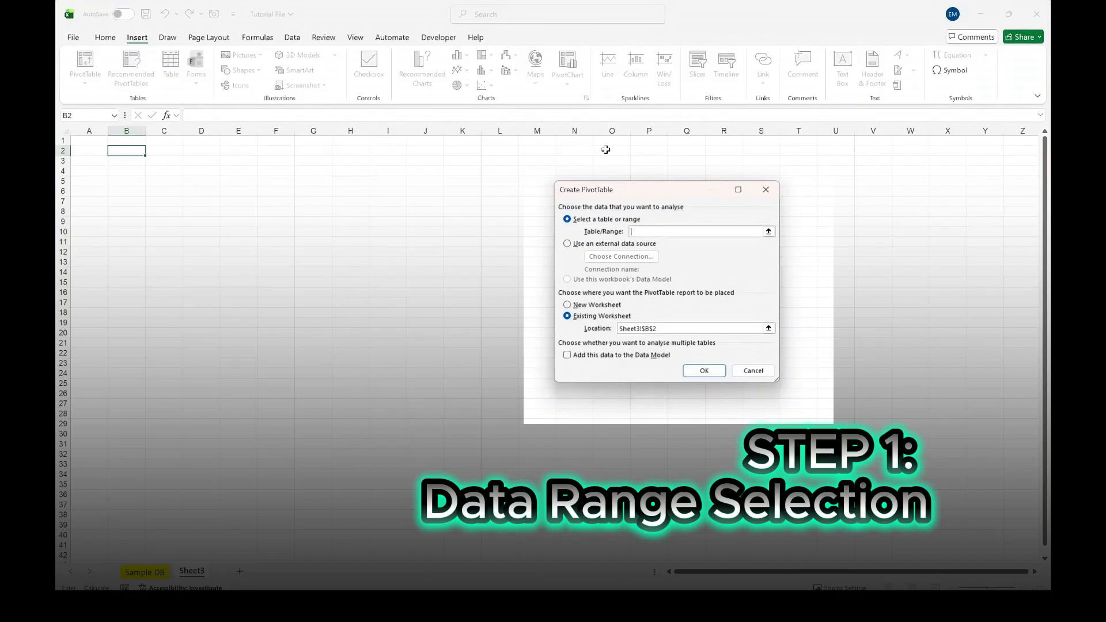
left_click(769, 231)
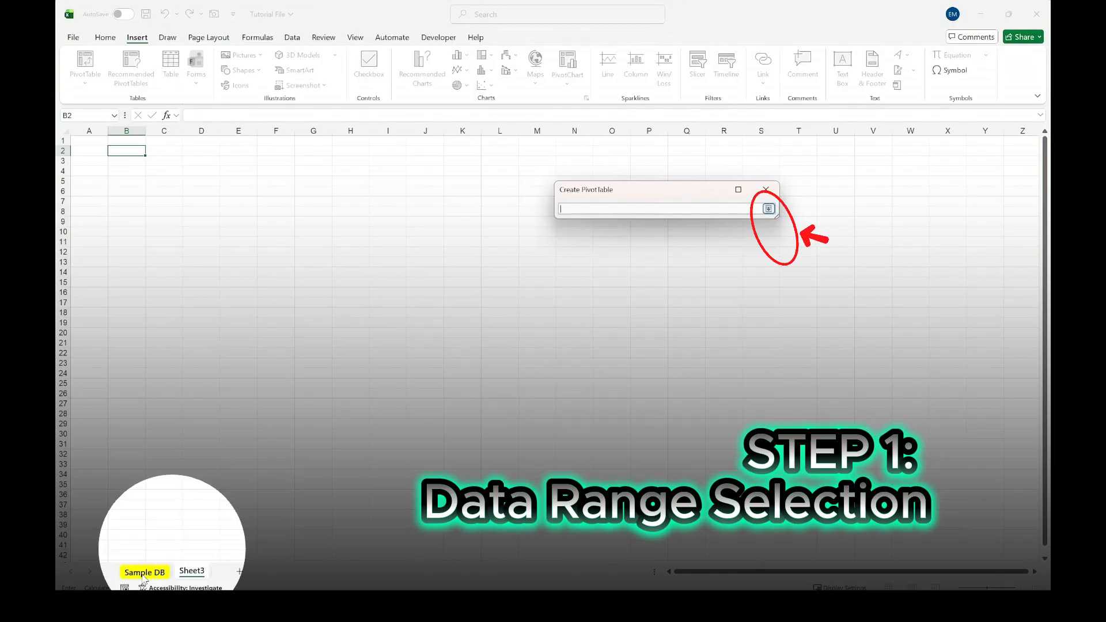
left_click(144, 573)
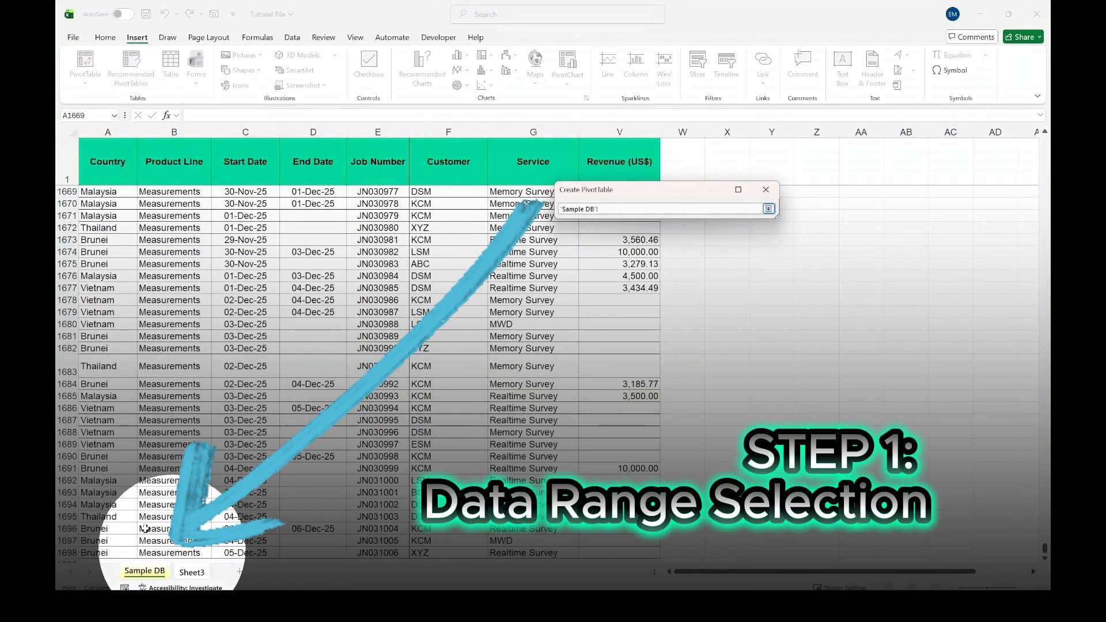
left_click(105, 162)
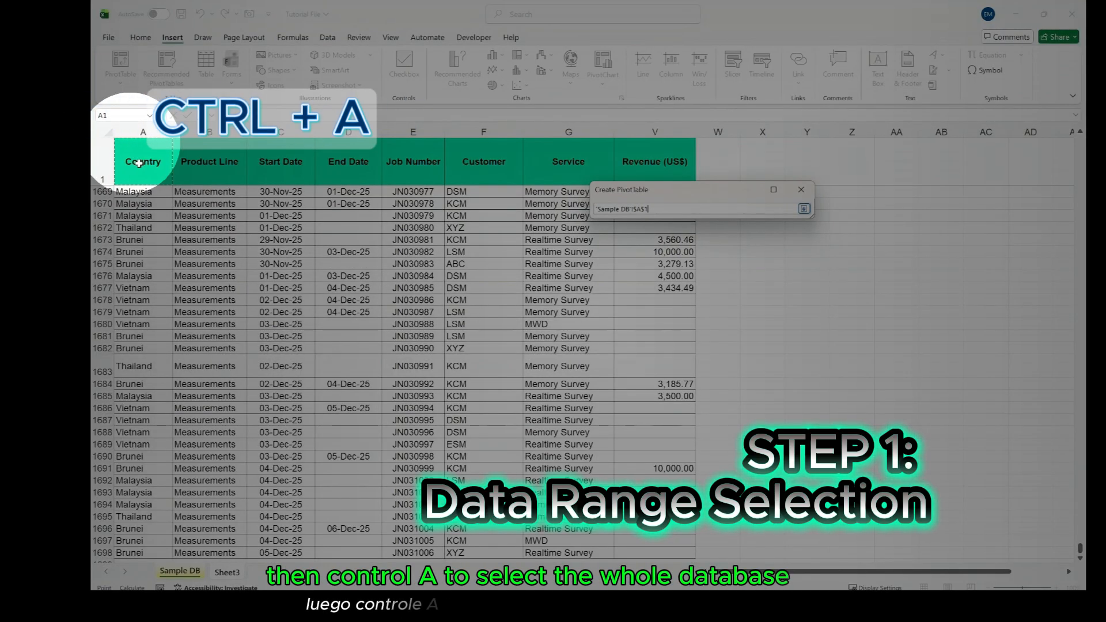
key("ctrl+a")
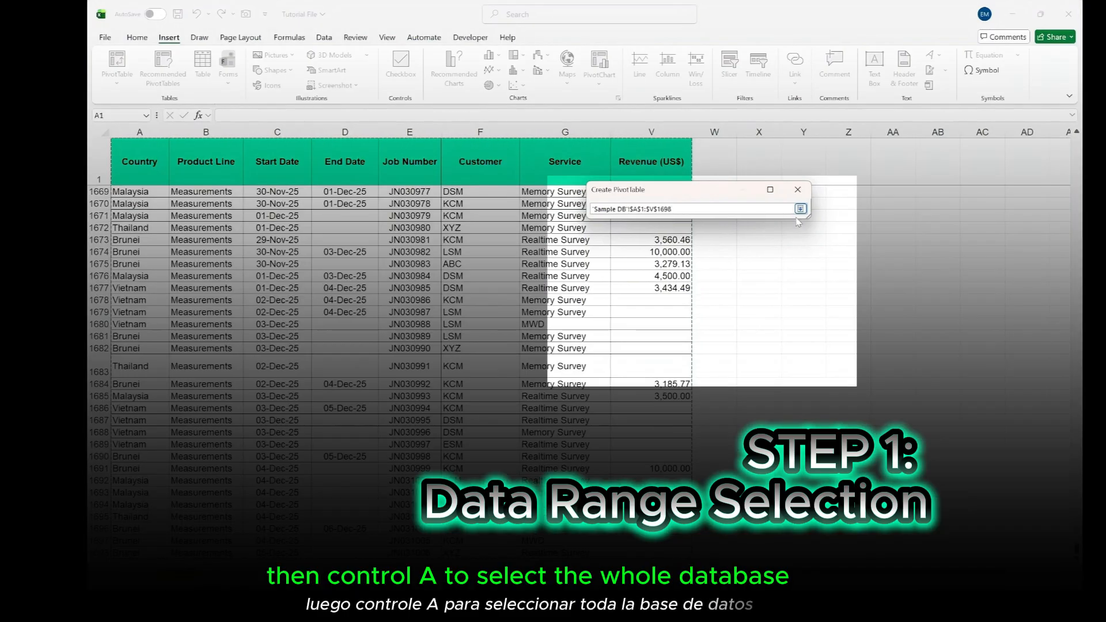
left_click(800, 209)
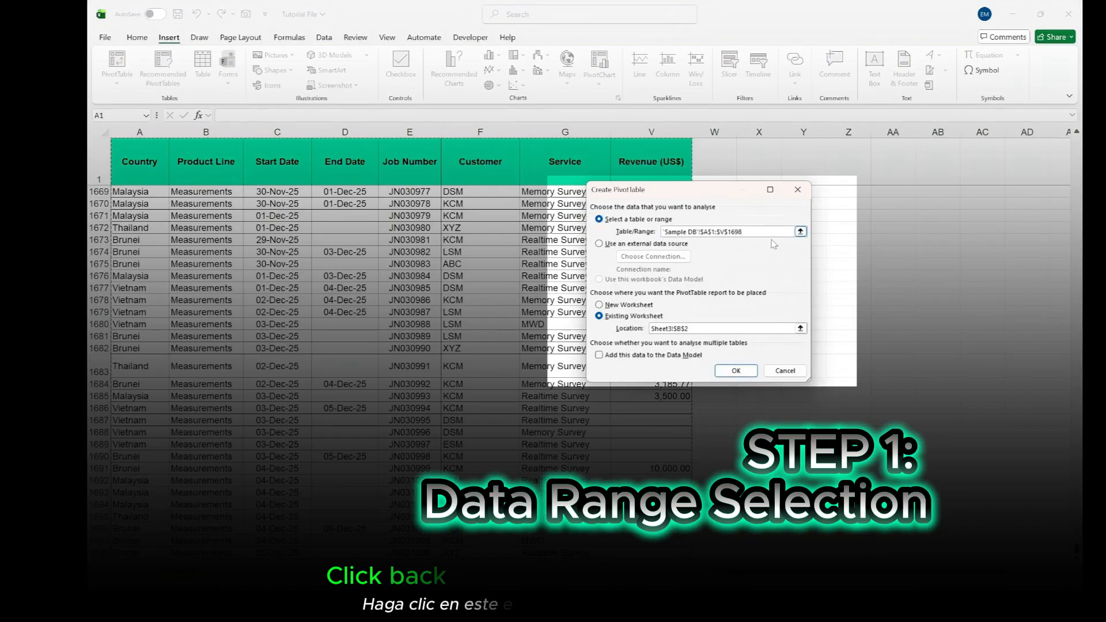
left_click(736, 371)
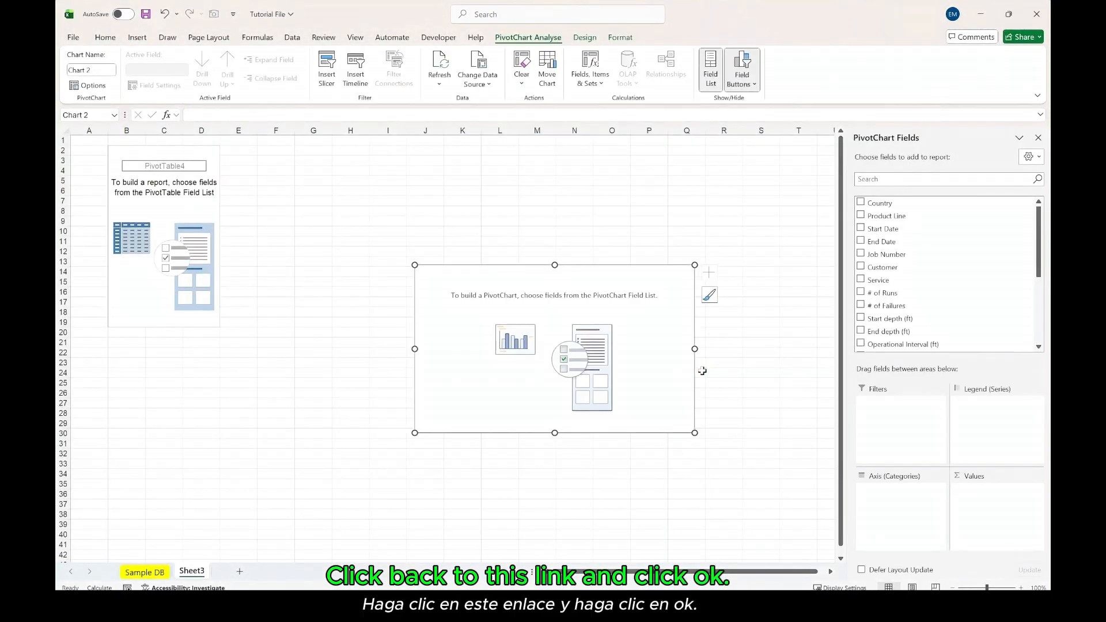
- Add Country to the PivotTable's rows and Revenue (US$) to its values
left_click(167, 159)
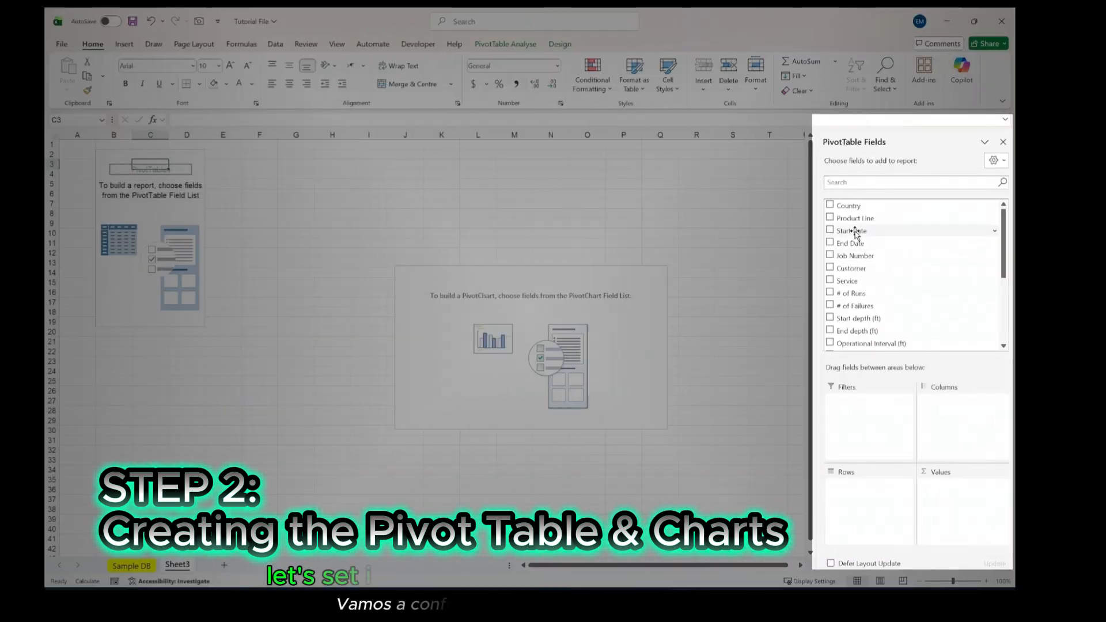
left_click_drag(848, 207, 869, 489)
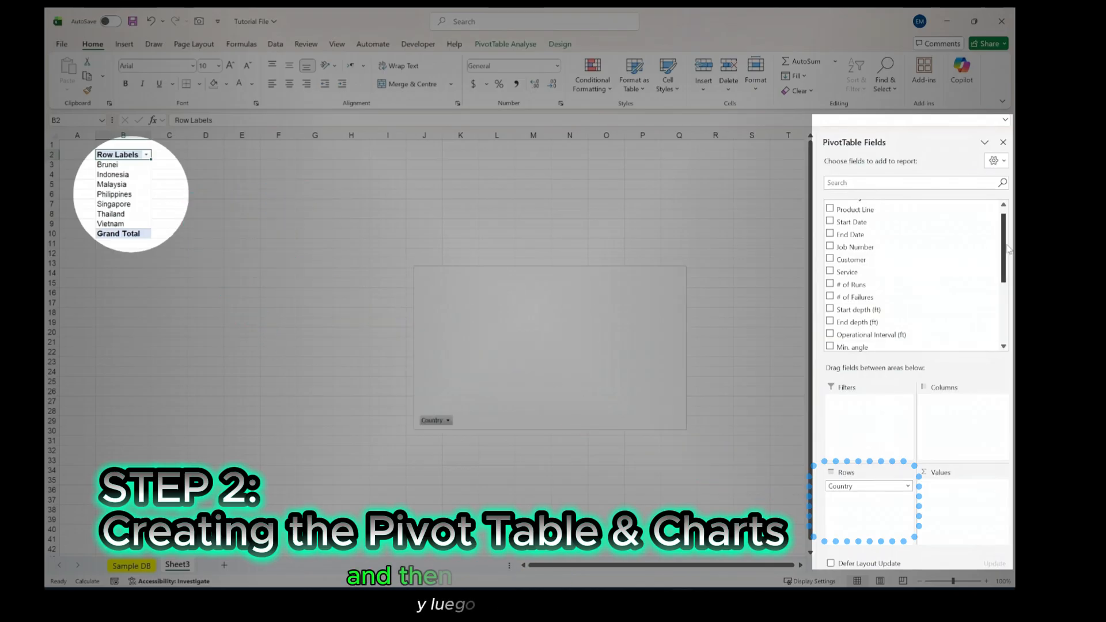
scroll(921, 311, "down", 4)
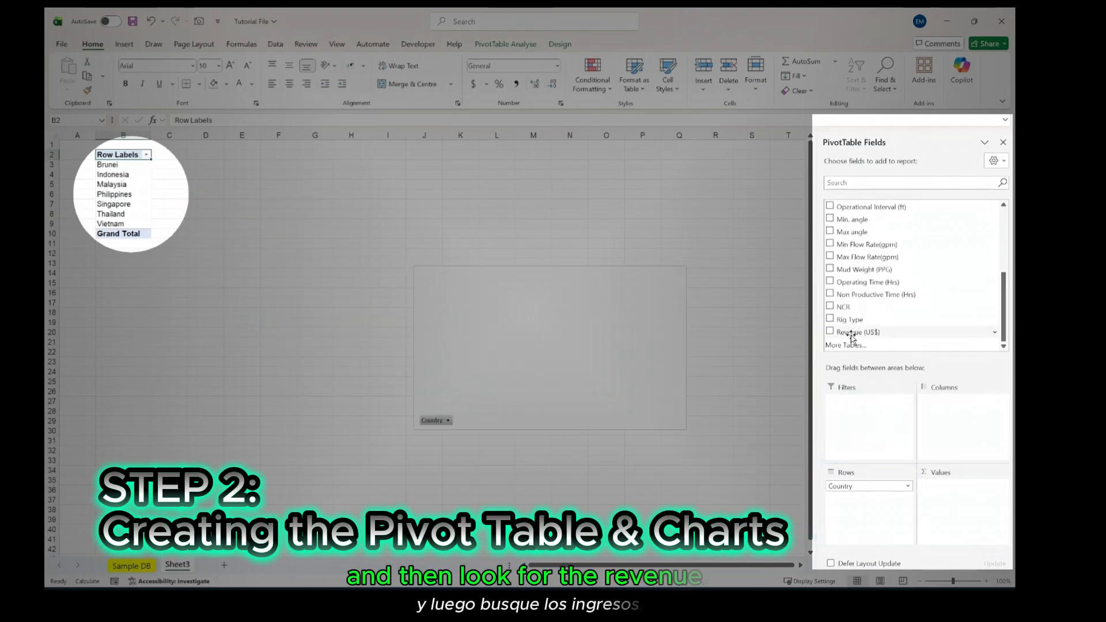
left_click_drag(851, 335, 944, 488)
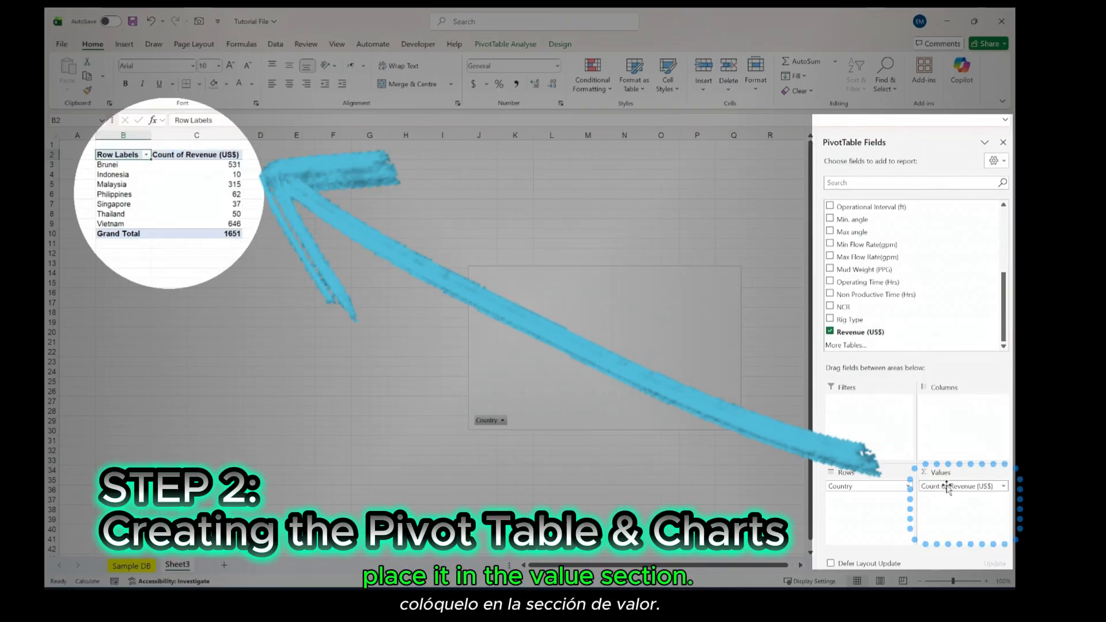
- Summarise the Revenue (US$) value field by Sum
left_click(1004, 487)
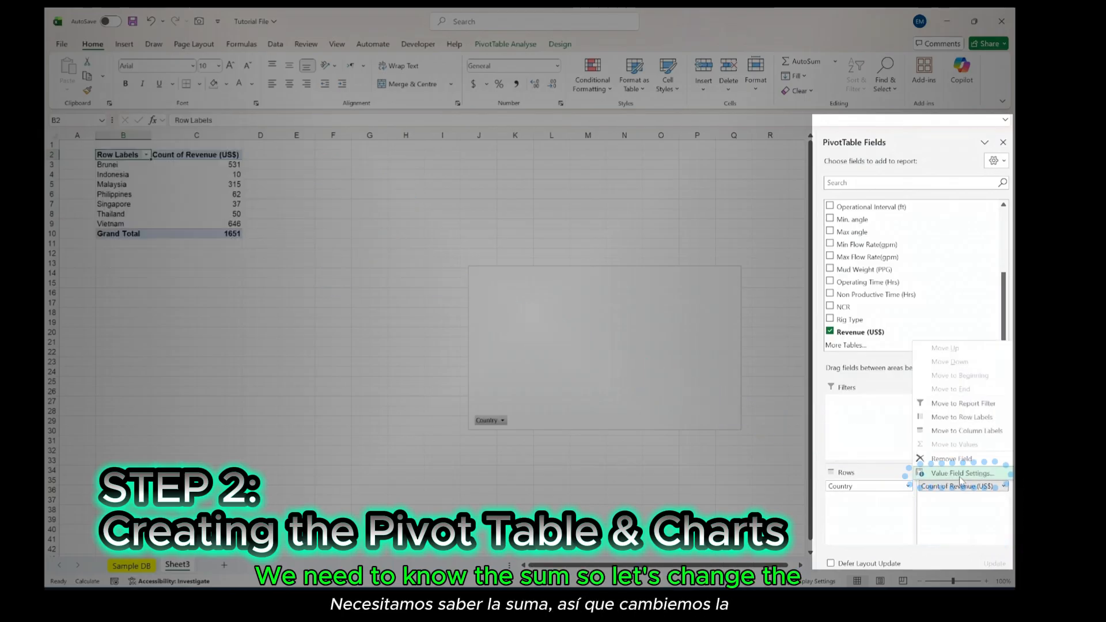
left_click(960, 475)
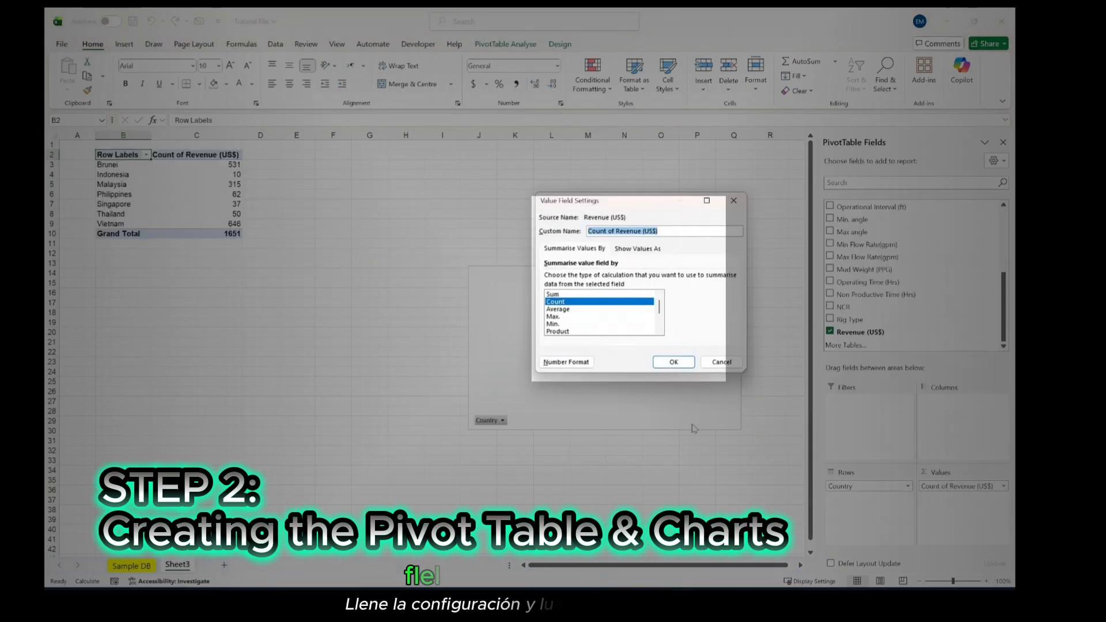
left_click(555, 295)
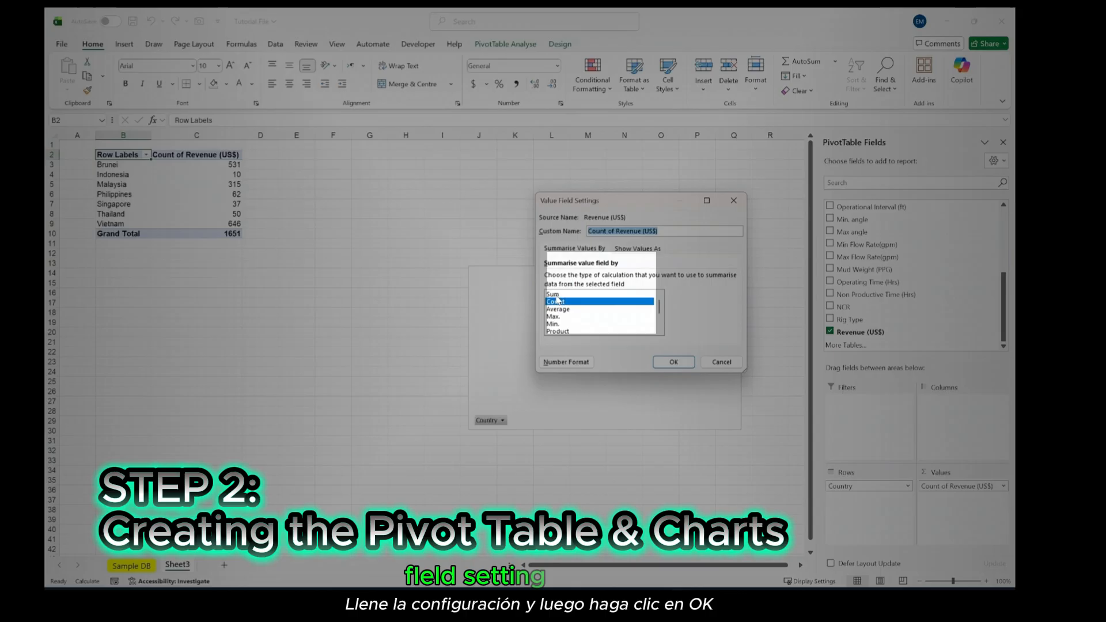
left_click(673, 365)
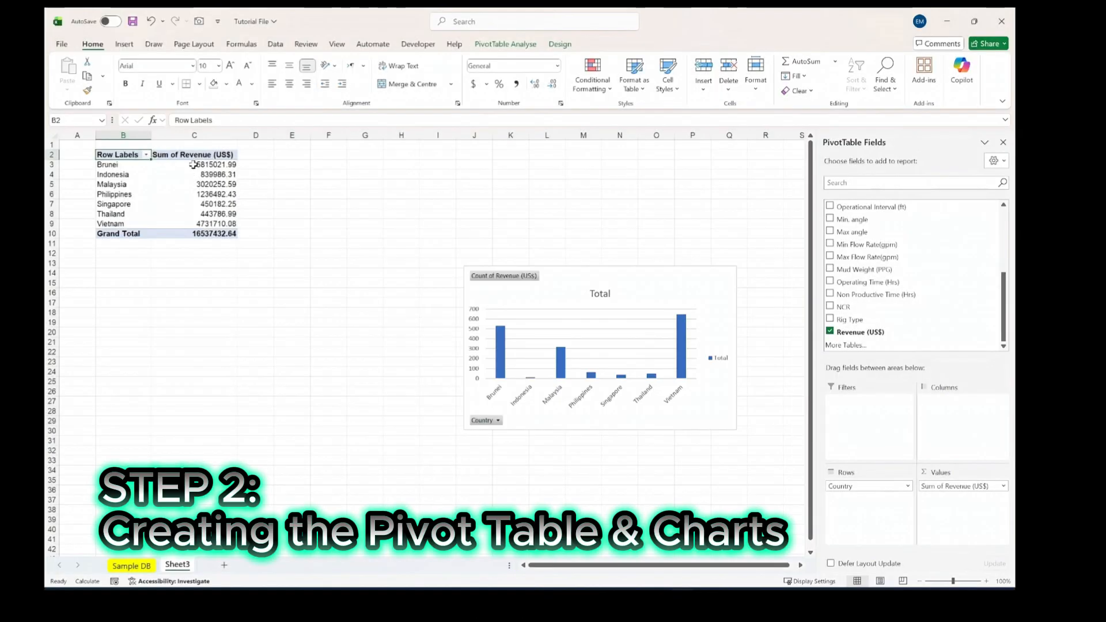
- Format the PivotTable revenue values in C3:C10, including the grand total, as Number with 2 decimal places and a thousands separator
left_click_drag(193, 165, 192, 234)
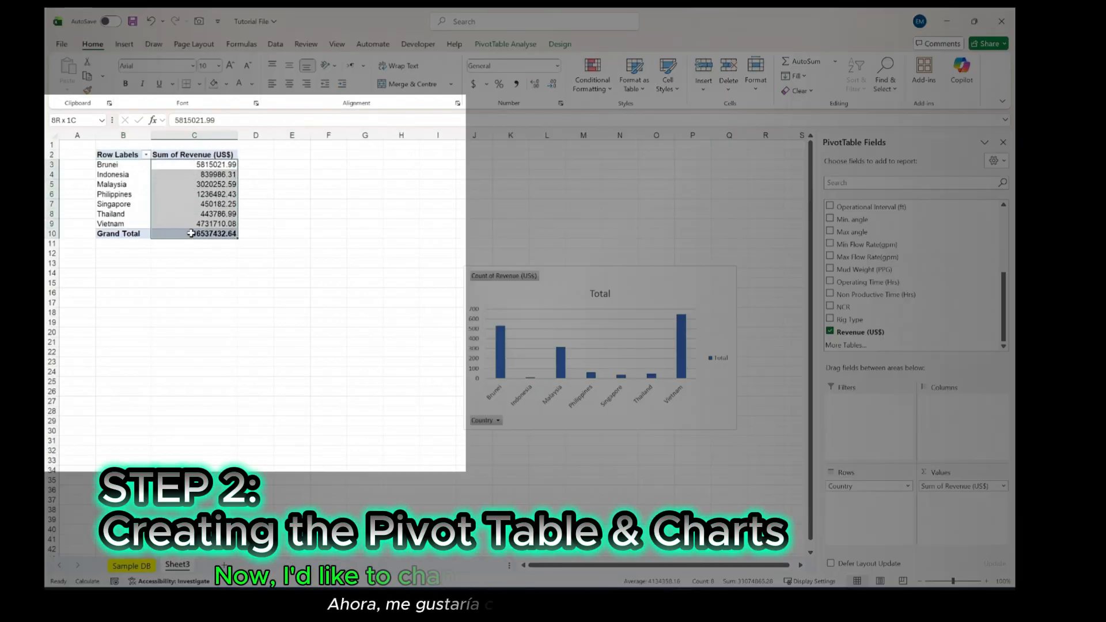
right_click(191, 167)
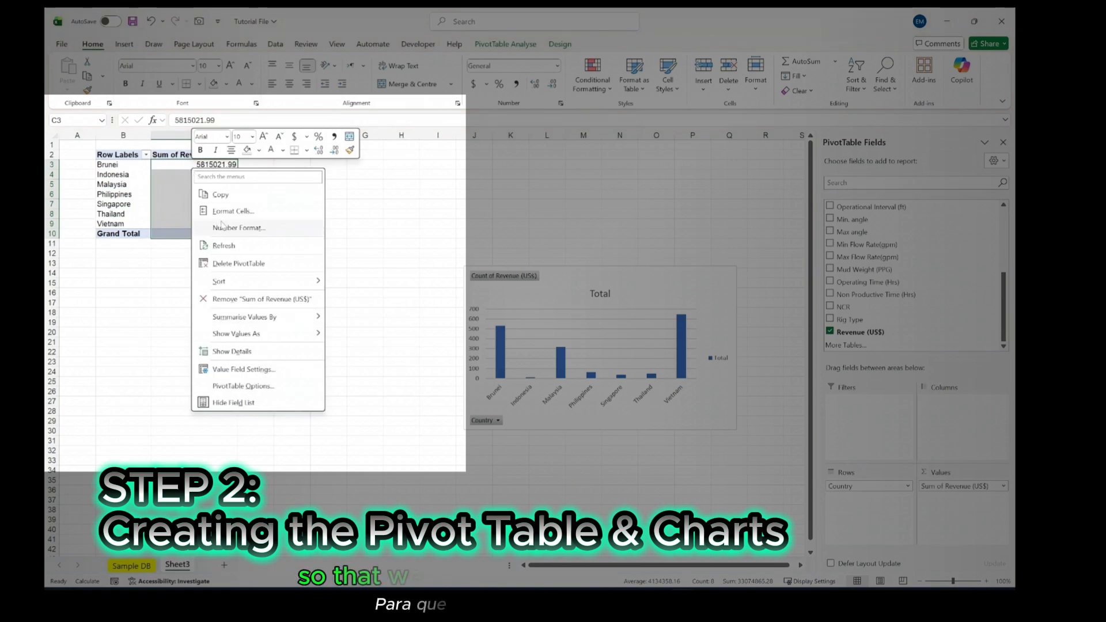
left_click(223, 213)
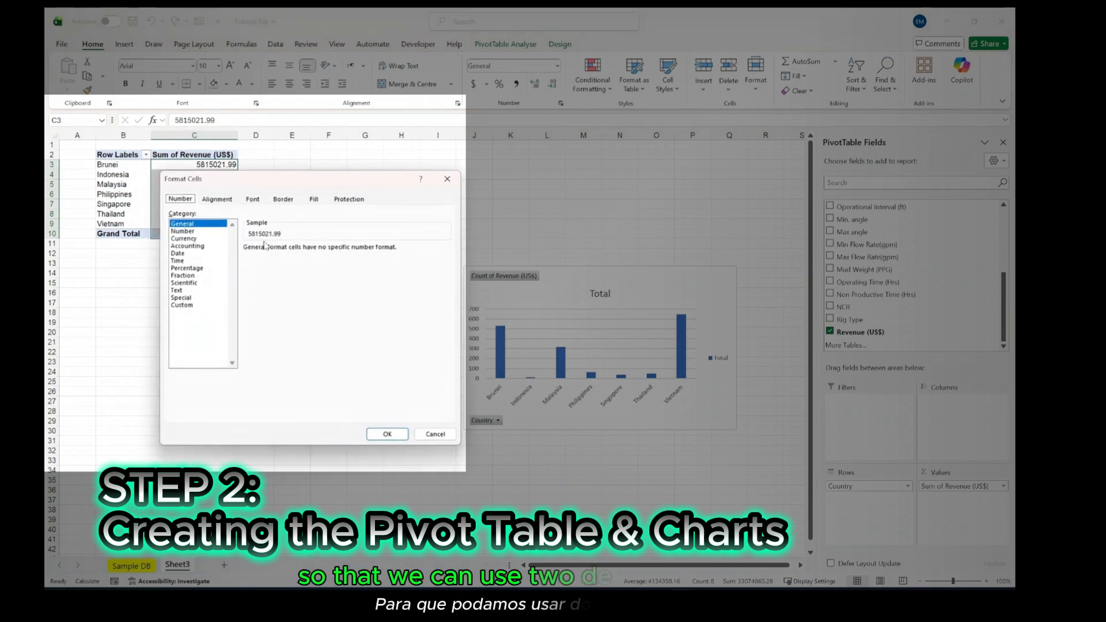
left_click(183, 231)
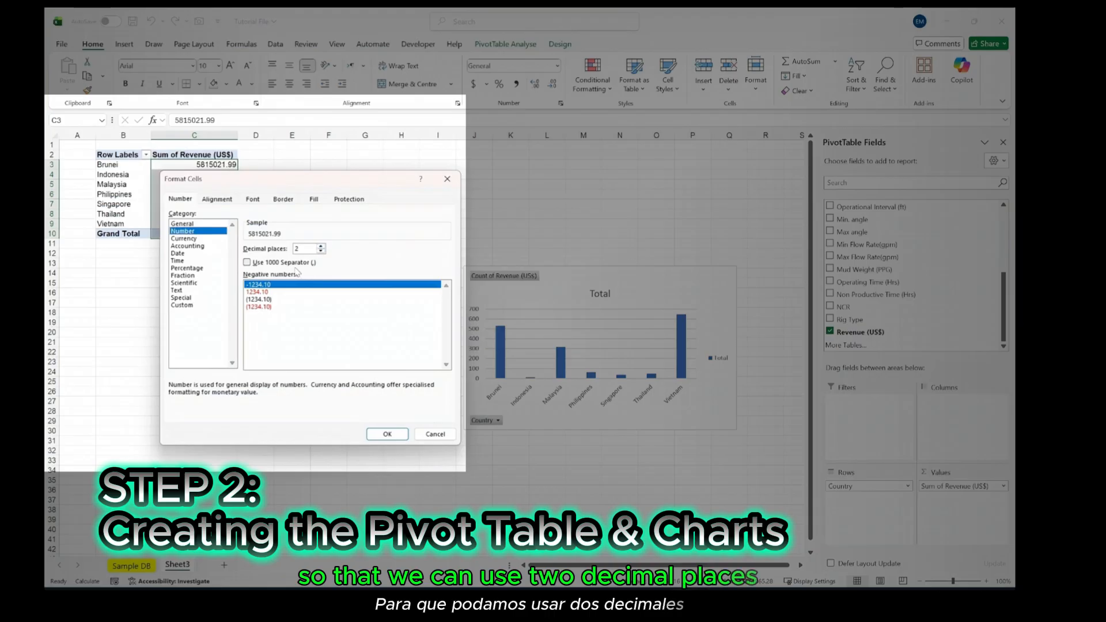
left_click(247, 262)
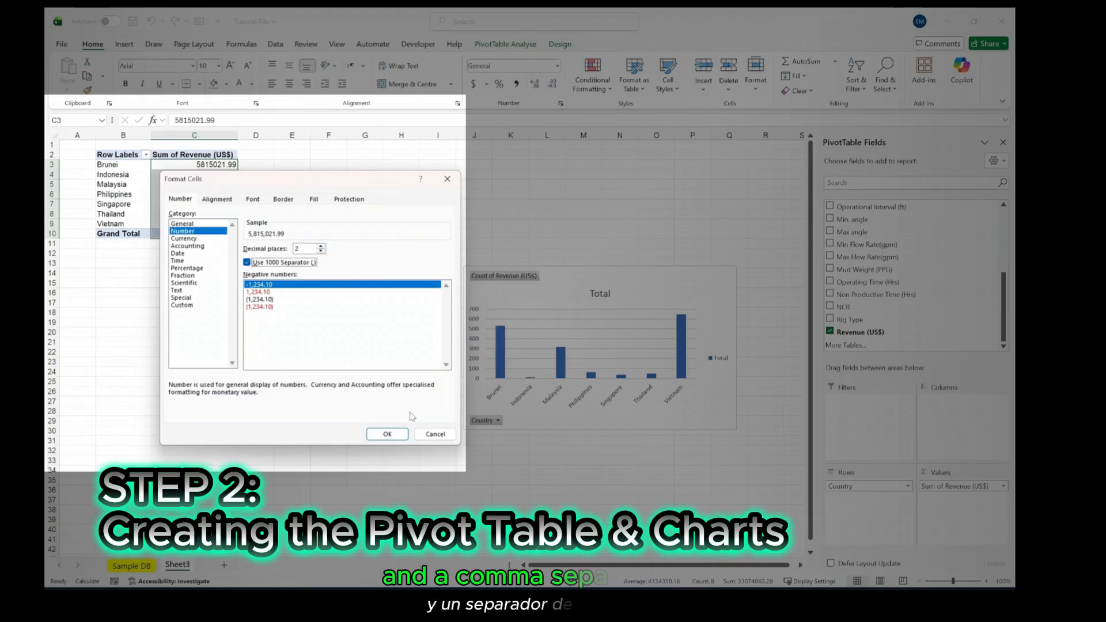
left_click(389, 435)
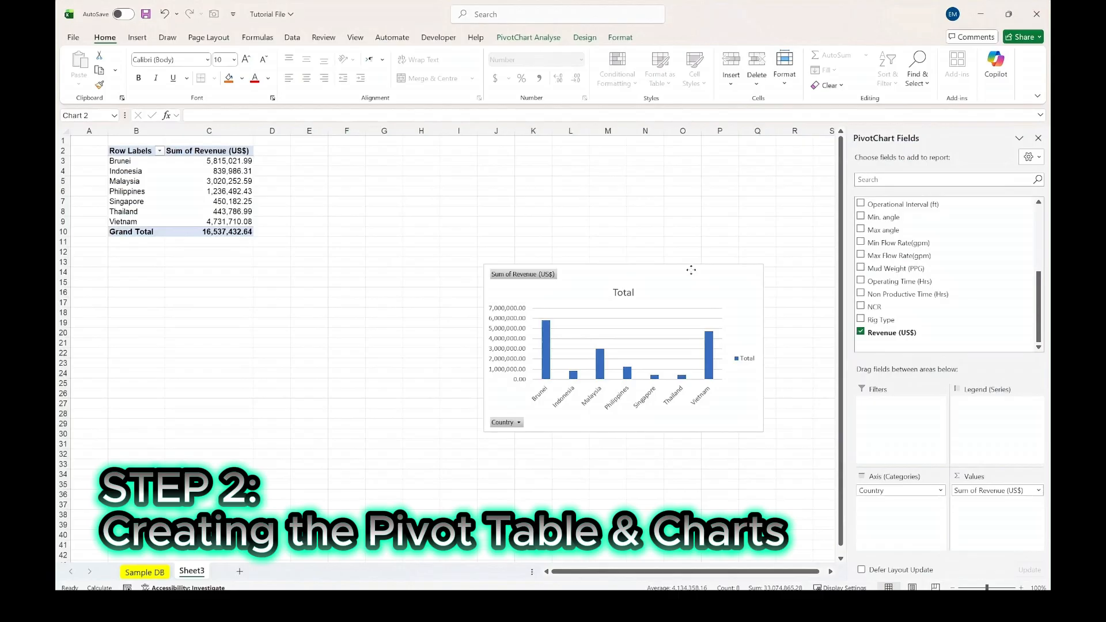
- Move the PivotChart beside the PivotTable, starting at column E, and enlarge it to about 6.1" high by 9.4" wide
left_click_drag(692, 270, 508, 152)
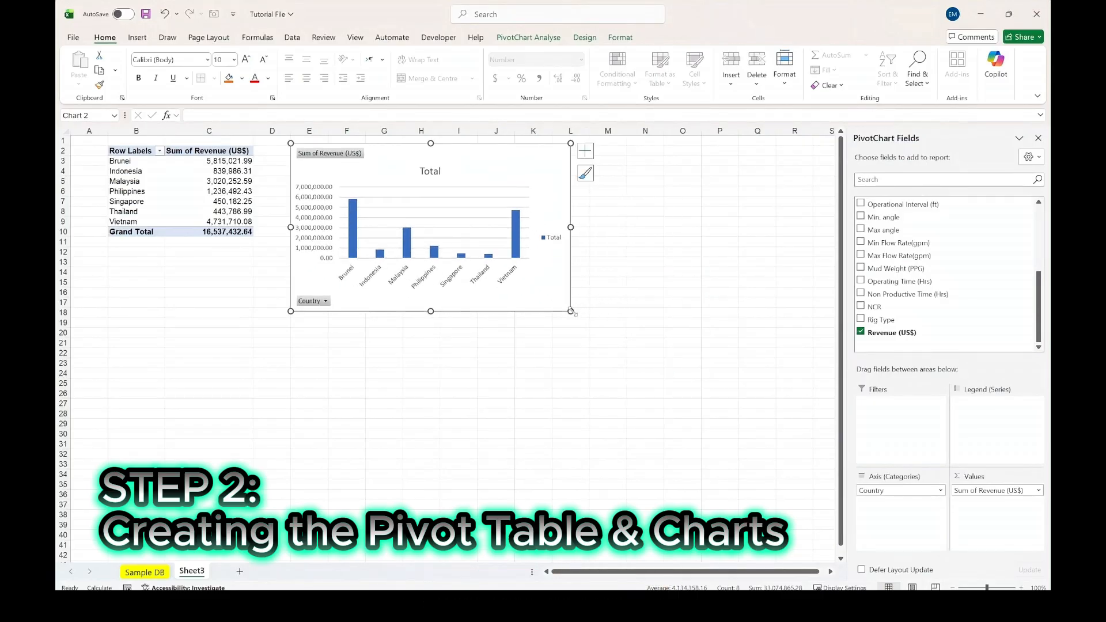
left_click_drag(571, 313, 815, 485)
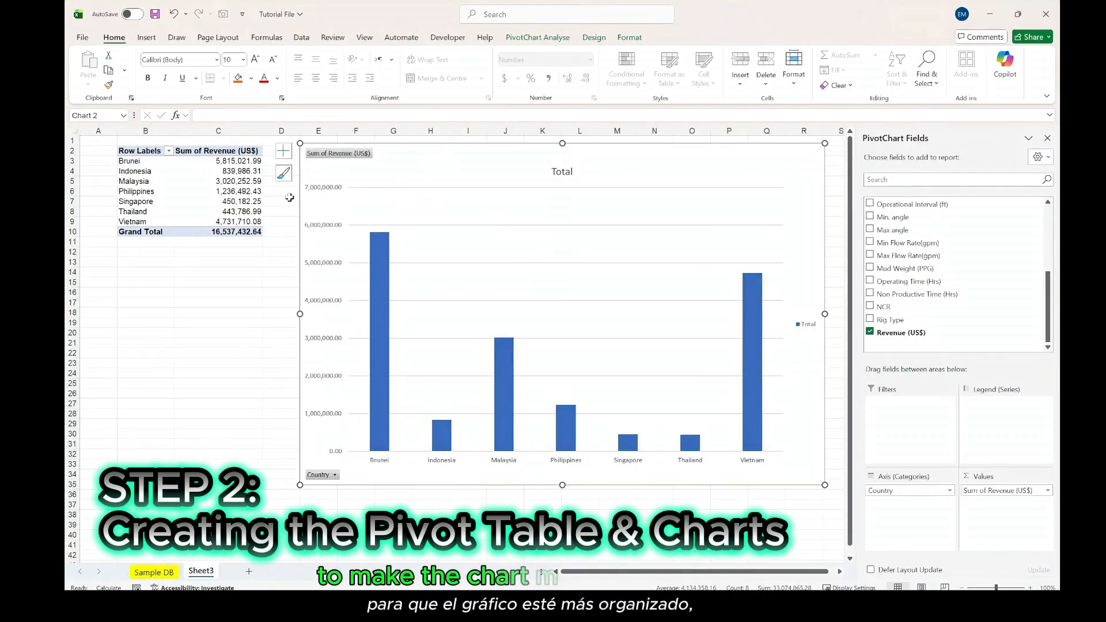
- Sort the country revenue values in C3:C9 from largest to smallest
left_click_drag(231, 162, 205, 225)
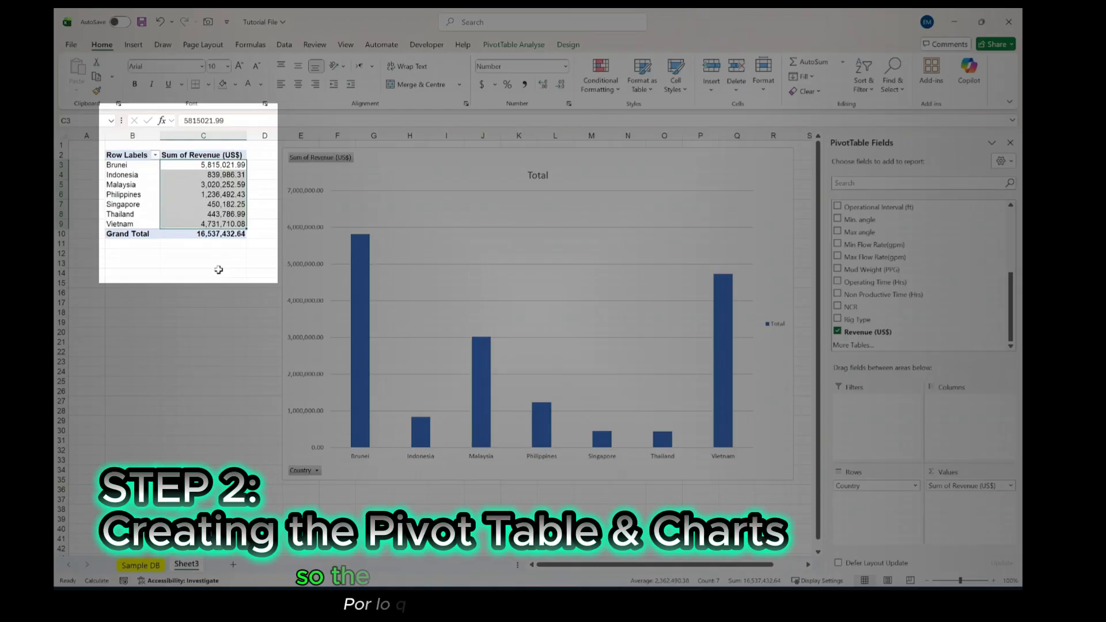
mouse_move(357, 374)
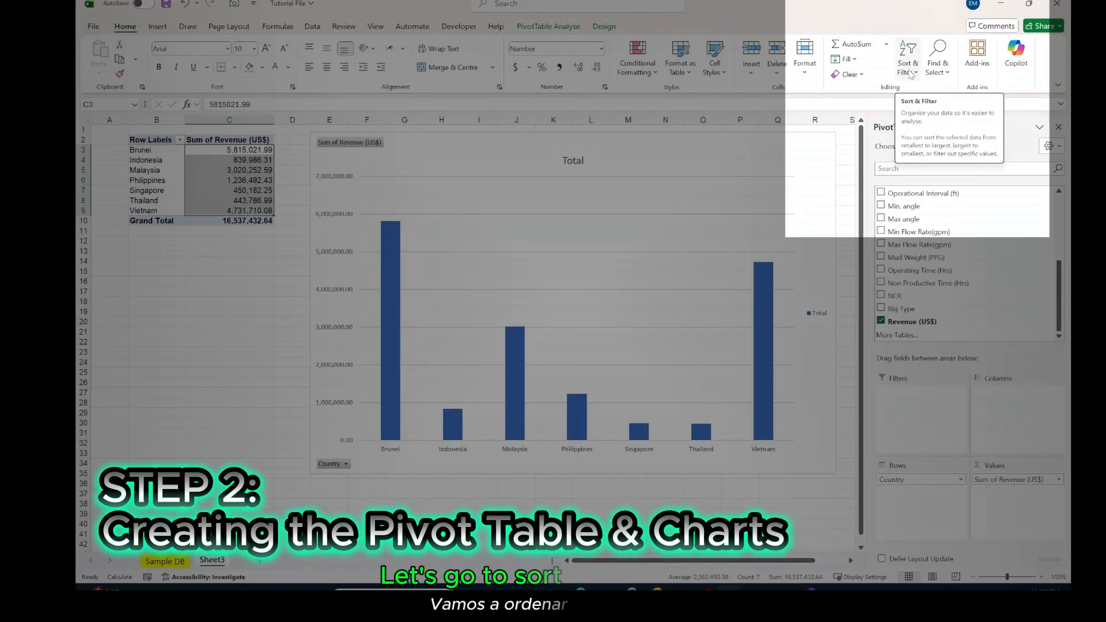
left_click(911, 70)
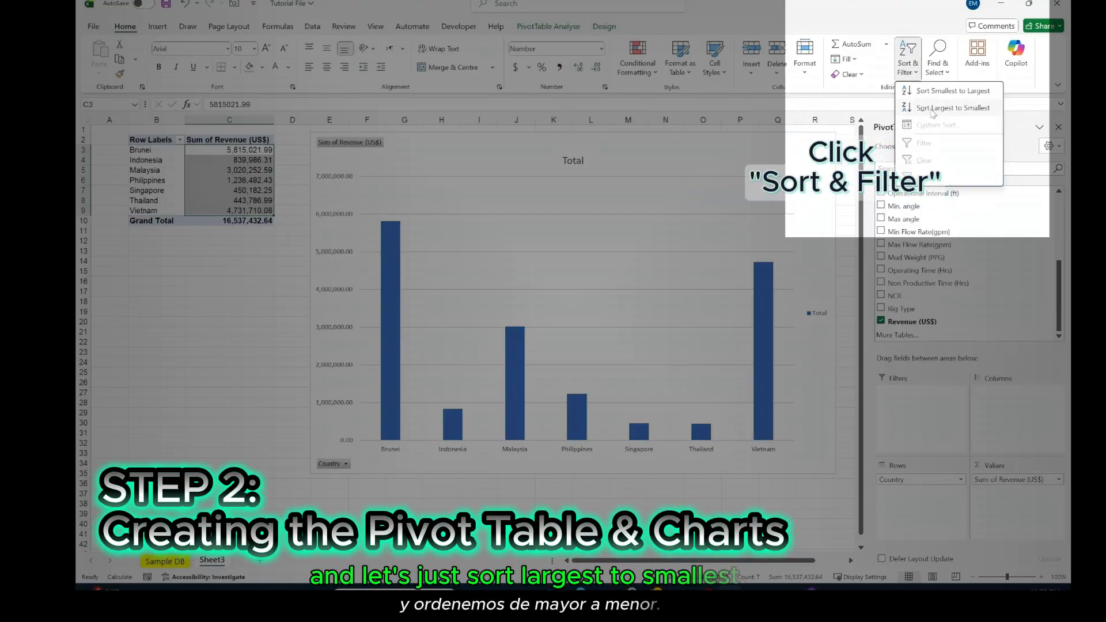
left_click(953, 107)
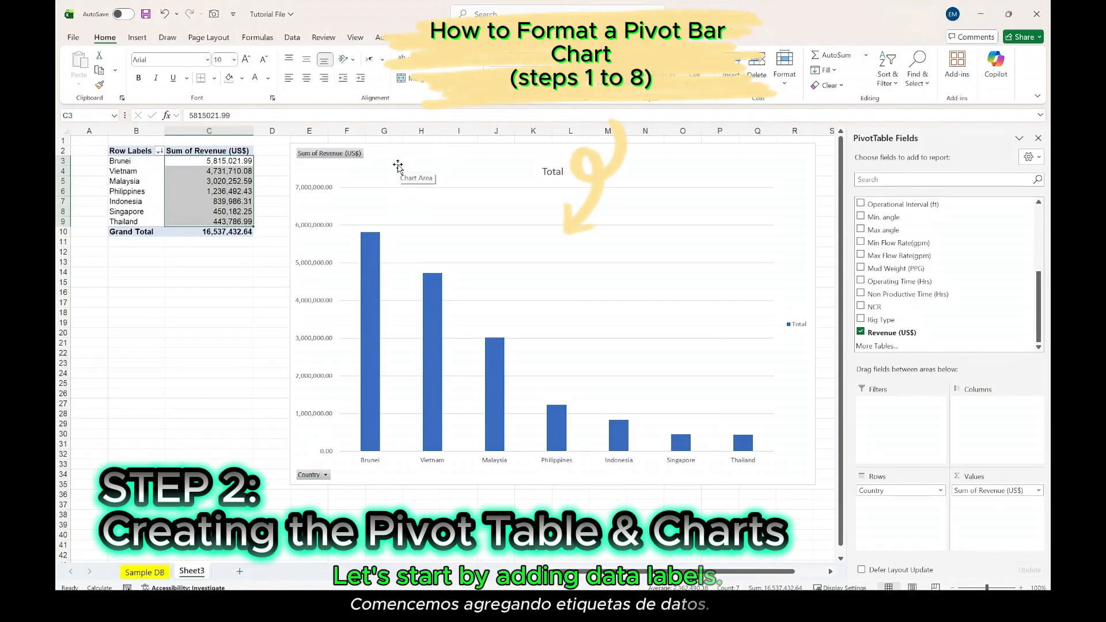
- Add data labels to the revenue columns of the column chart
left_click(372, 247)
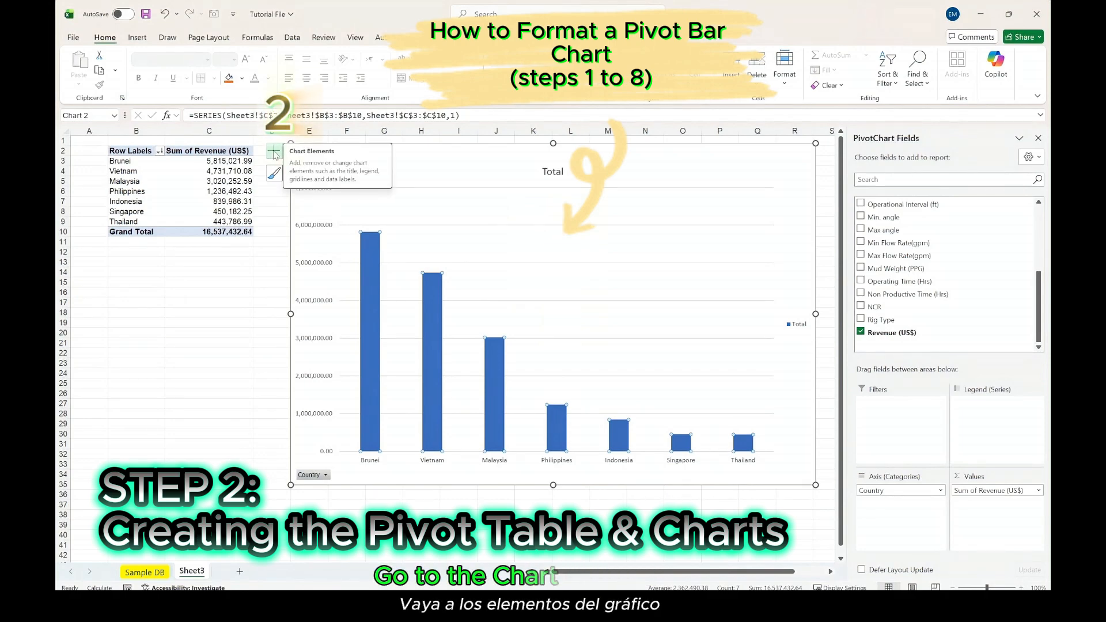
left_click(274, 153)
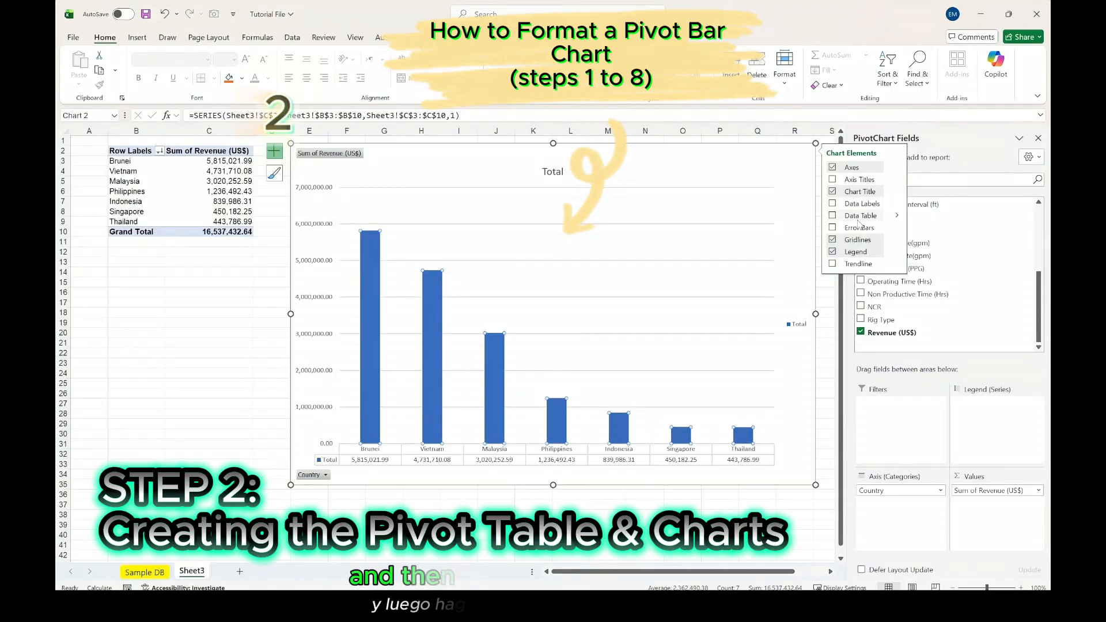
left_click(833, 205)
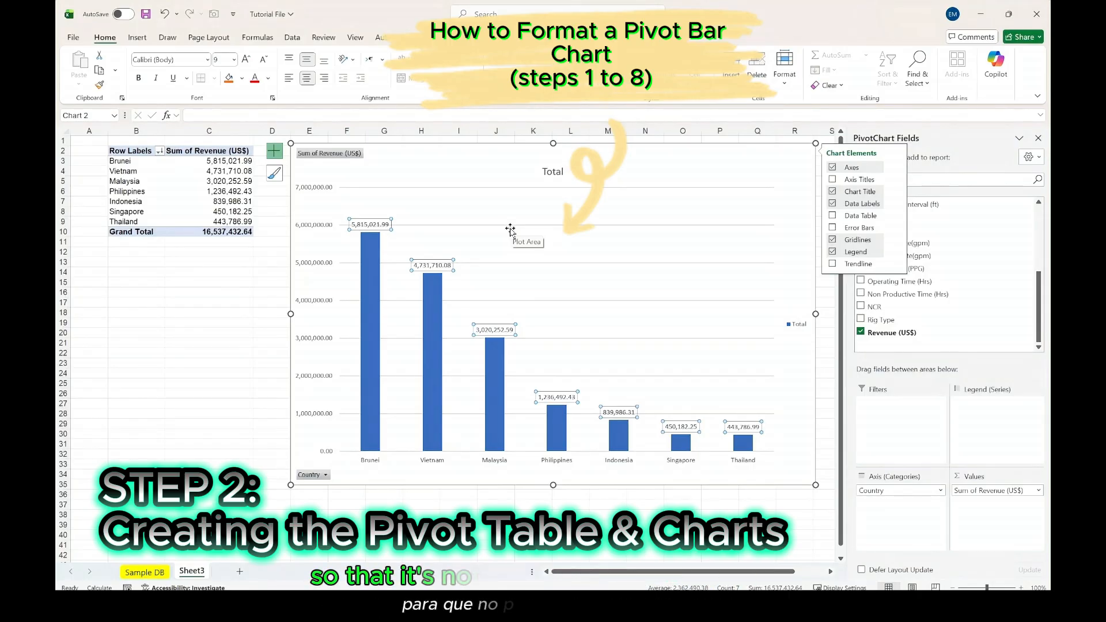
- Set the column chart's vertical axis display units to Millions and show the display units label on the chart
left_click(308, 227)
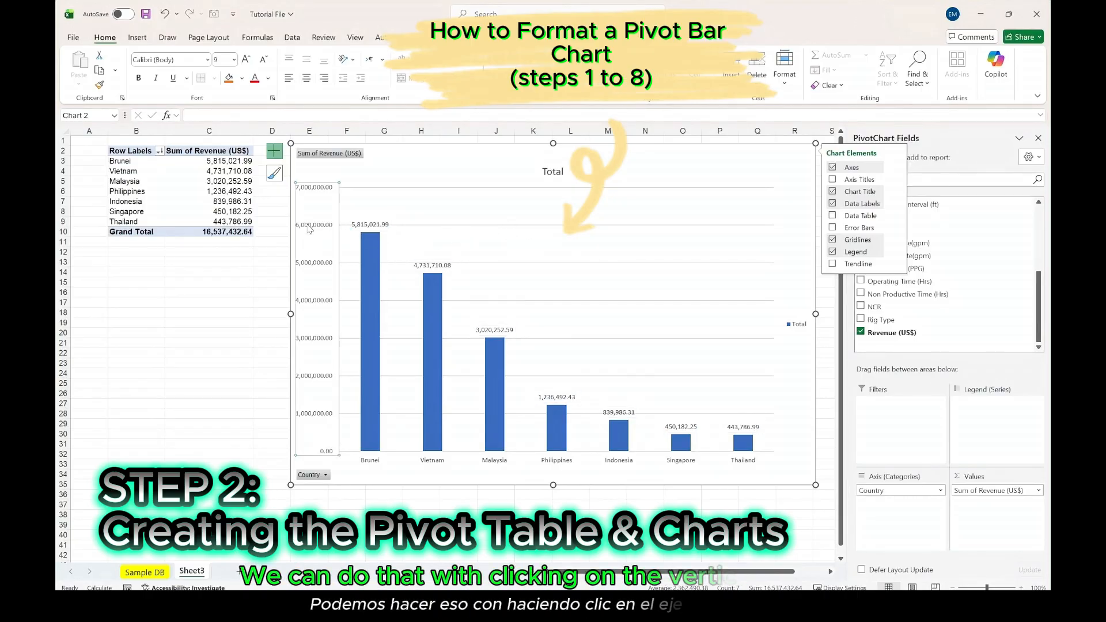
right_click(314, 340)
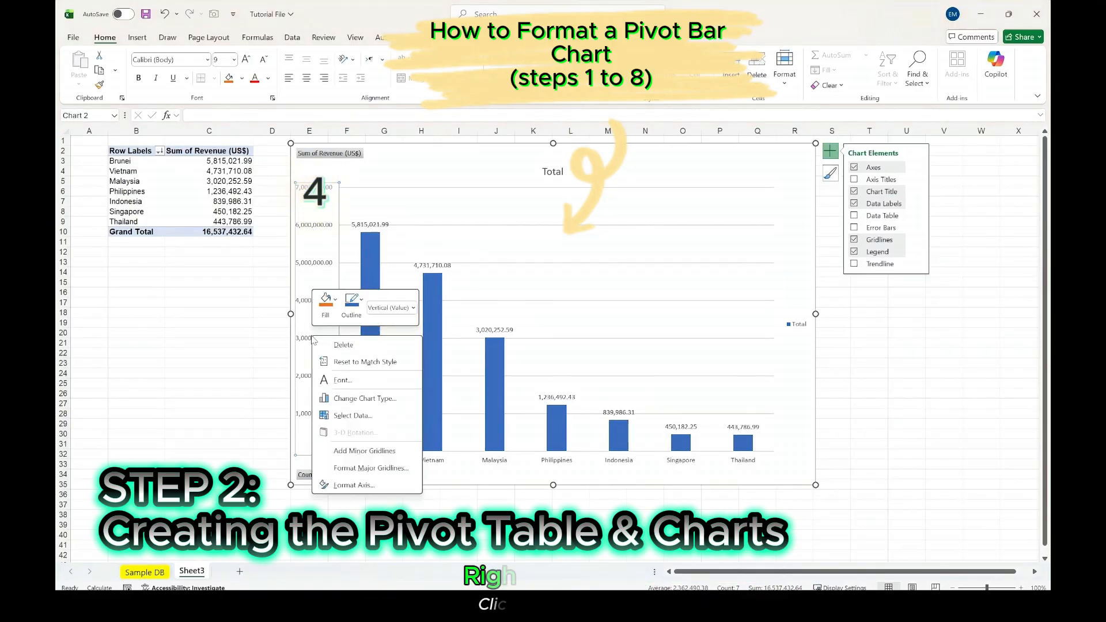
left_click(353, 486)
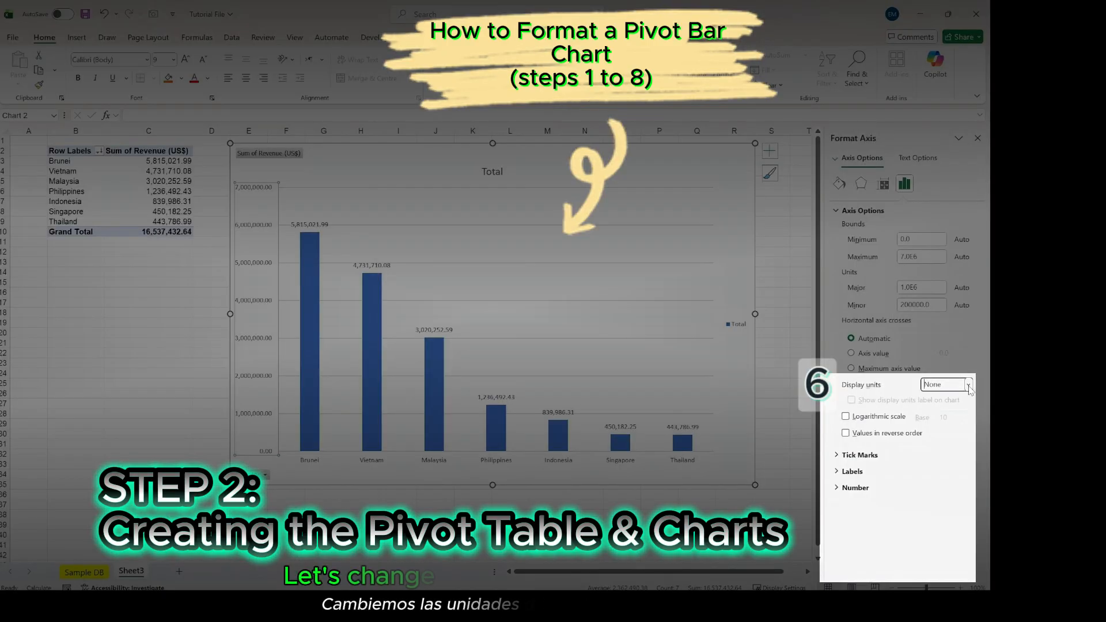
left_click(969, 387)
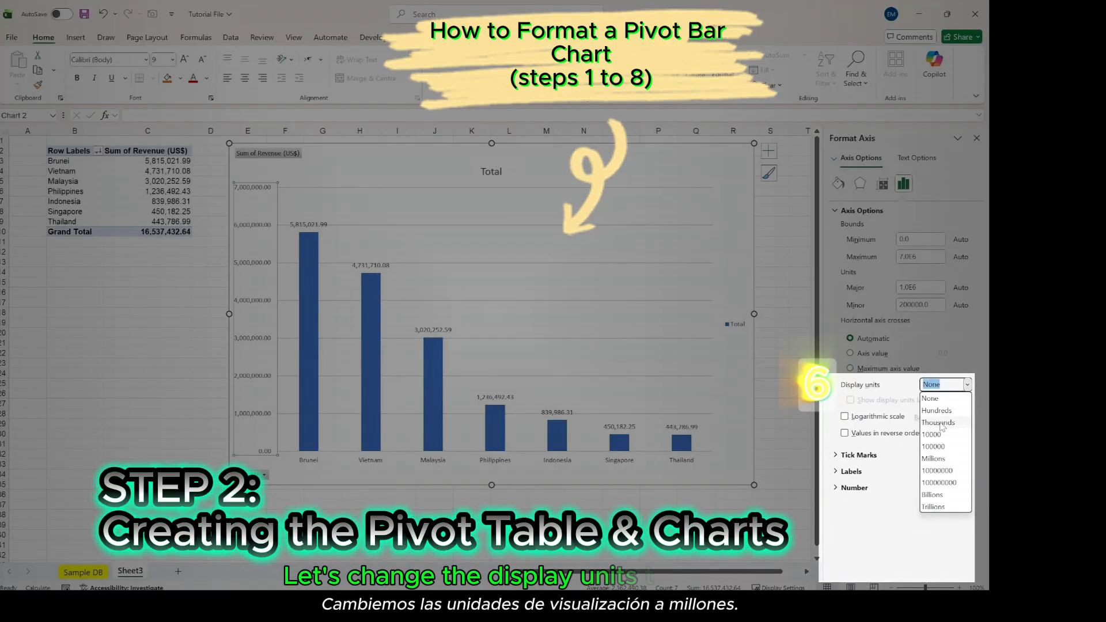
left_click(932, 459)
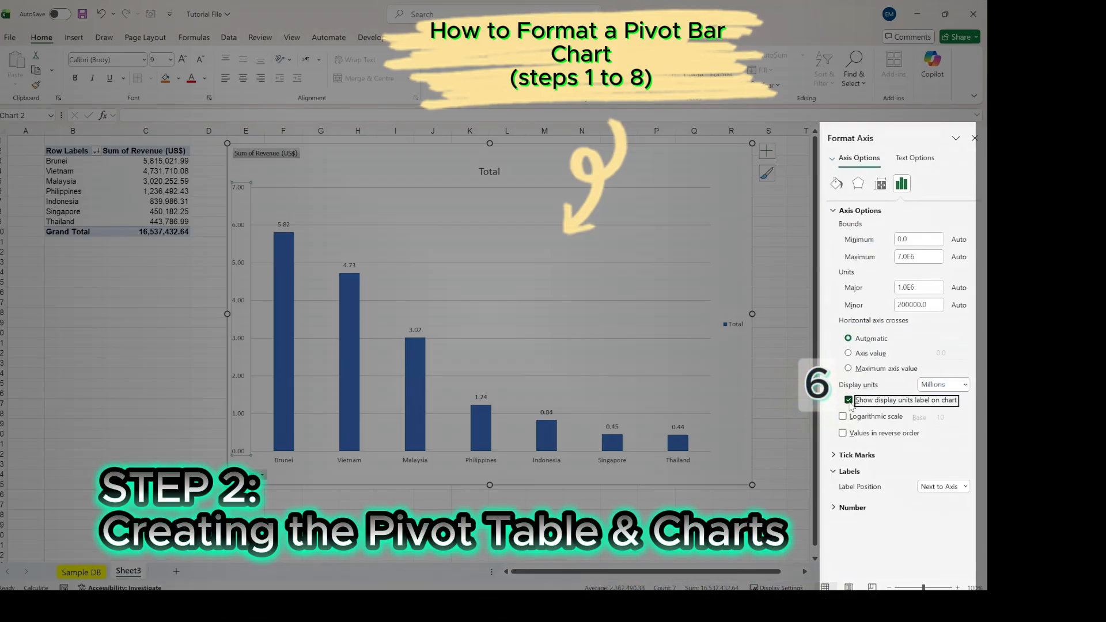
left_click(849, 401)
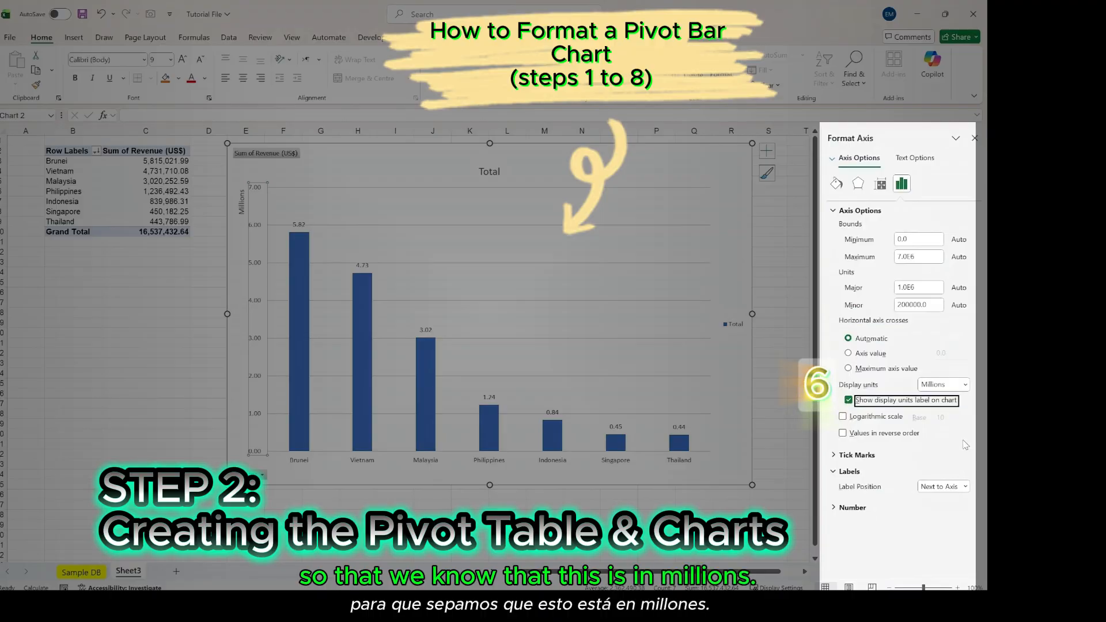
- Set the vertical axis number format to 3 decimal places
left_click(839, 509)
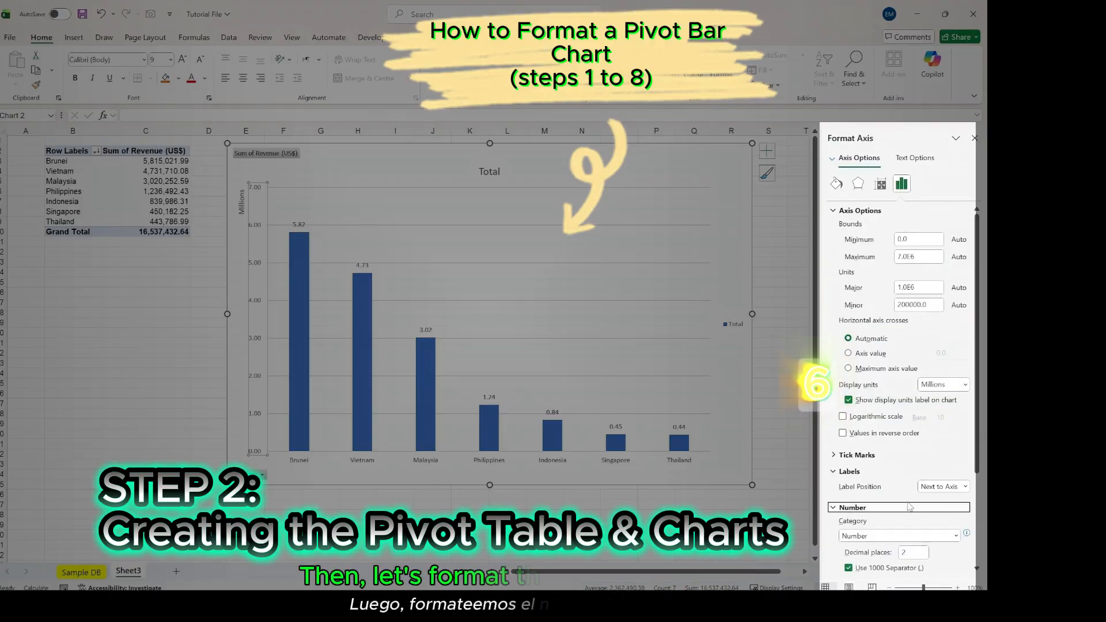
double_click(901, 552)
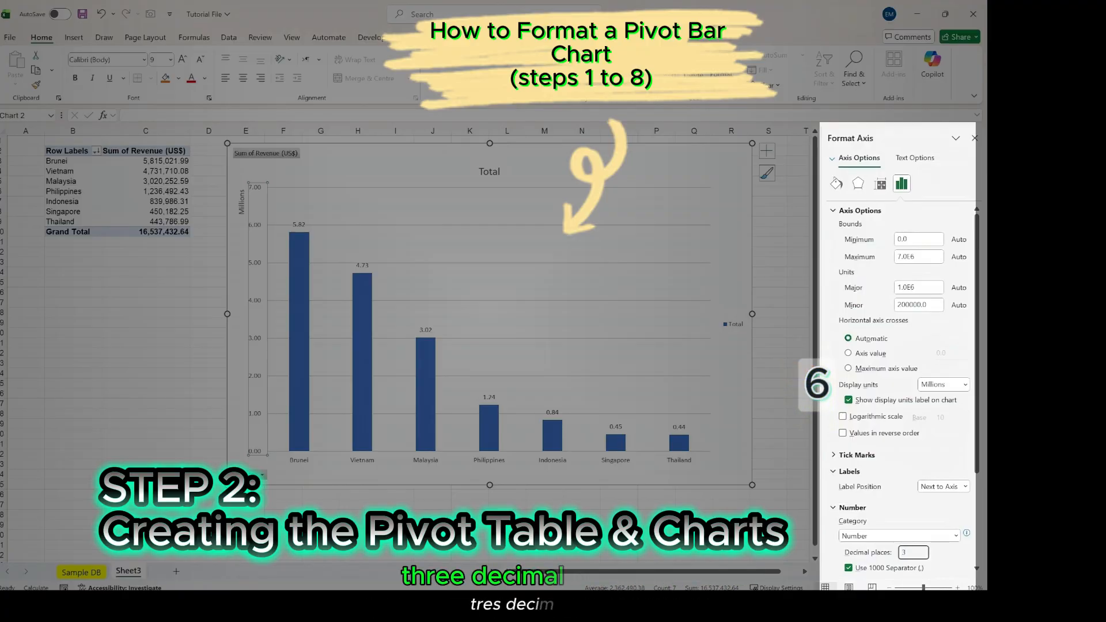
type("3")
key("Return")
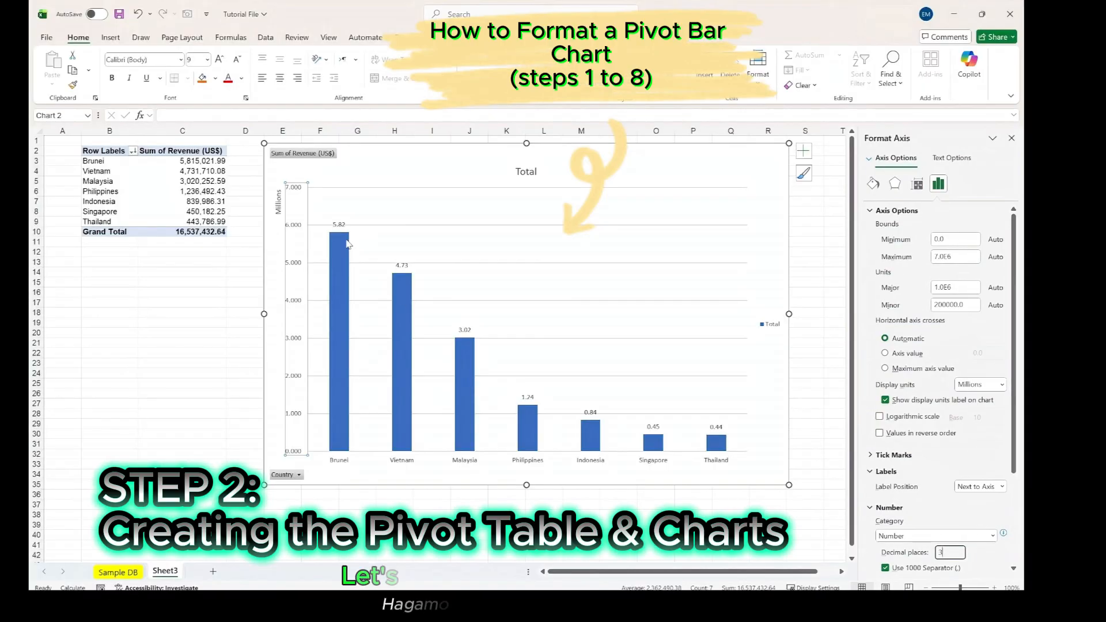
- Format the column chart's data labels as Number with 3 decimal places
left_click(338, 225)
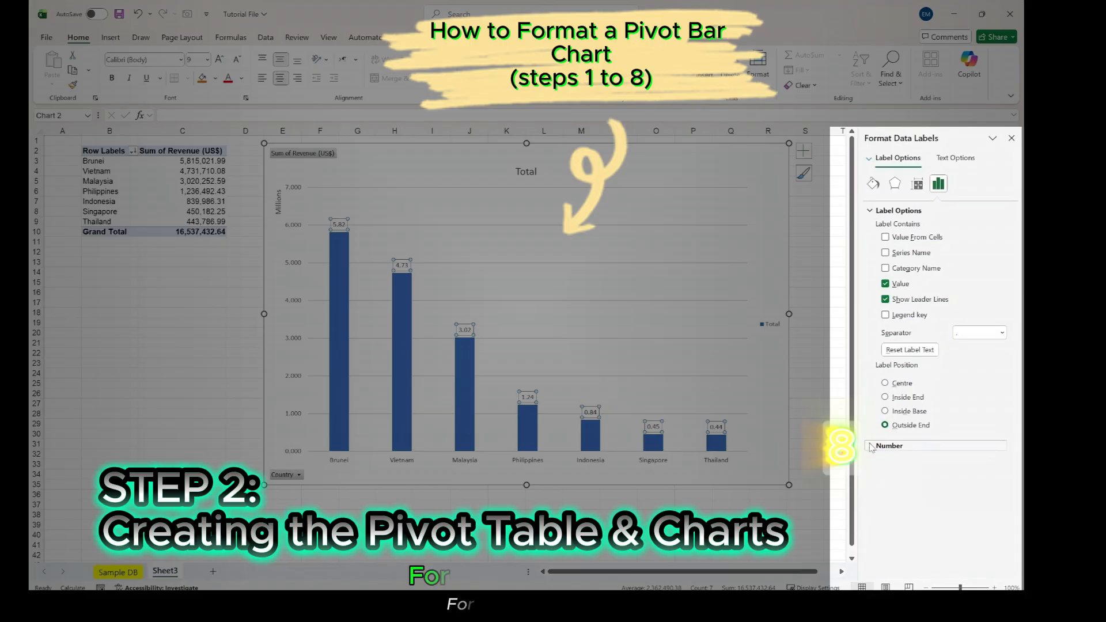
left_click(890, 445)
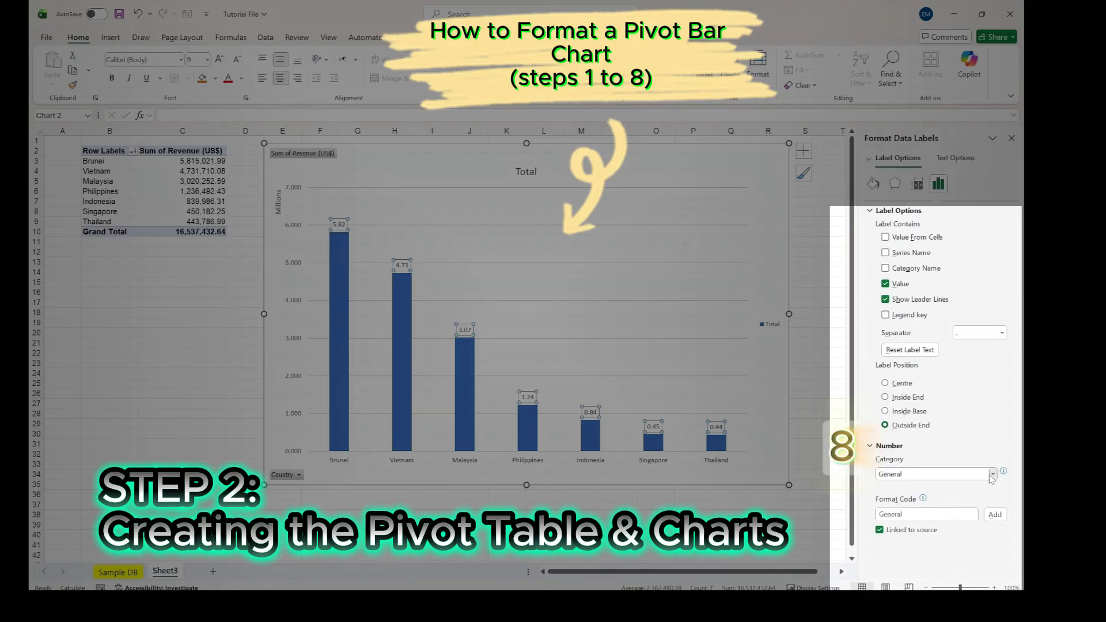
left_click(956, 474)
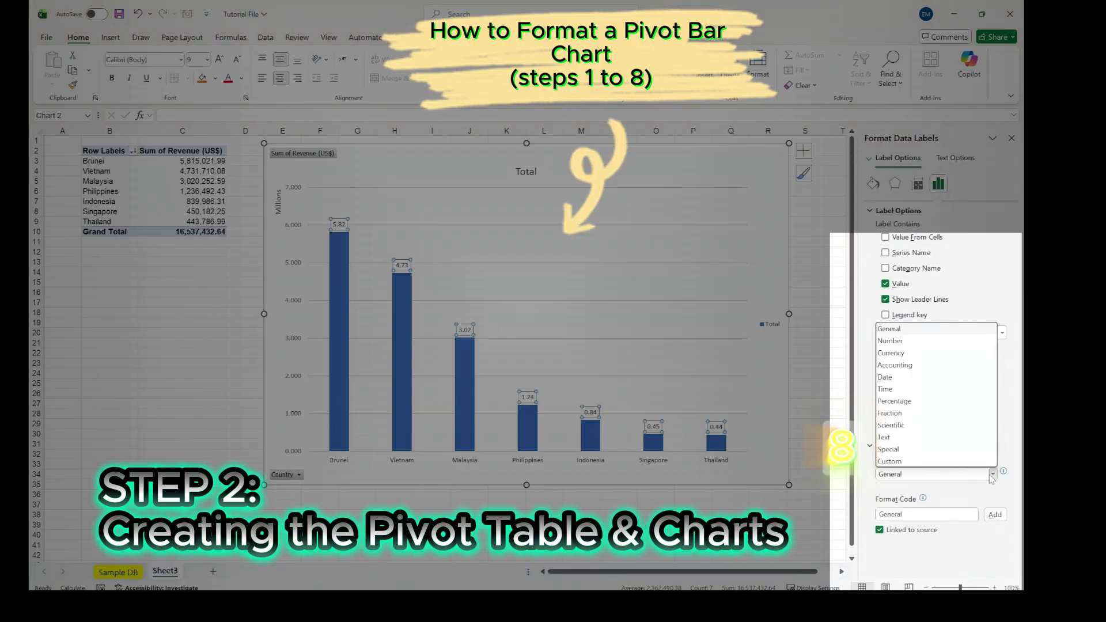
left_click(889, 340)
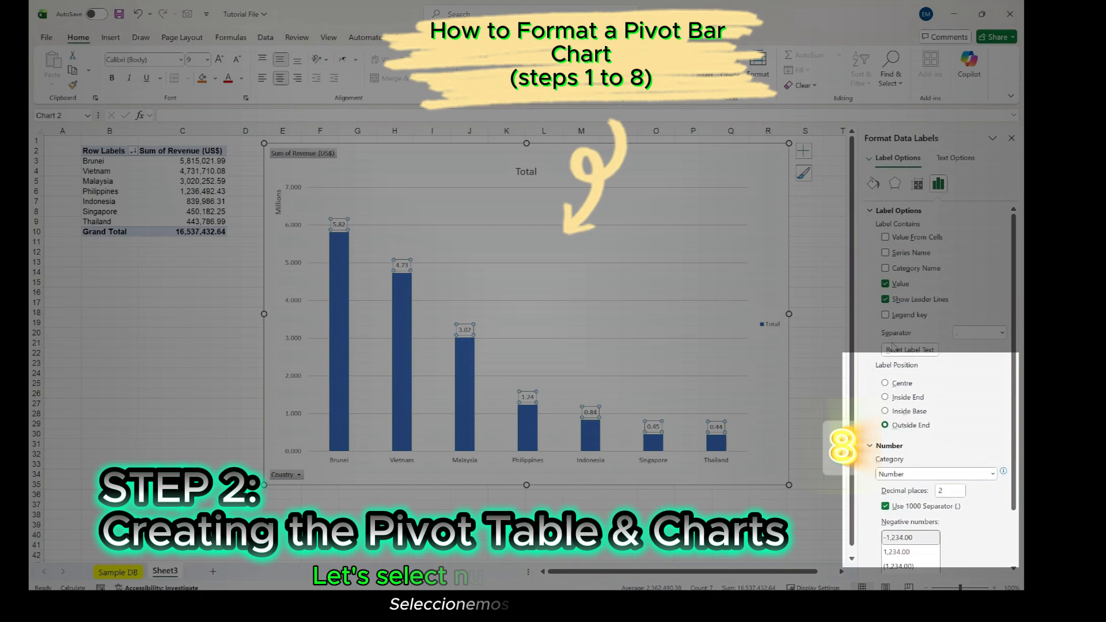
double_click(945, 490)
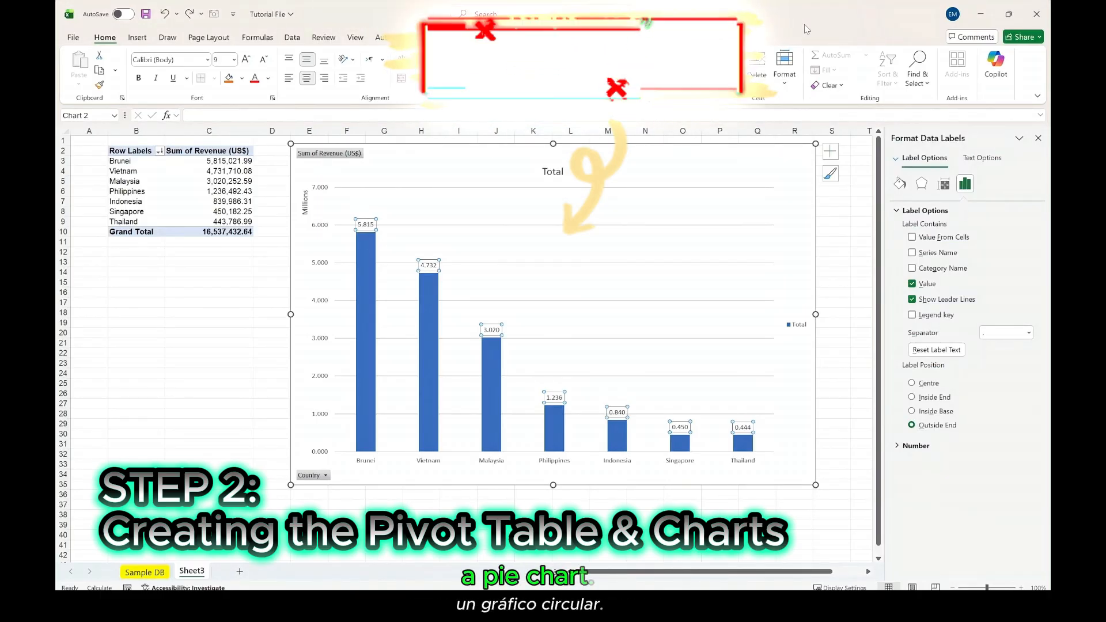
- Insert a second PivotChart of the Pie type based on the revenue-per-country PivotTable
left_click(217, 168)
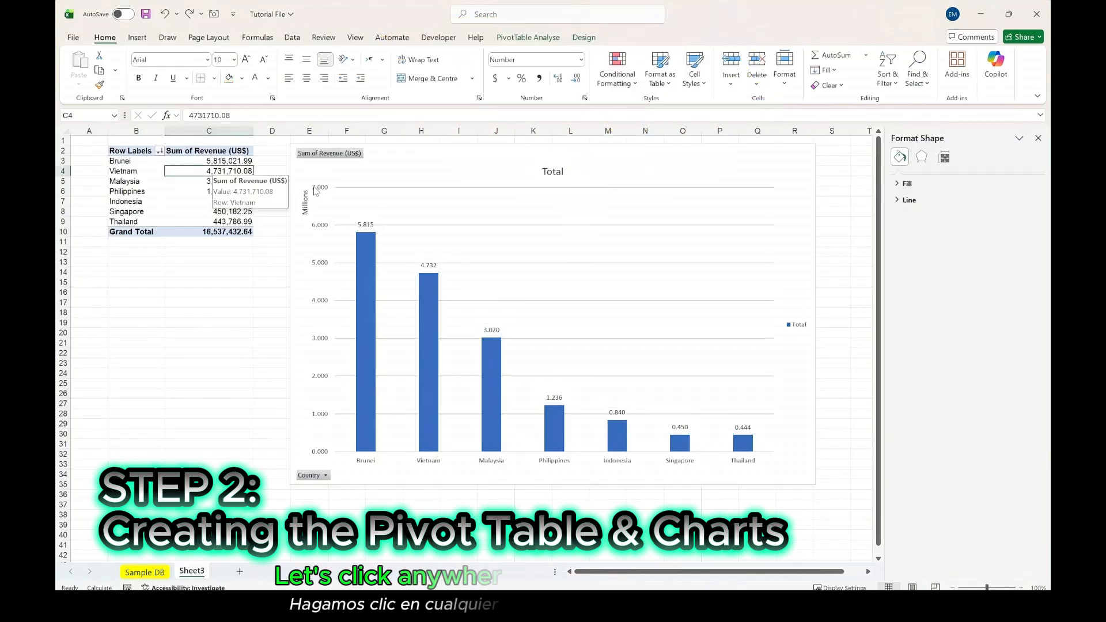
left_click(530, 40)
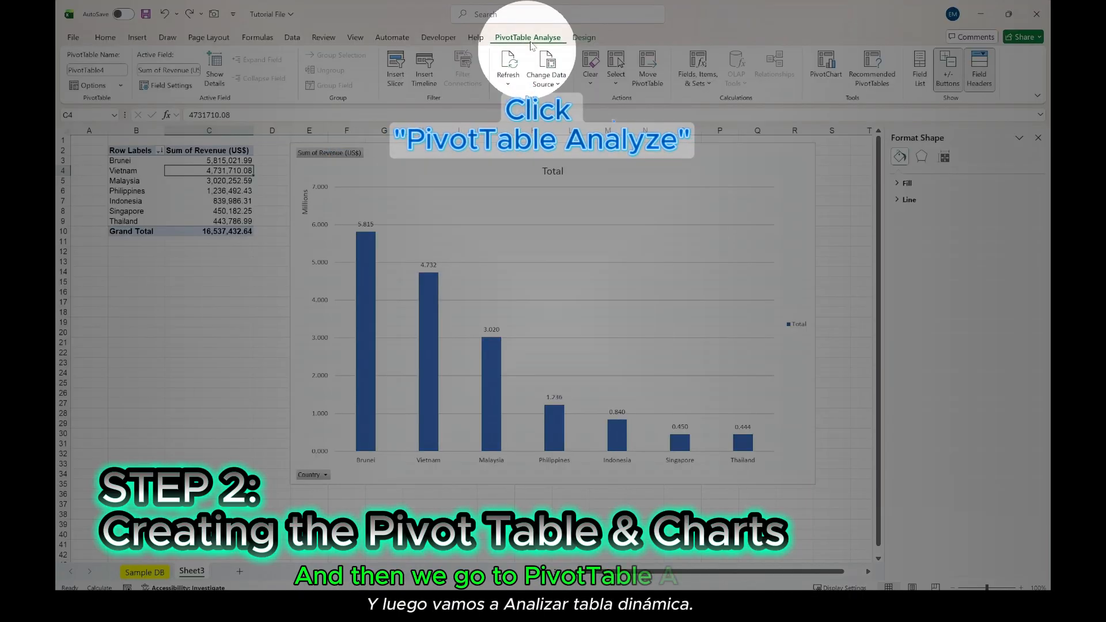
left_click(828, 79)
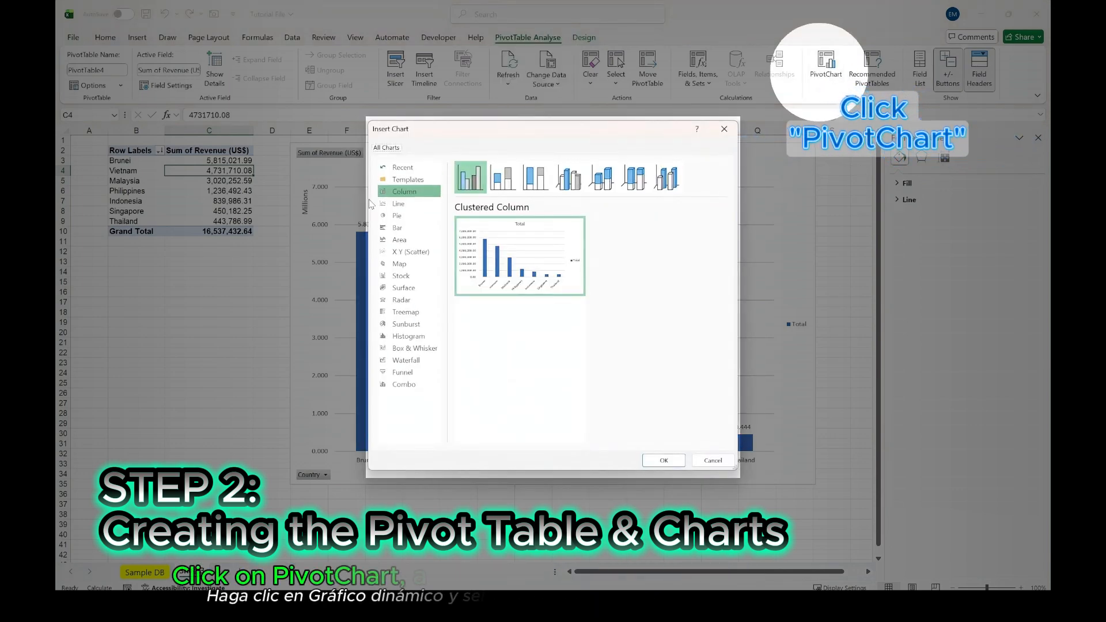
left_click(395, 216)
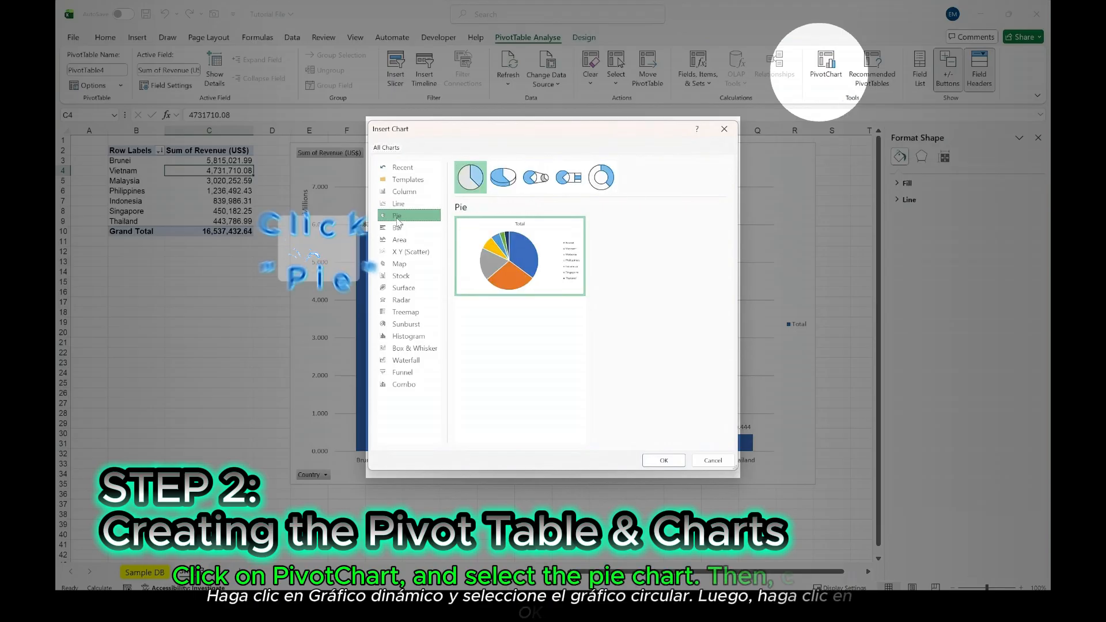
left_click(663, 460)
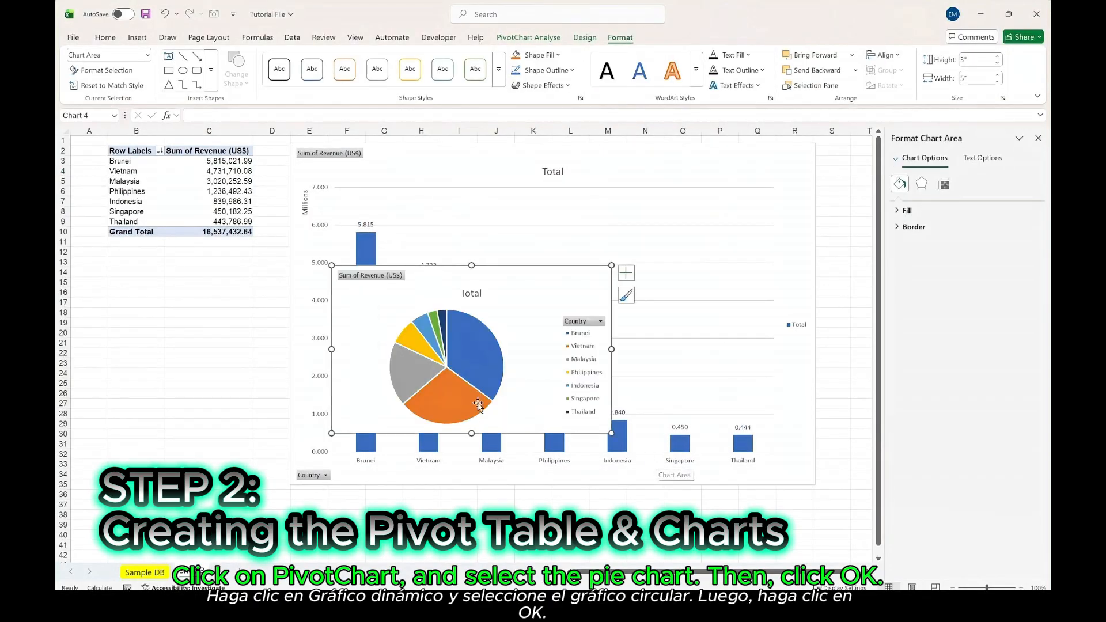
- Place the pie chart below the PivotTable from row 14 and shift the column chart over to start at column G
left_click_drag(519, 298, 277, 303)
left_click_drag(420, 164, 509, 156)
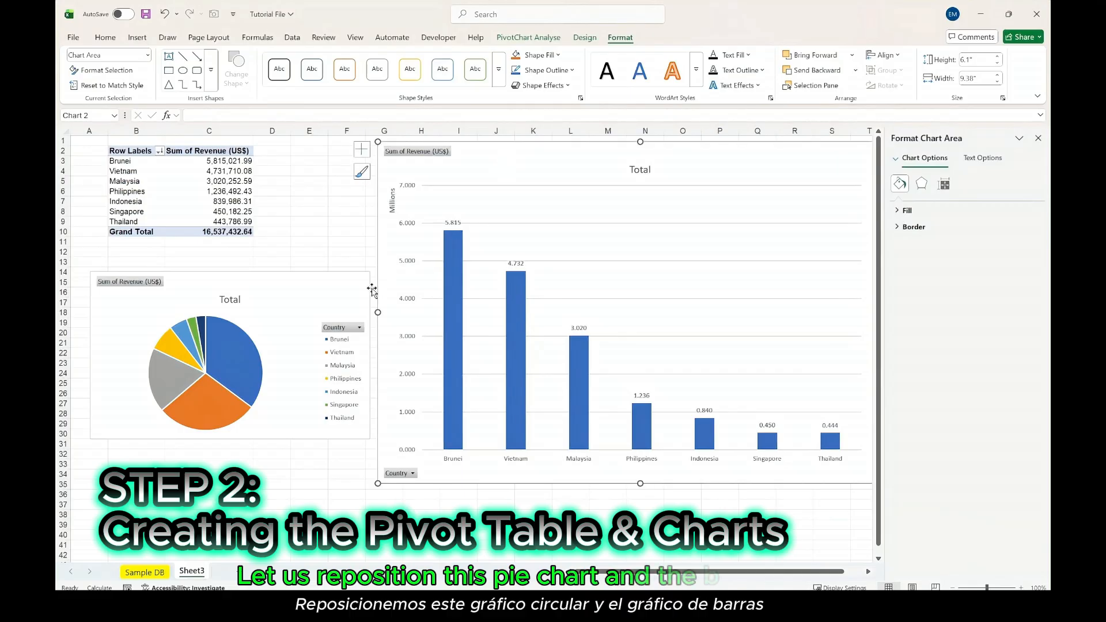
- Add data labels to the slices of the pie chart
left_click(239, 352)
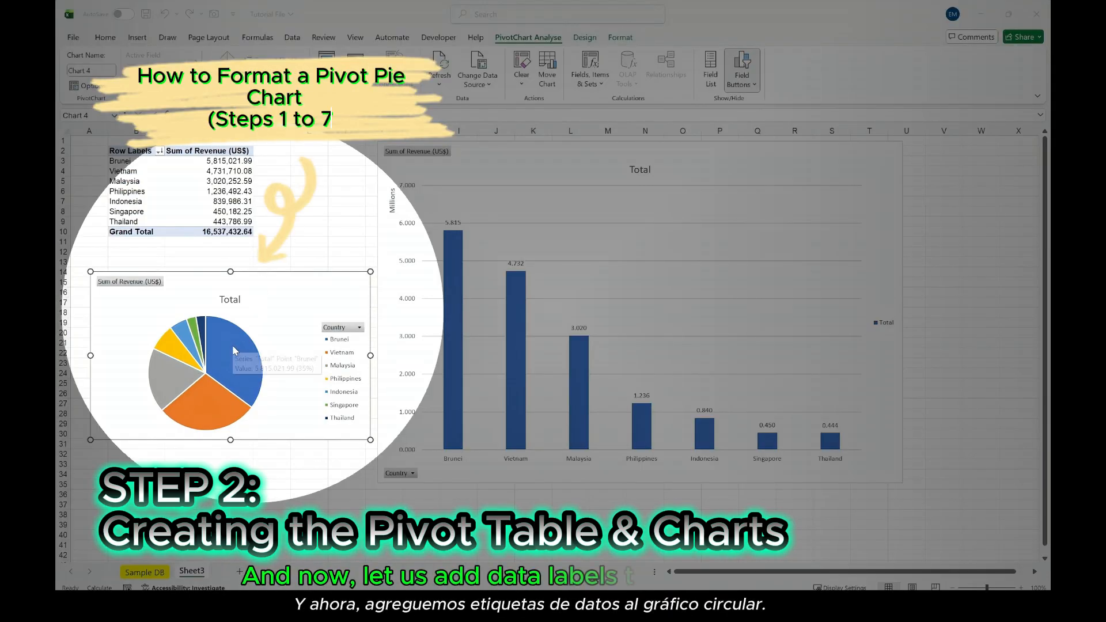
left_click(232, 346)
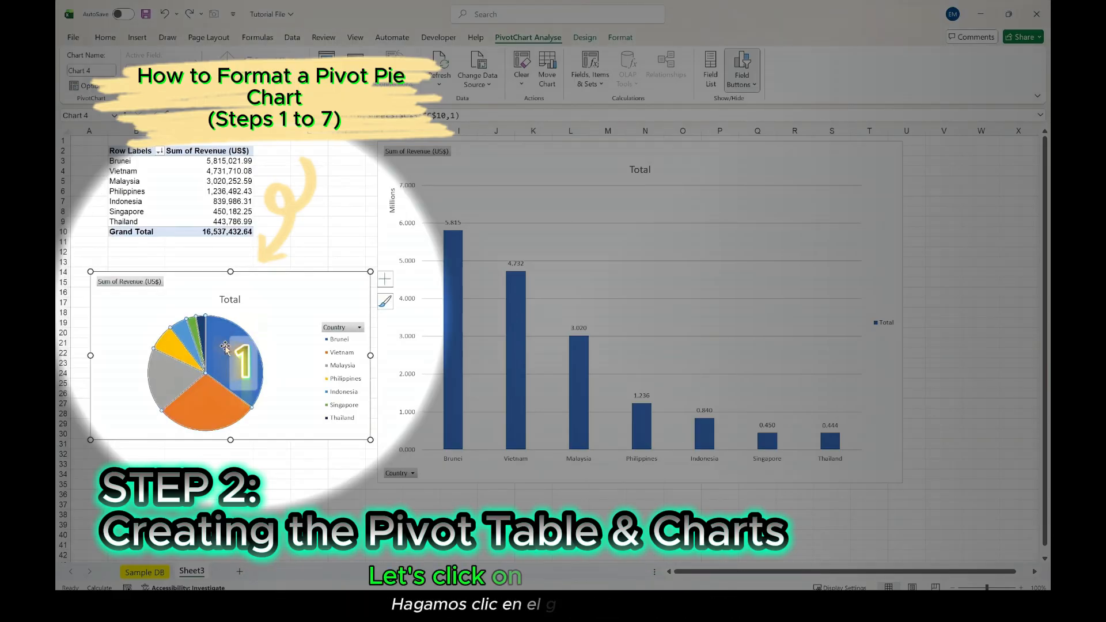
left_click(384, 280)
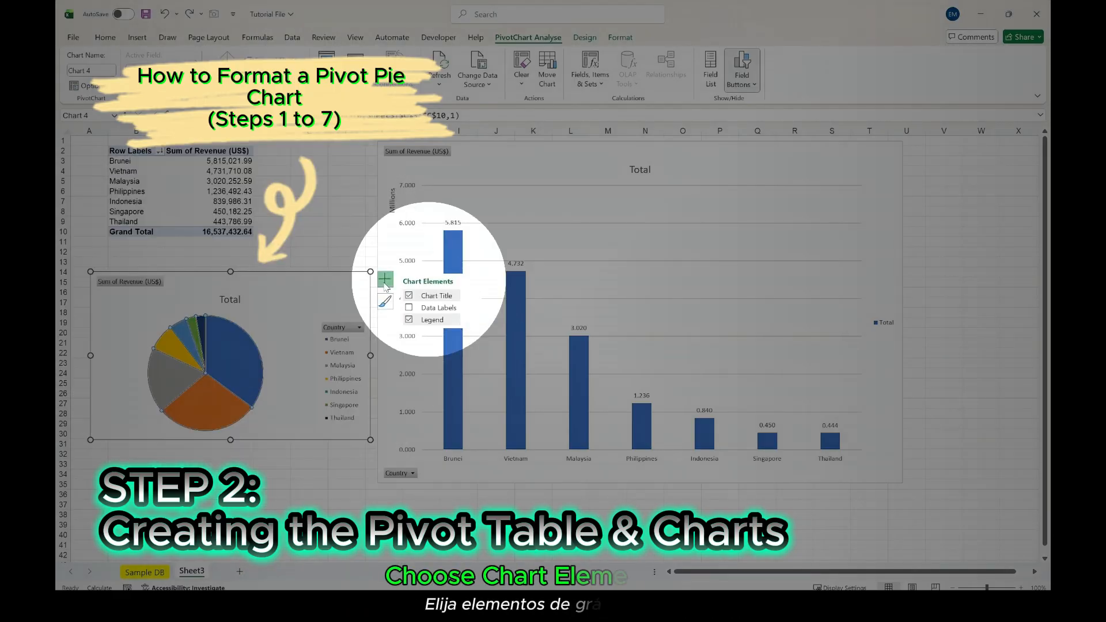
left_click(423, 313)
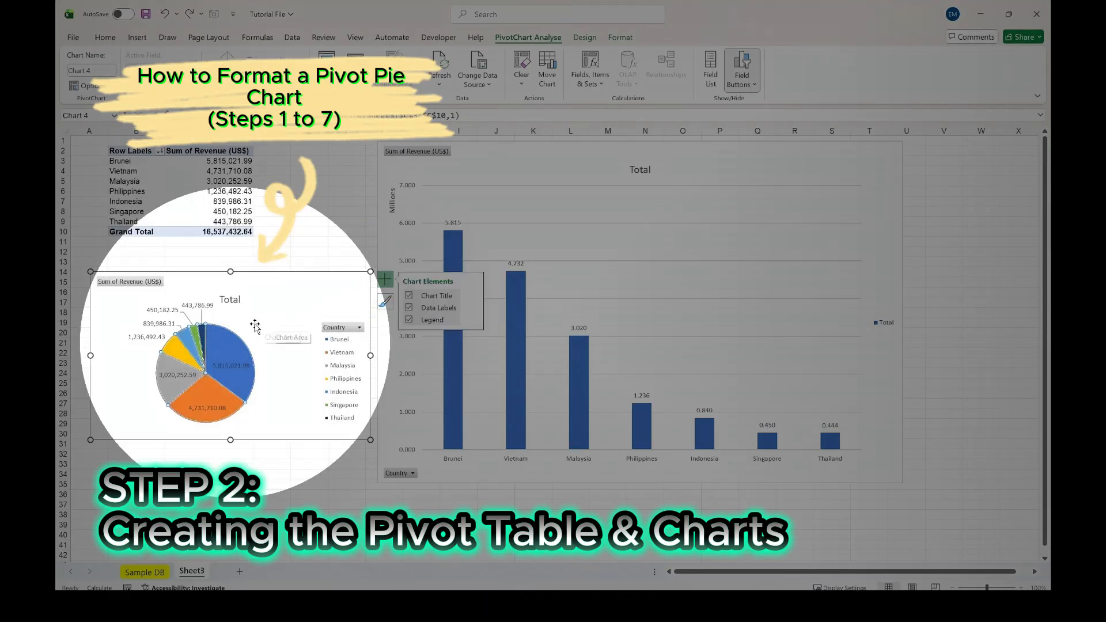
- Set the pie chart's data labels to show the category name and percentage instead of the value
left_click(199, 309)
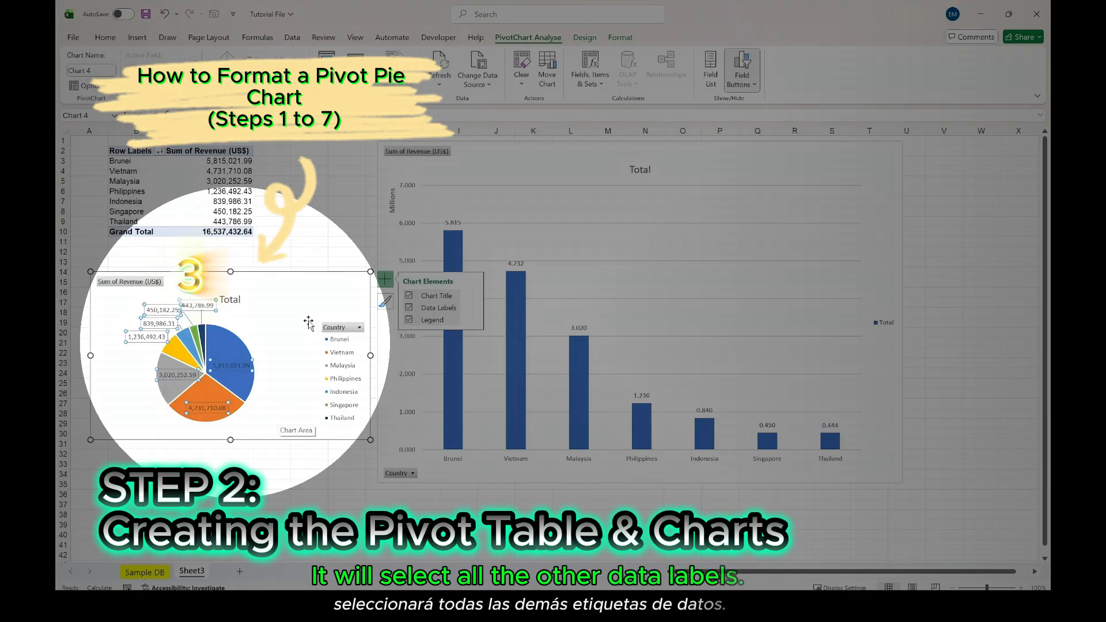
right_click(209, 308)
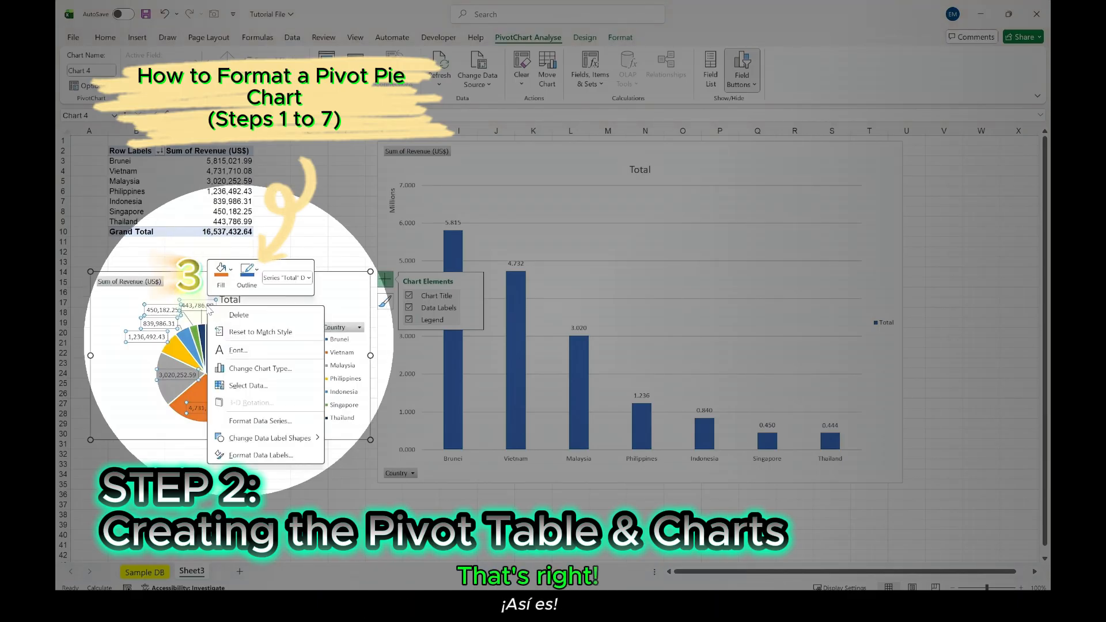
left_click(255, 455)
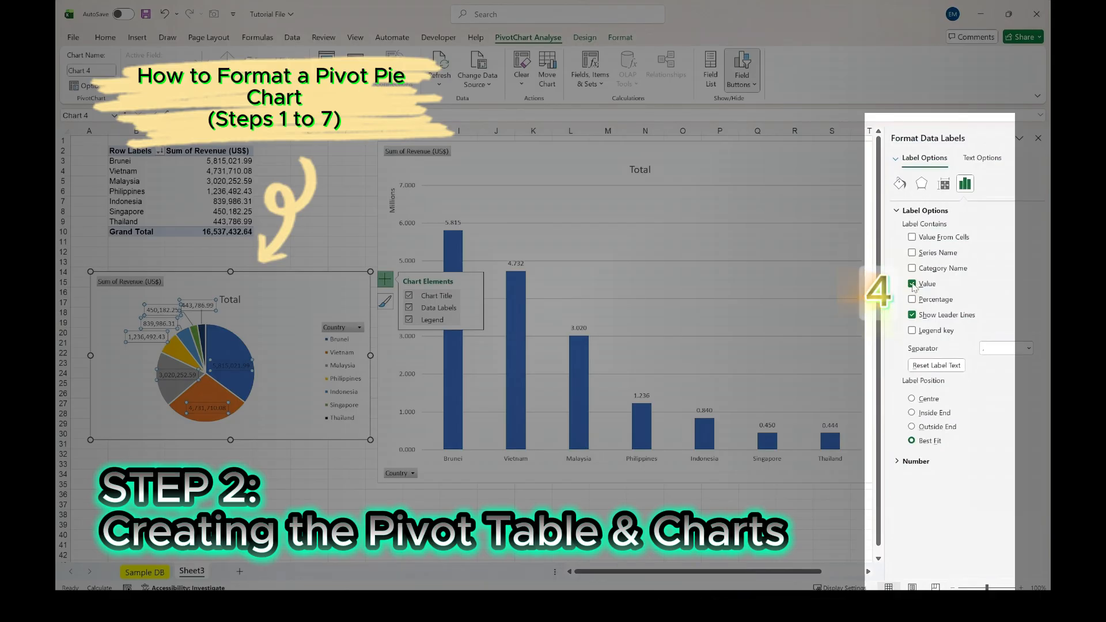
left_click(911, 284)
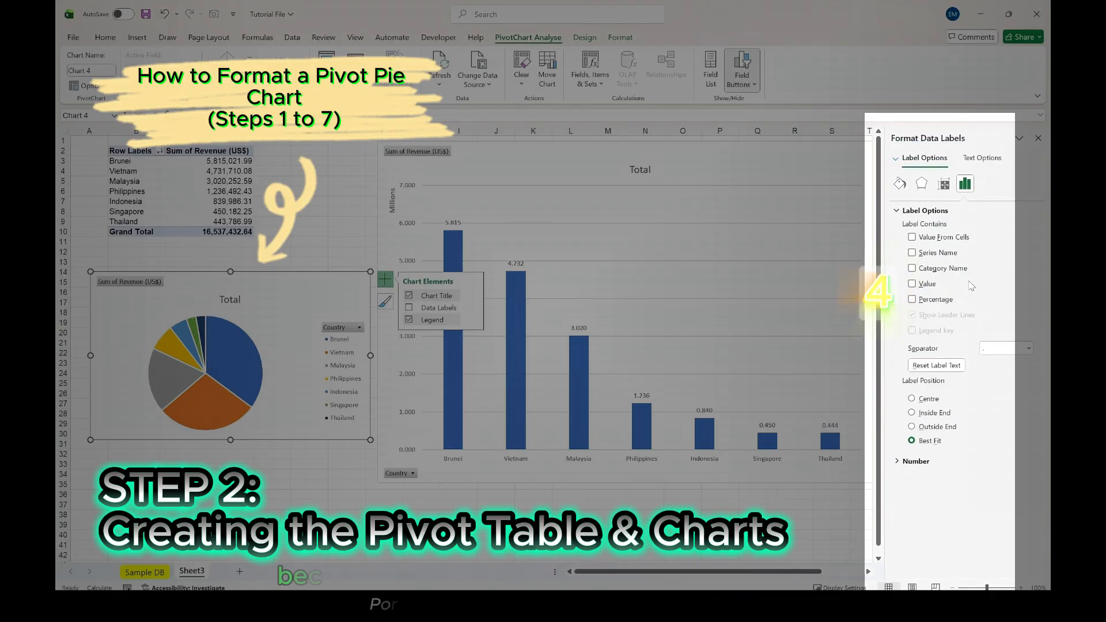
left_click(913, 300)
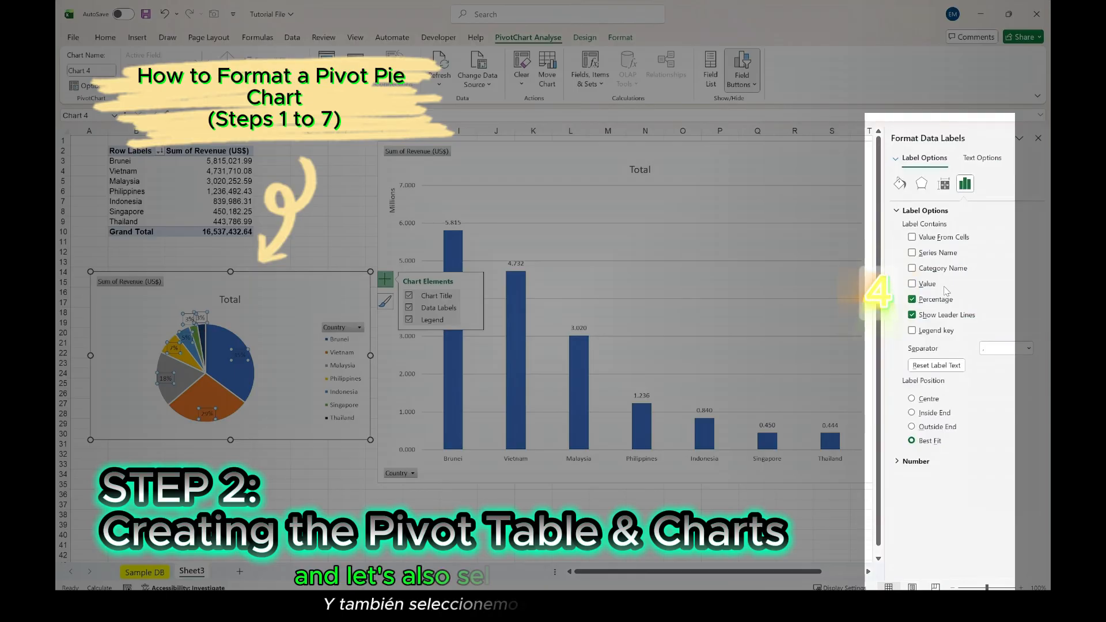
left_click(914, 270)
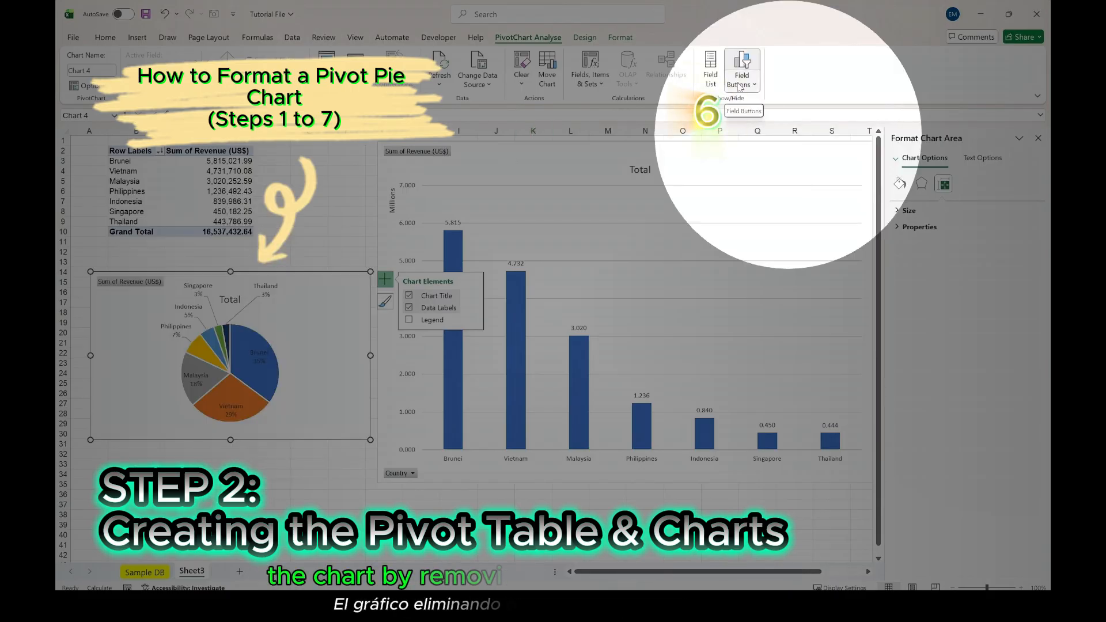
- Hide the report filter and value field buttons on the pie chart
left_click(738, 85)
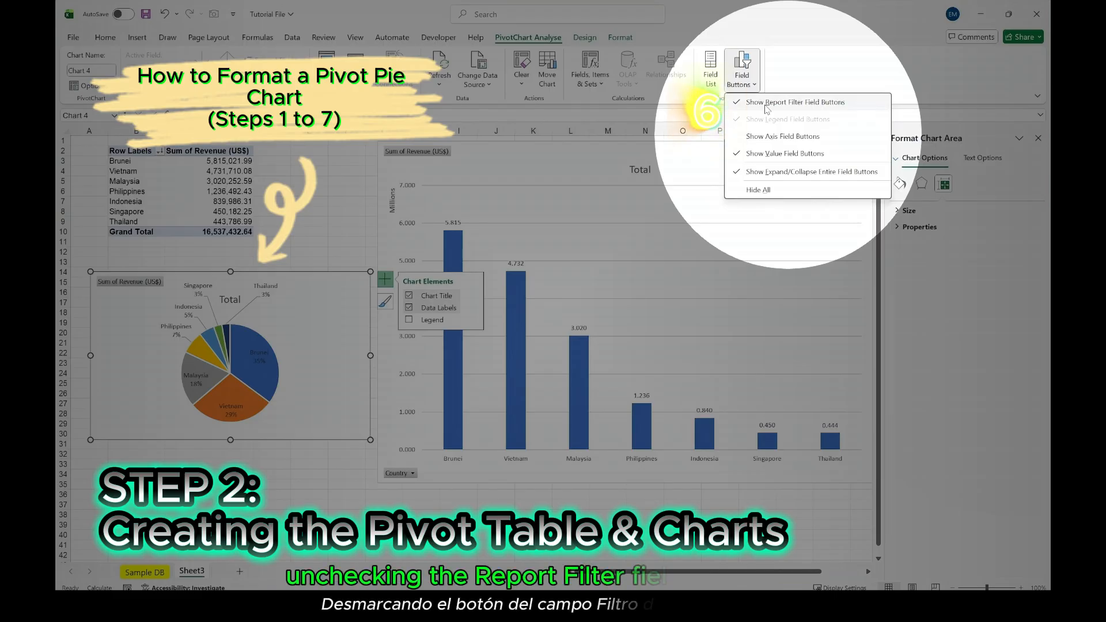
left_click(767, 102)
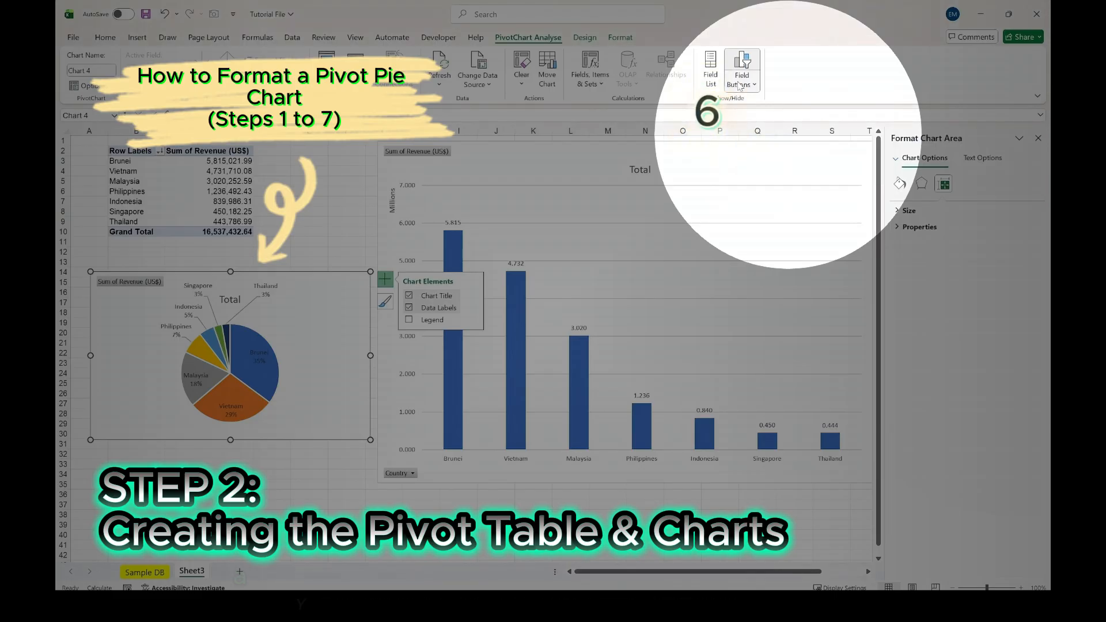
left_click(733, 79)
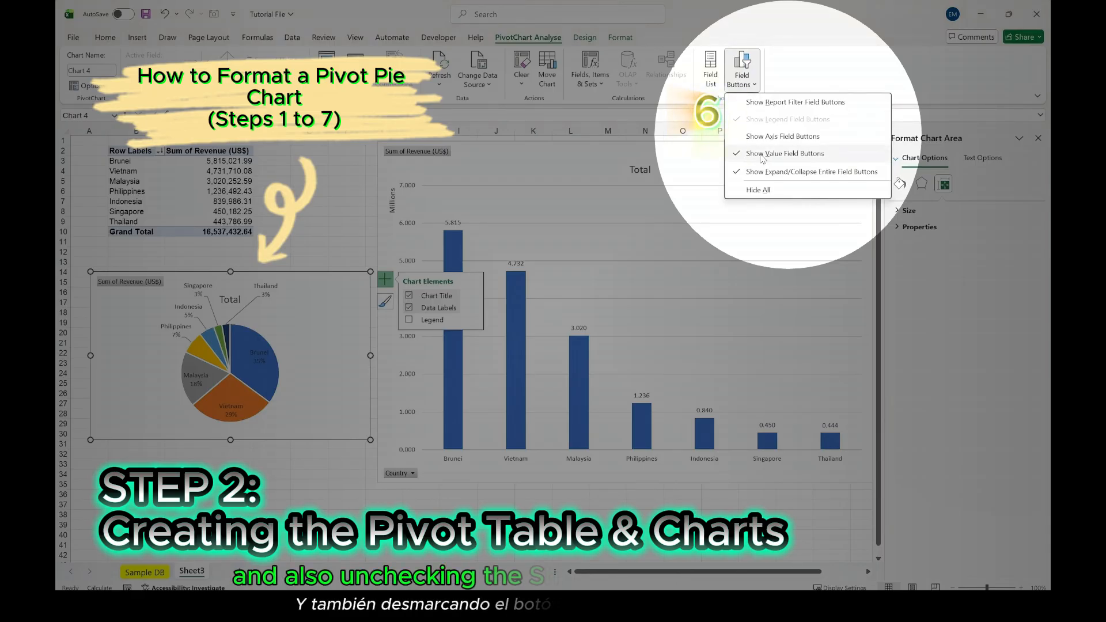
left_click(763, 155)
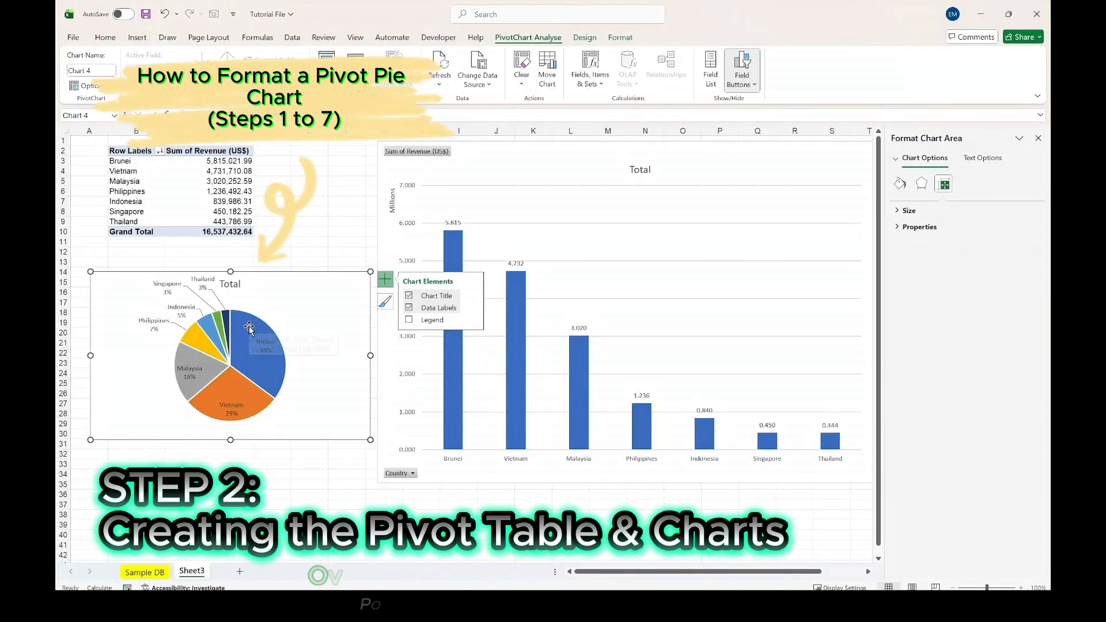
- Rotate the pie chart by setting the angle of its first slice to 45°
left_click(249, 327)
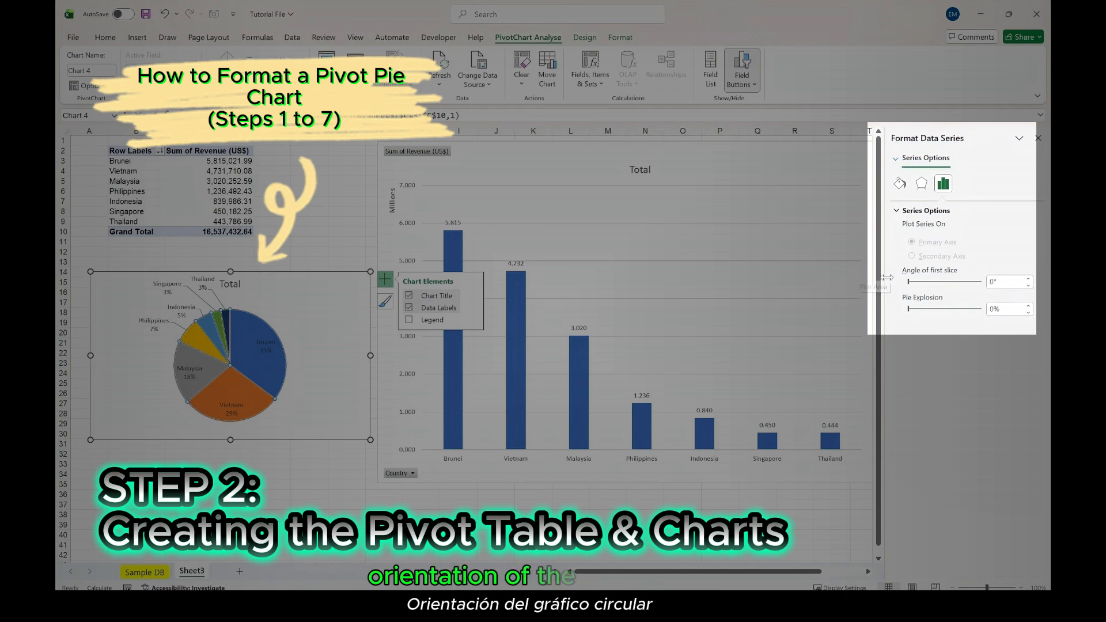
left_click(999, 282)
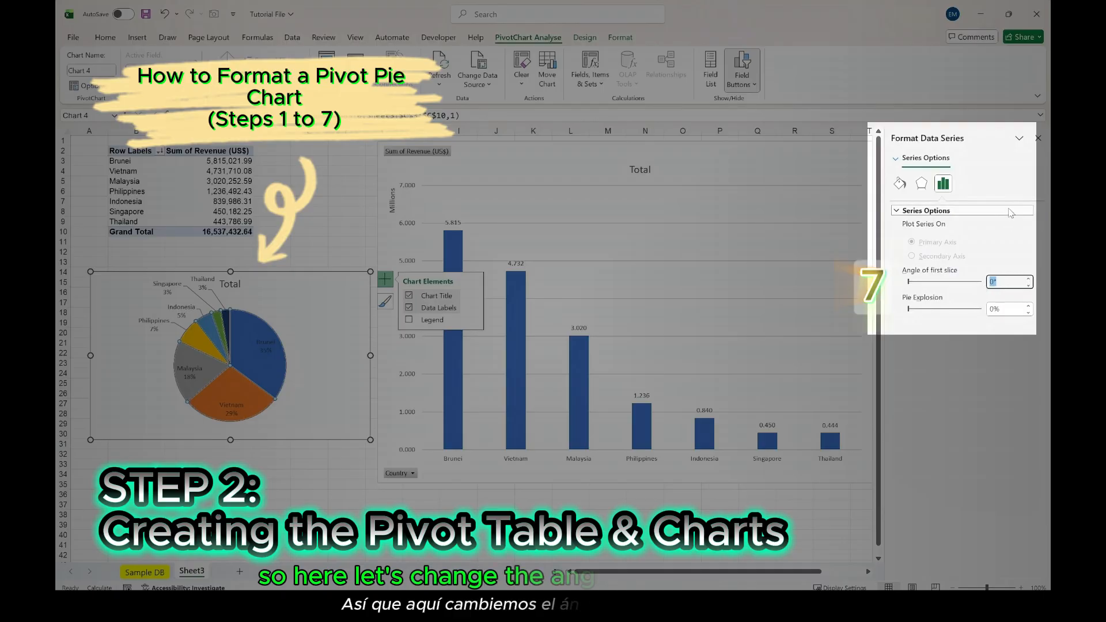
type("45")
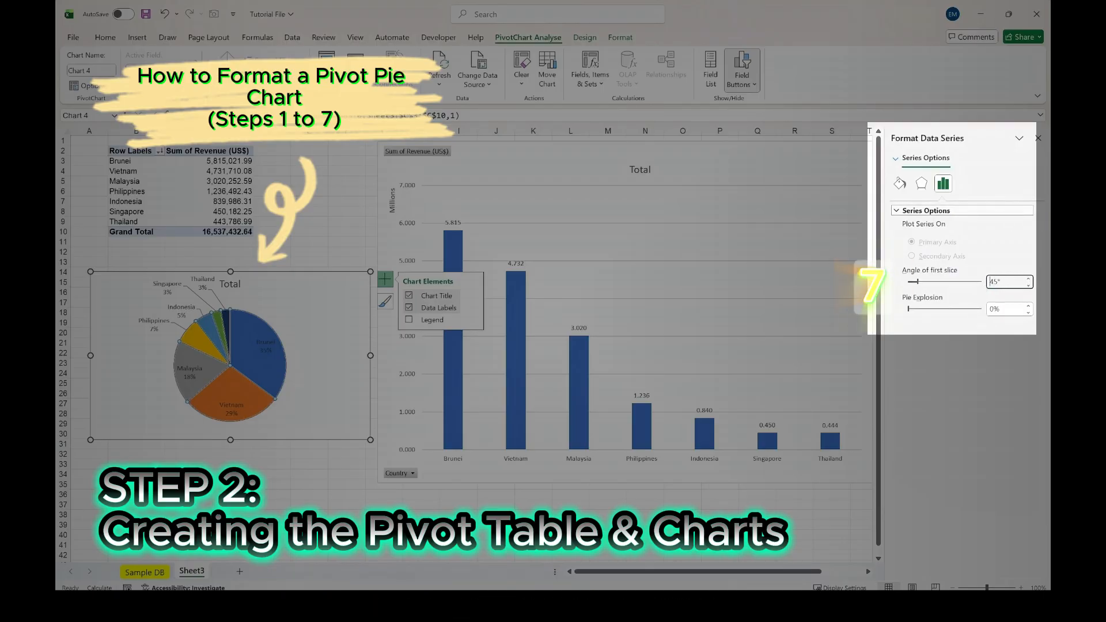
key("Return")
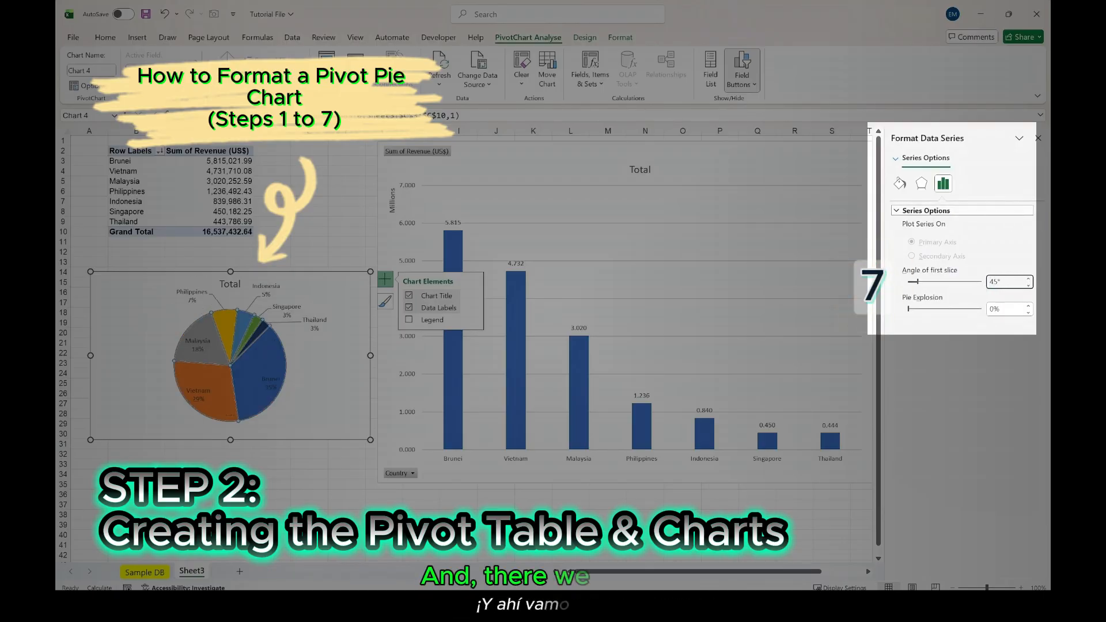
- Hide the report filter, legend, axis and value field buttons on the column chart and close the formatting pane
left_click(738, 168)
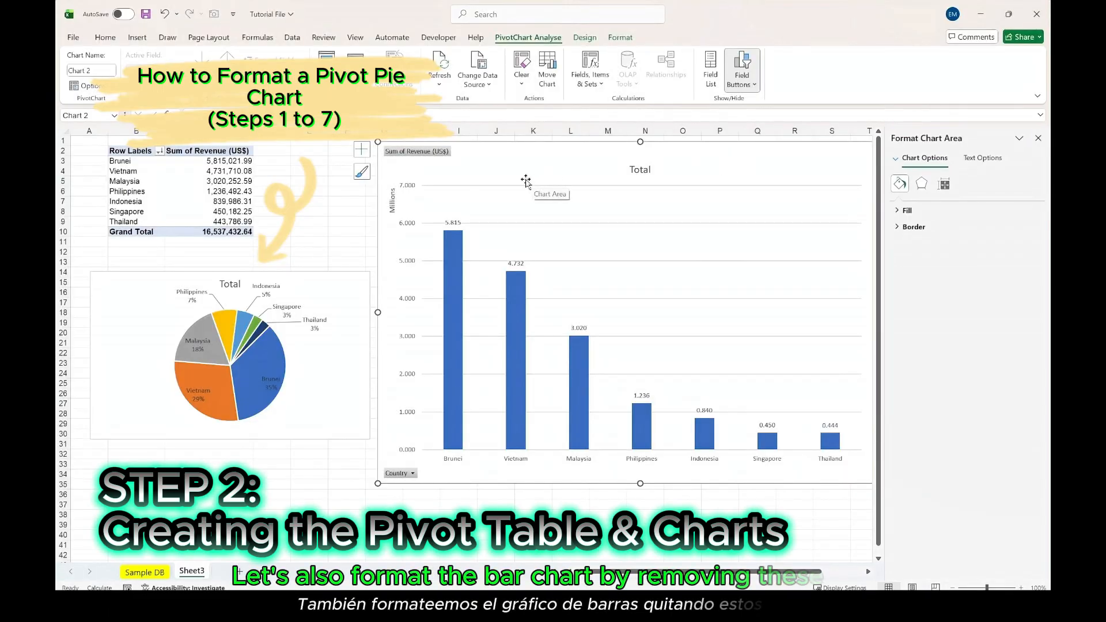
left_click(743, 83)
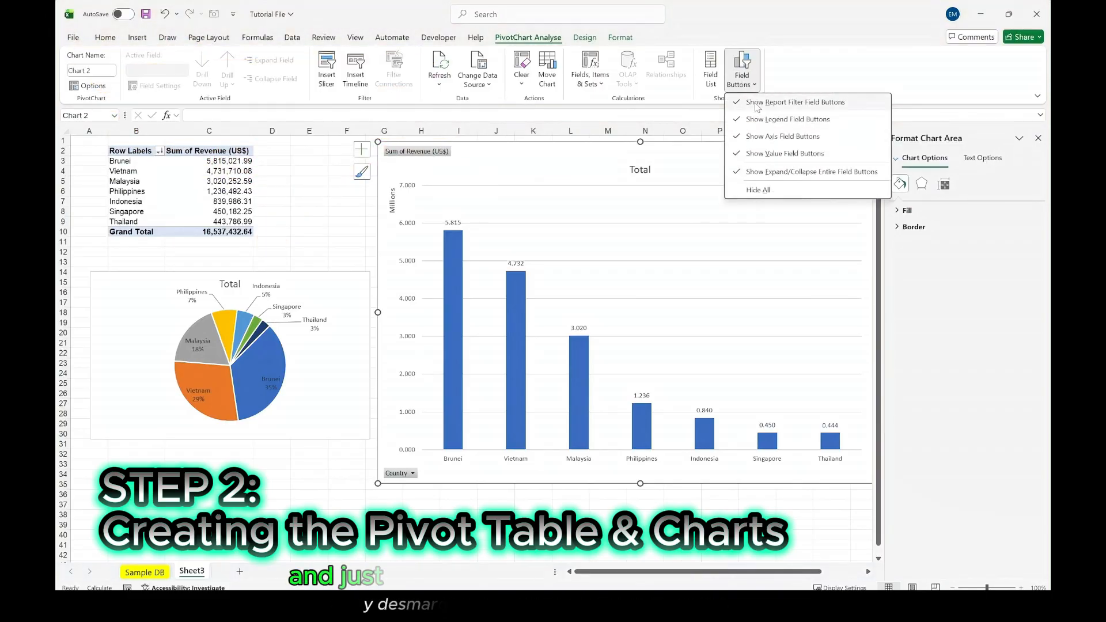
left_click(756, 103)
left_click(743, 80)
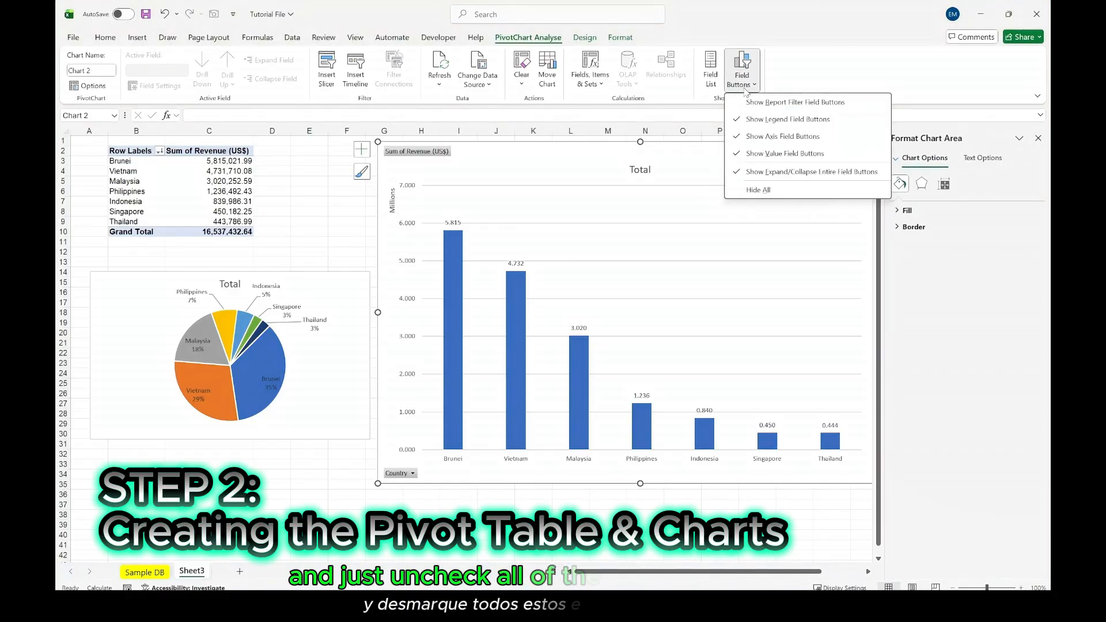
left_click(772, 119)
left_click(752, 92)
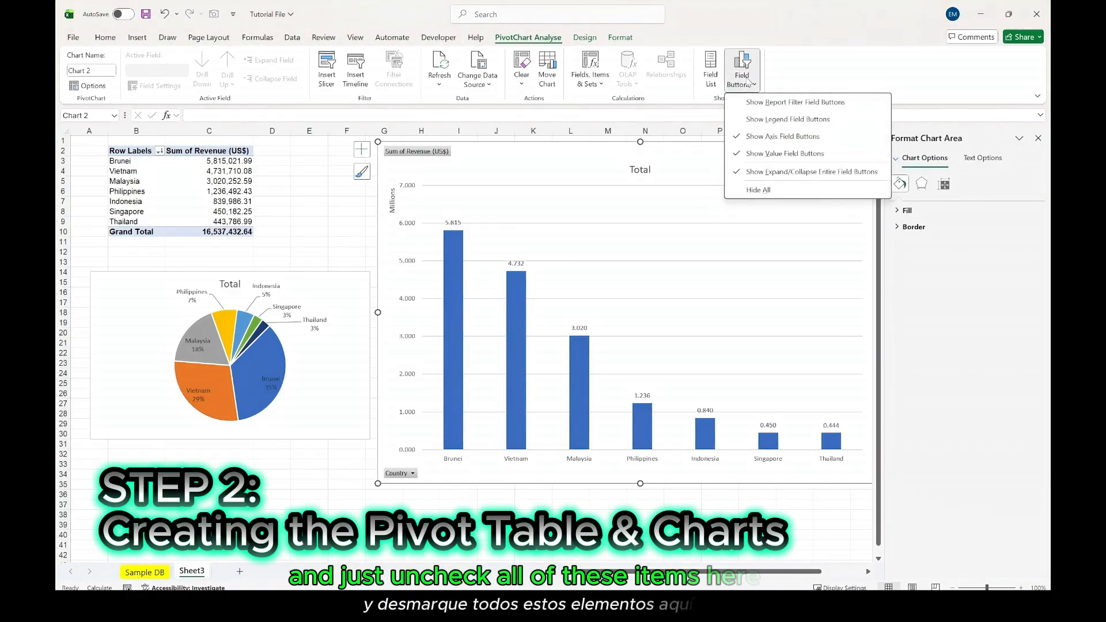
left_click(772, 136)
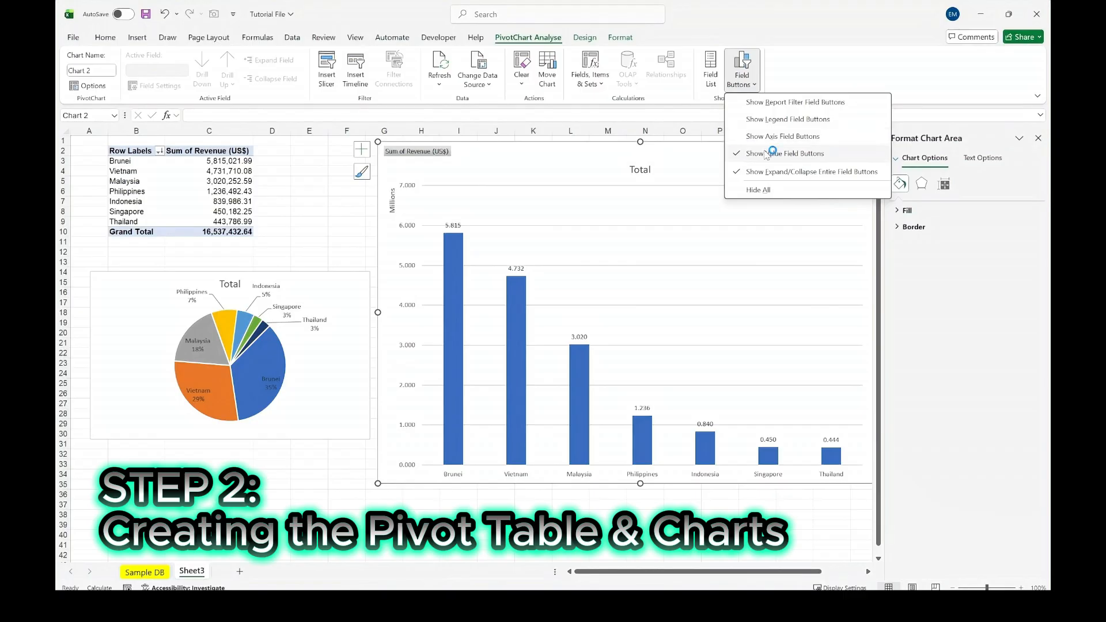
left_click(763, 153)
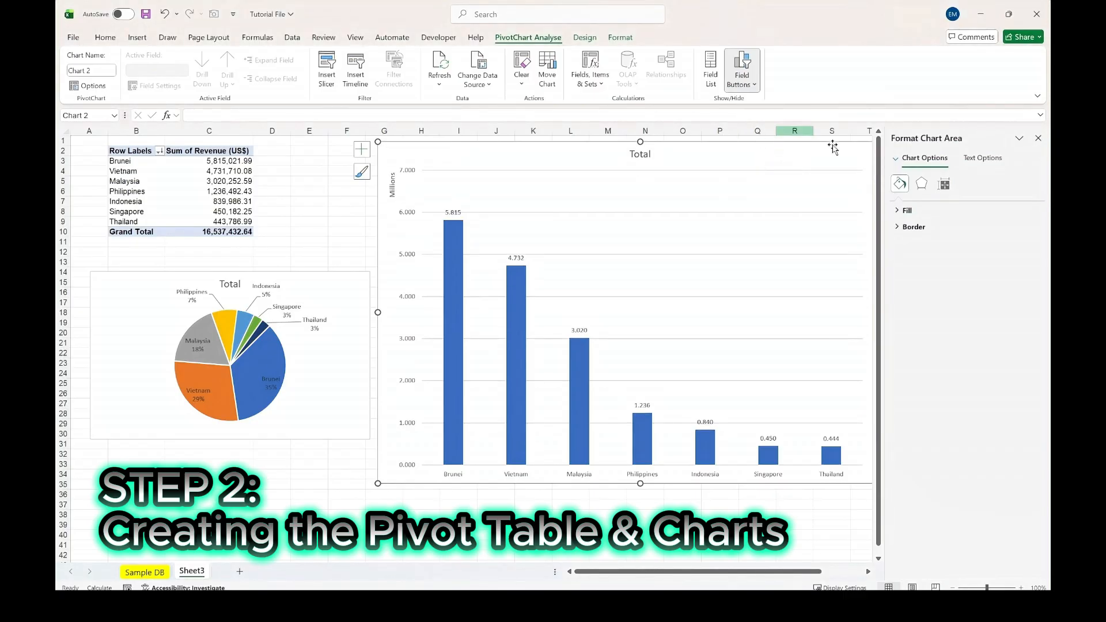
left_click(1037, 138)
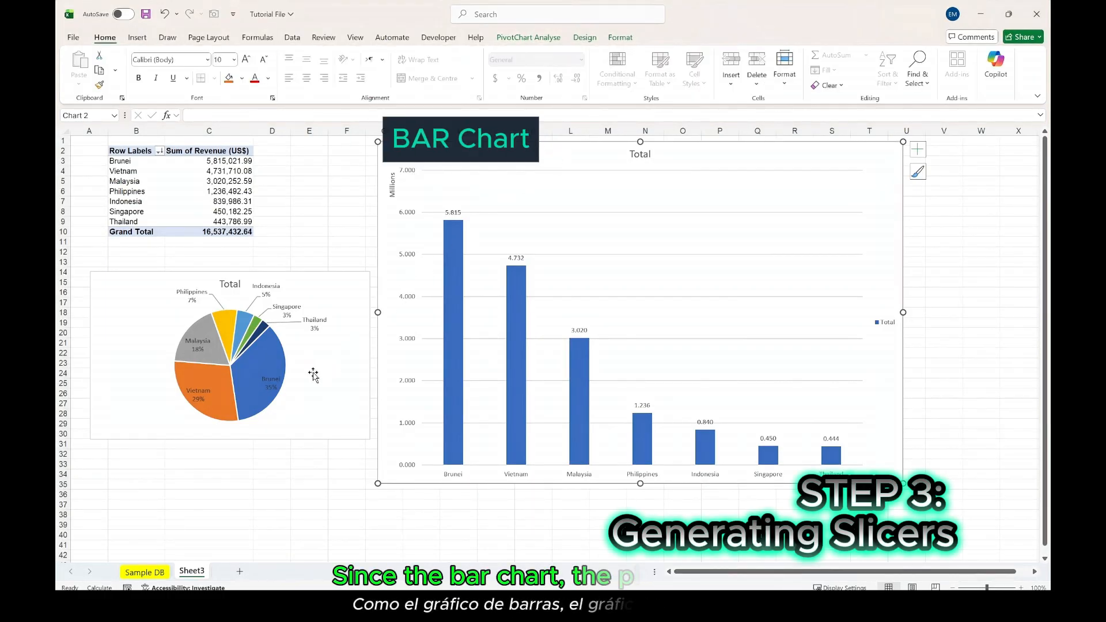
- Insert a slicer for the Country field from the revenue PivotTable
left_click(216, 172)
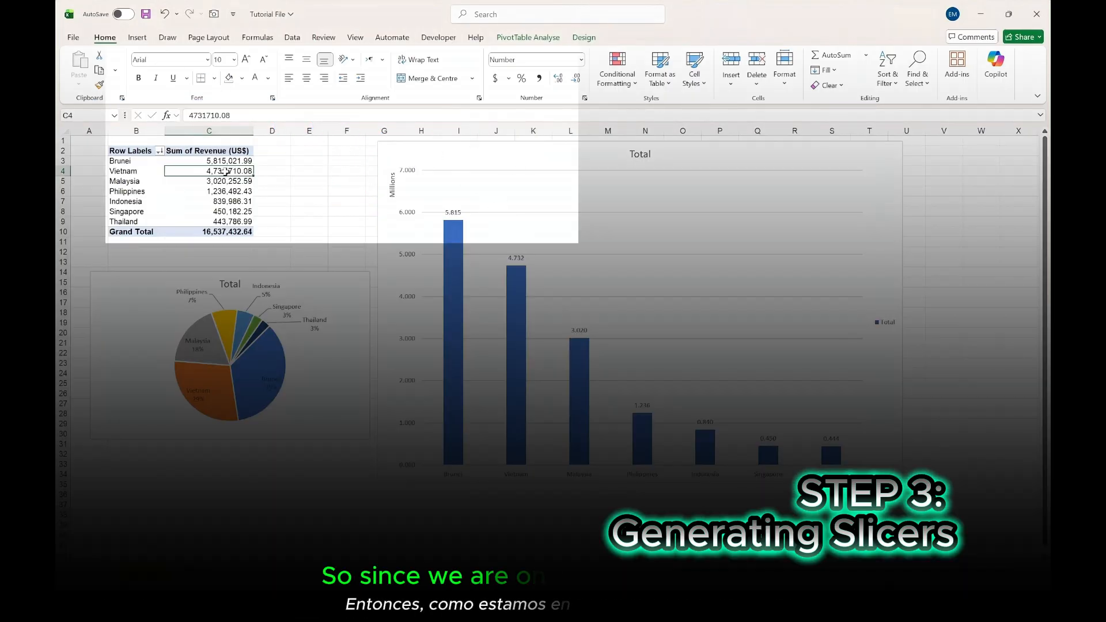
left_click(527, 37)
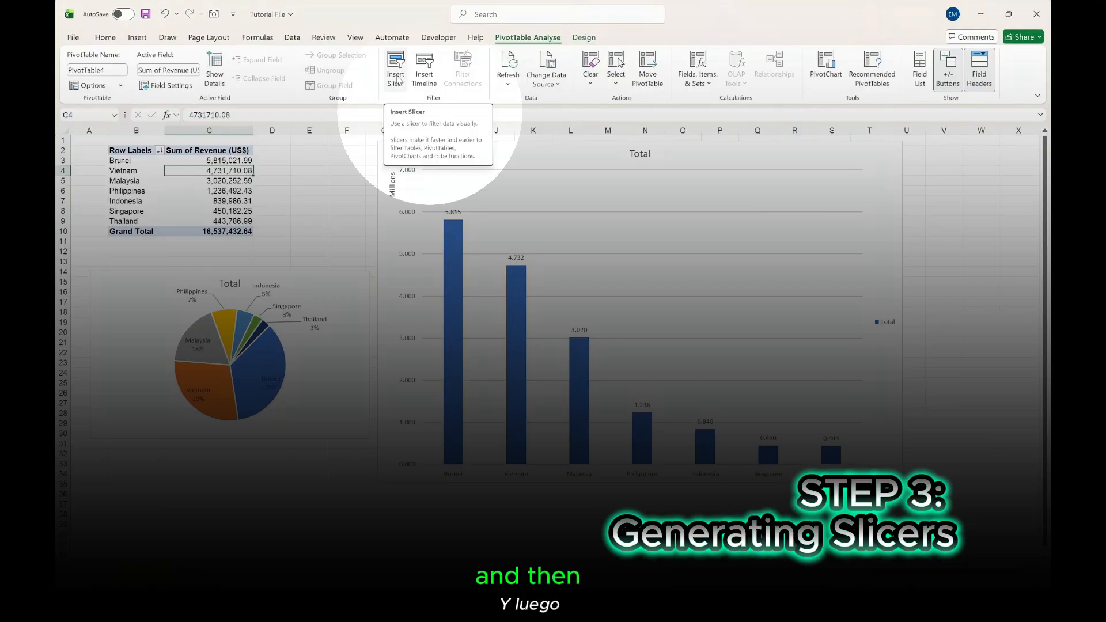
left_click(396, 73)
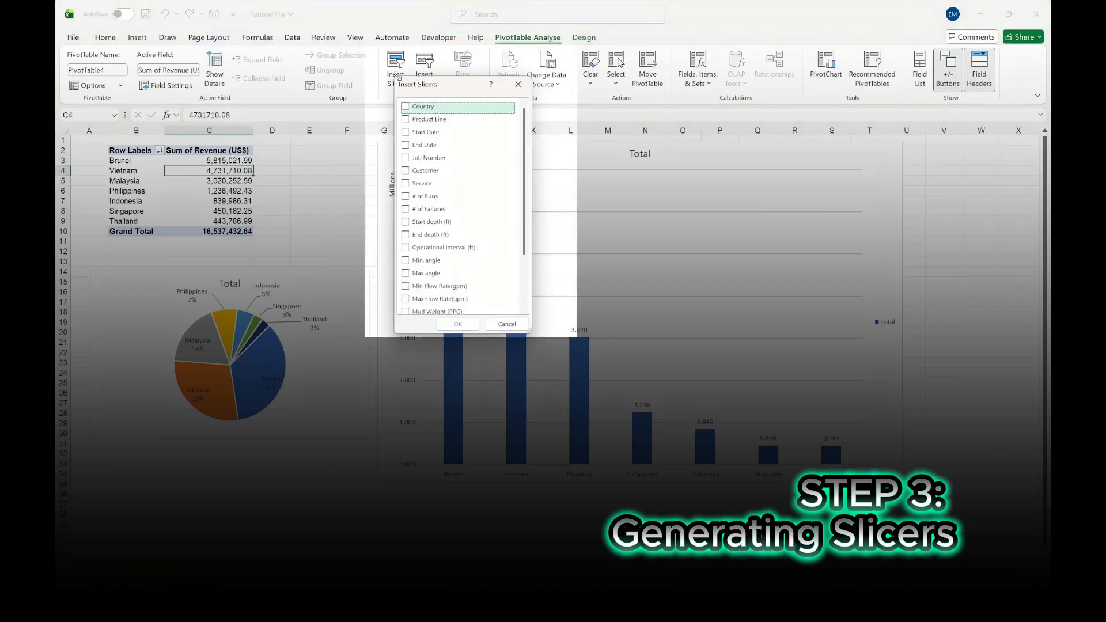
left_click(406, 107)
left_click(459, 318)
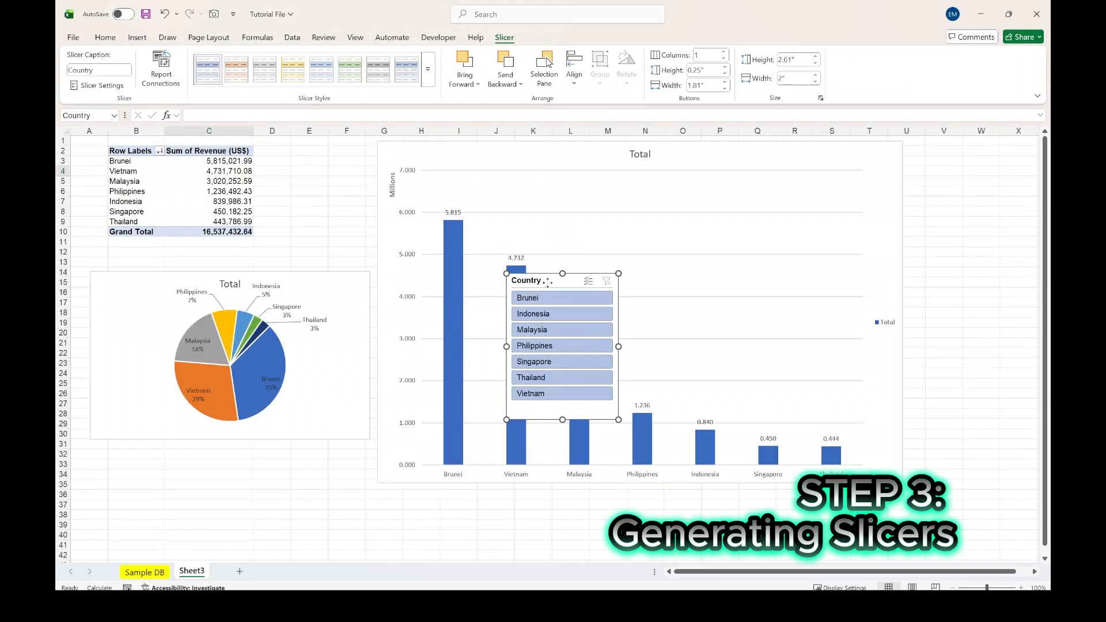
- Place the Country slicer below the pie chart with two columns, sized about 1.83" high by 4.79" wide
left_click_drag(547, 281, 140, 415)
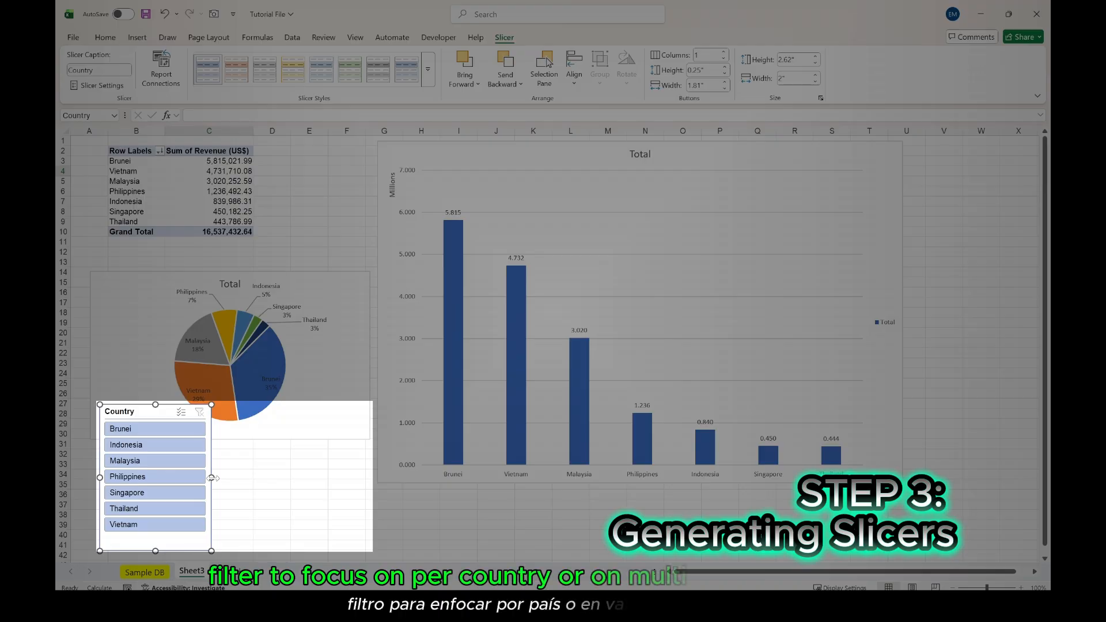
left_click_drag(213, 478, 367, 478)
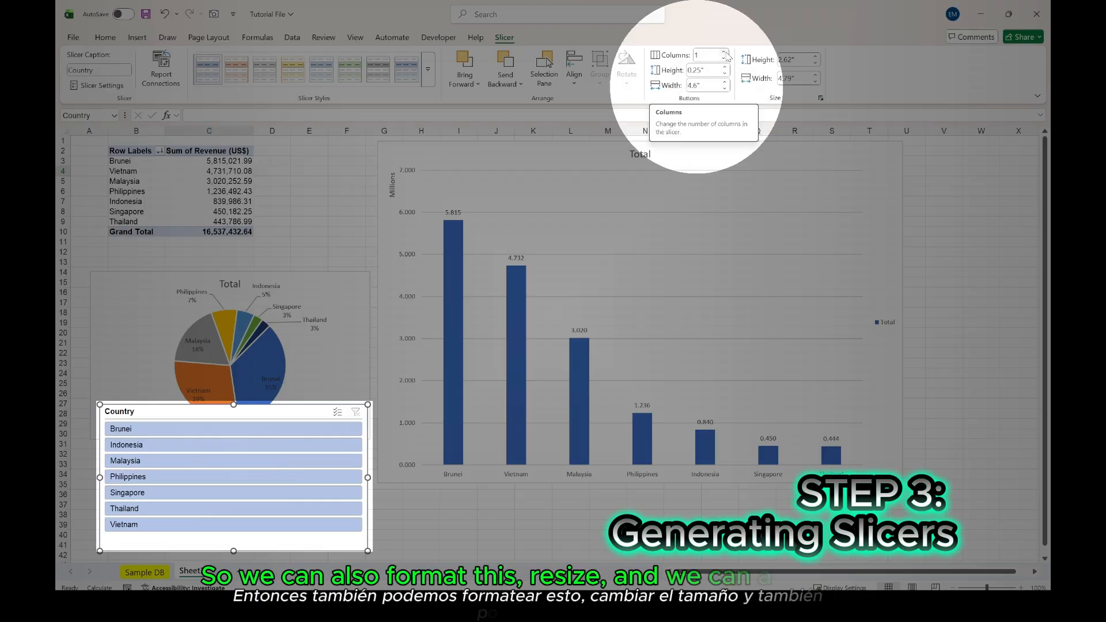
left_click(723, 52)
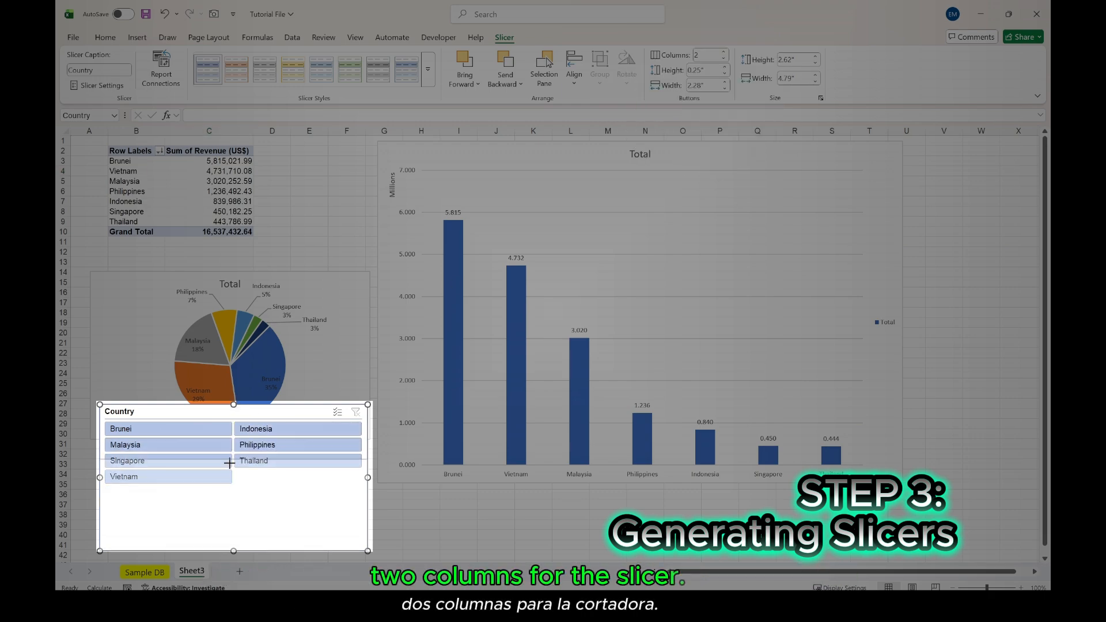
left_click_drag(233, 405, 234, 448)
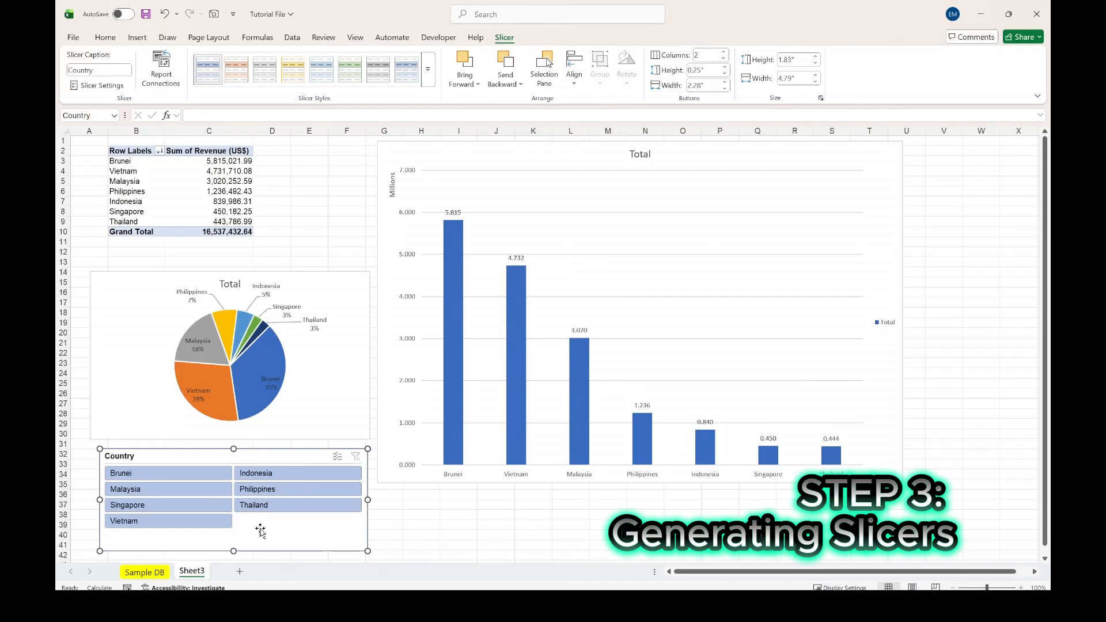
- Filter the PivotTable and charts through the Country slicer to Brunei alone, and switch the filter to Thailand alone
left_click(152, 474)
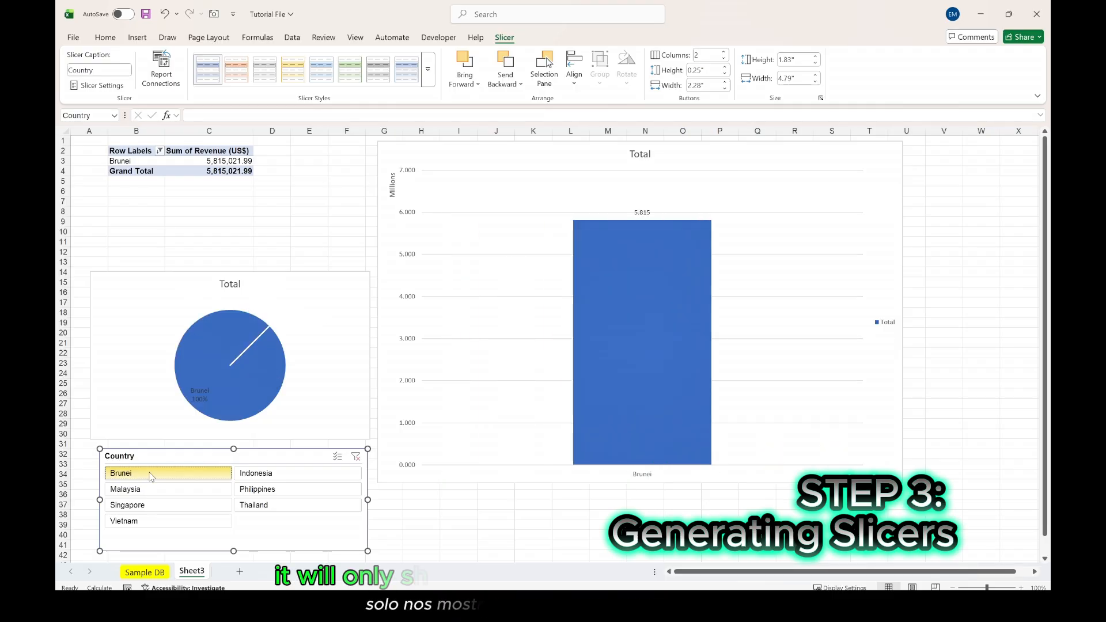
mouse_move(662, 316)
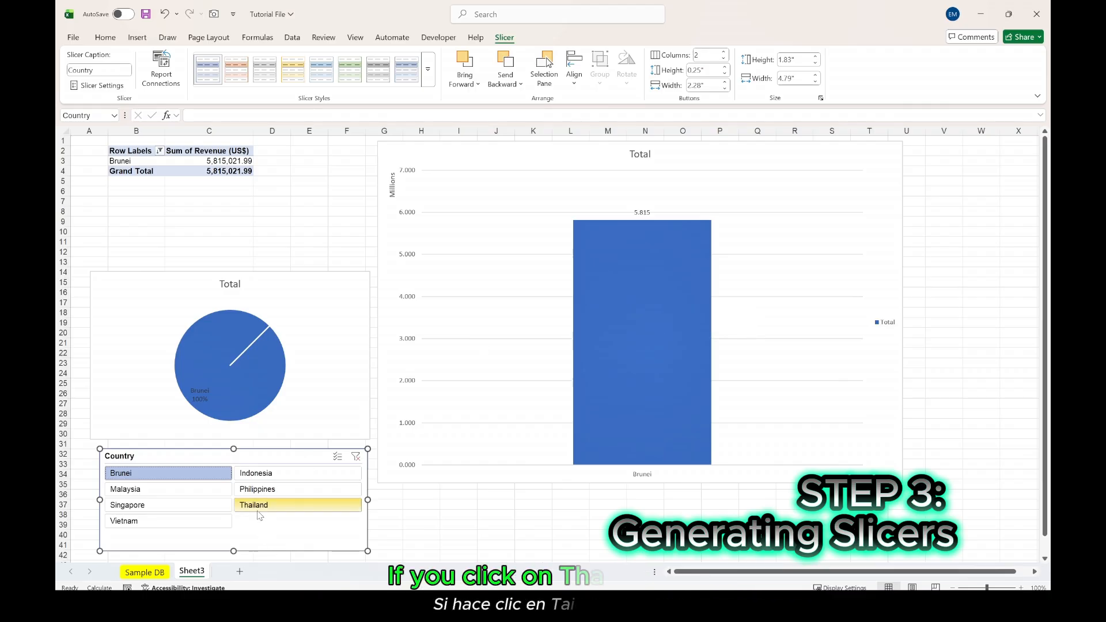
left_click(258, 510)
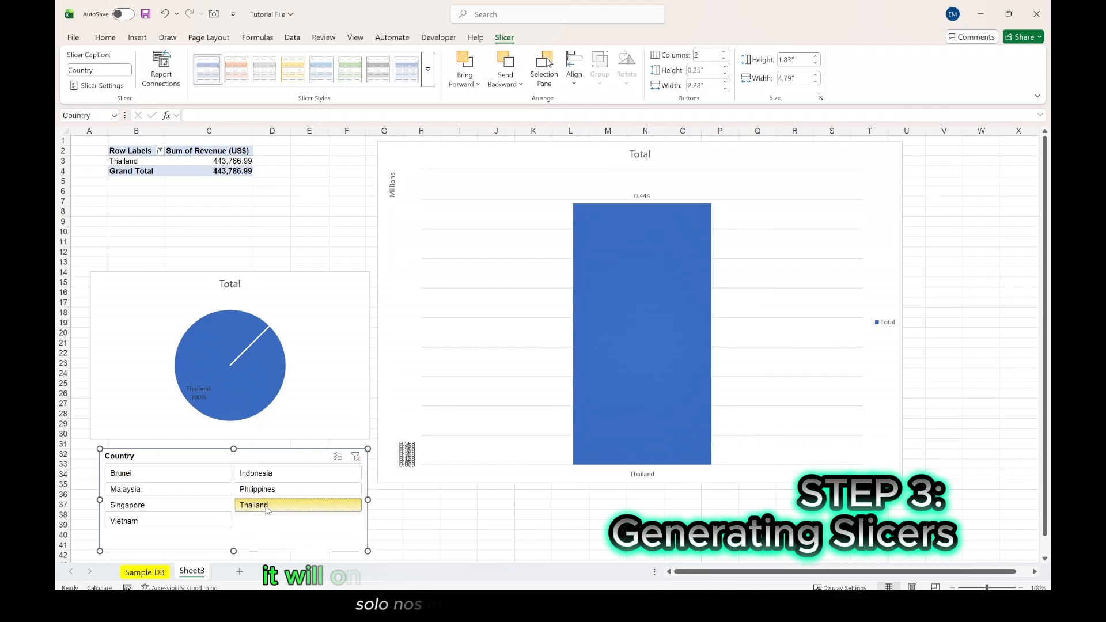
mouse_move(675, 268)
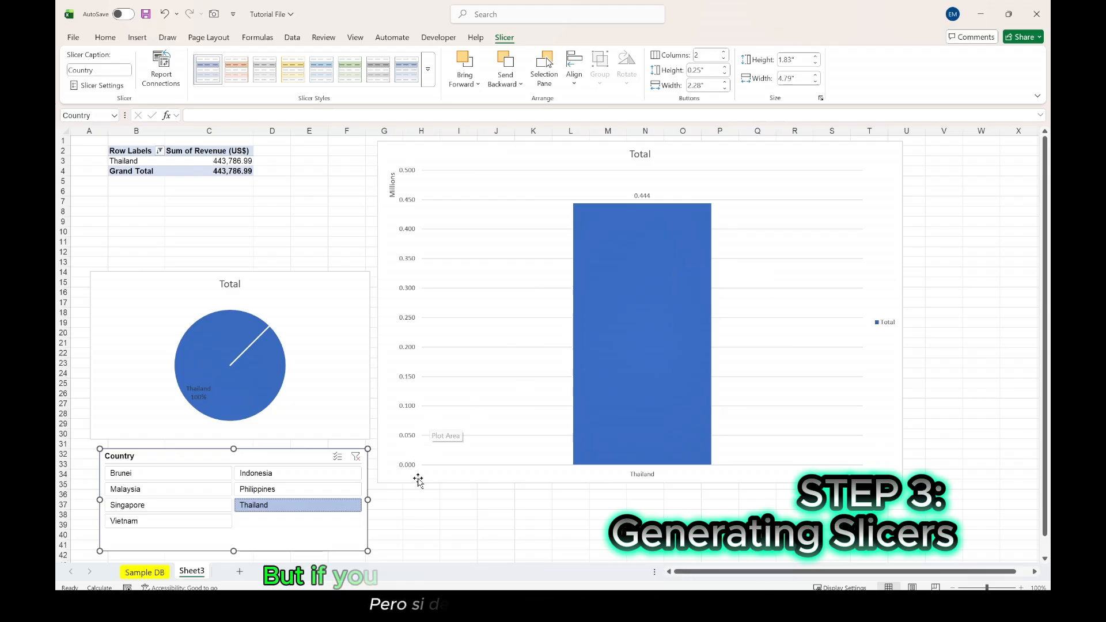
- Enable multi-select on the Country slicer and add Brunei, Indonesia and Philippines to the filter
left_click(338, 458)
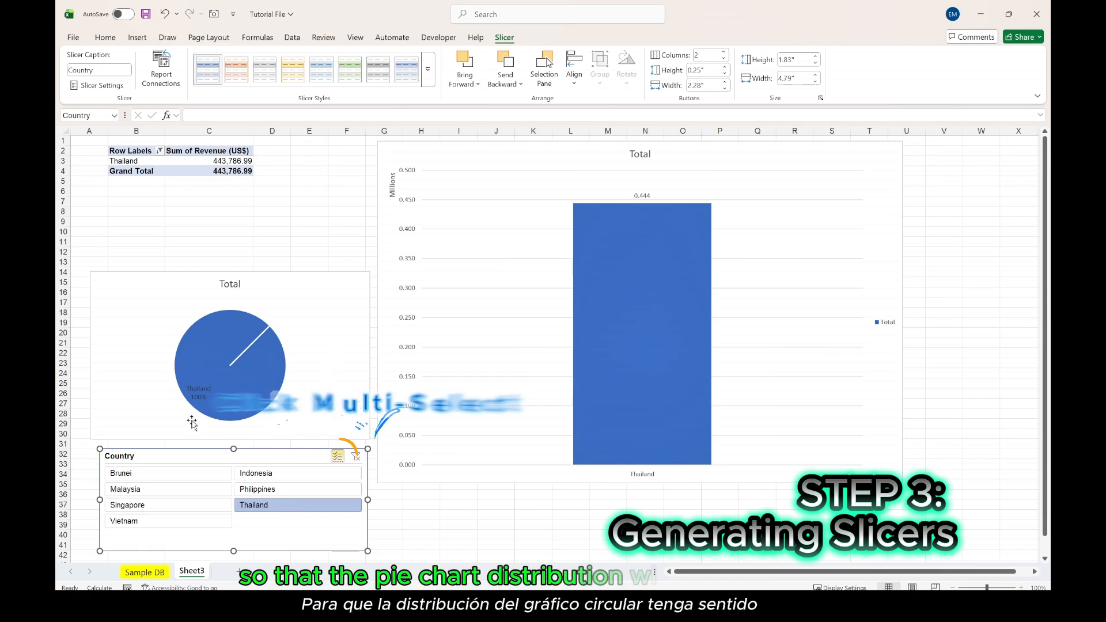
left_click(134, 479)
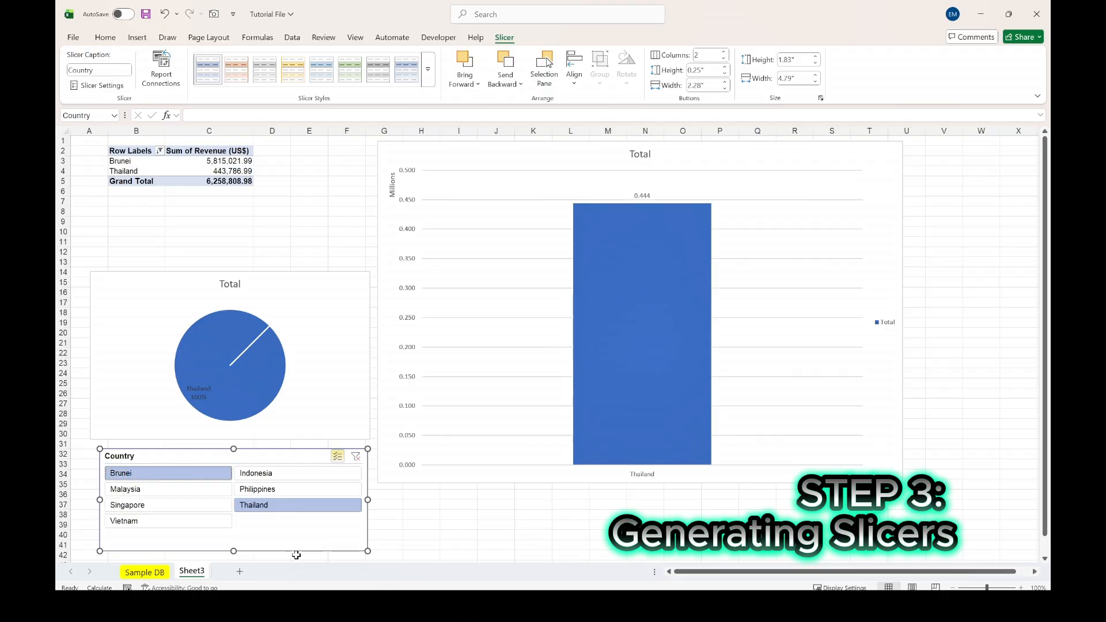
left_click(266, 475)
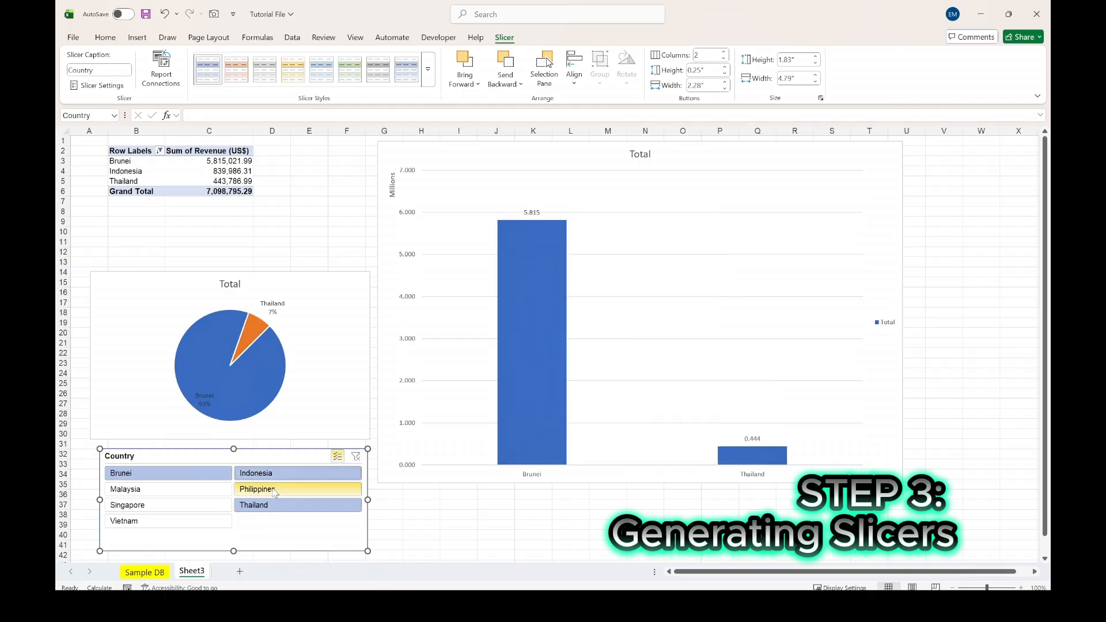
left_click(274, 491)
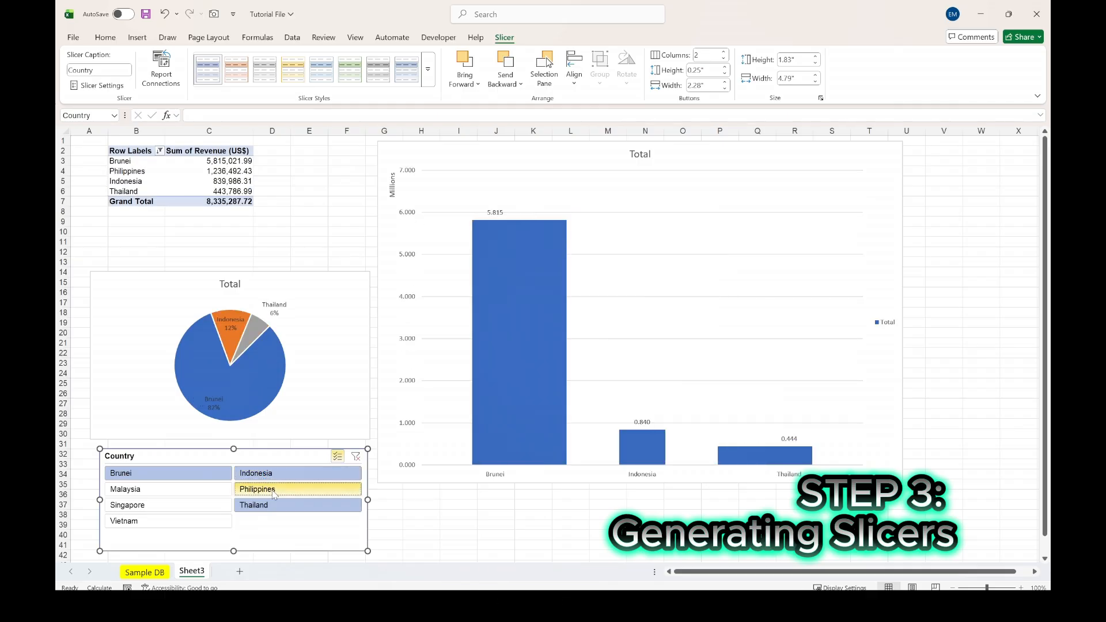
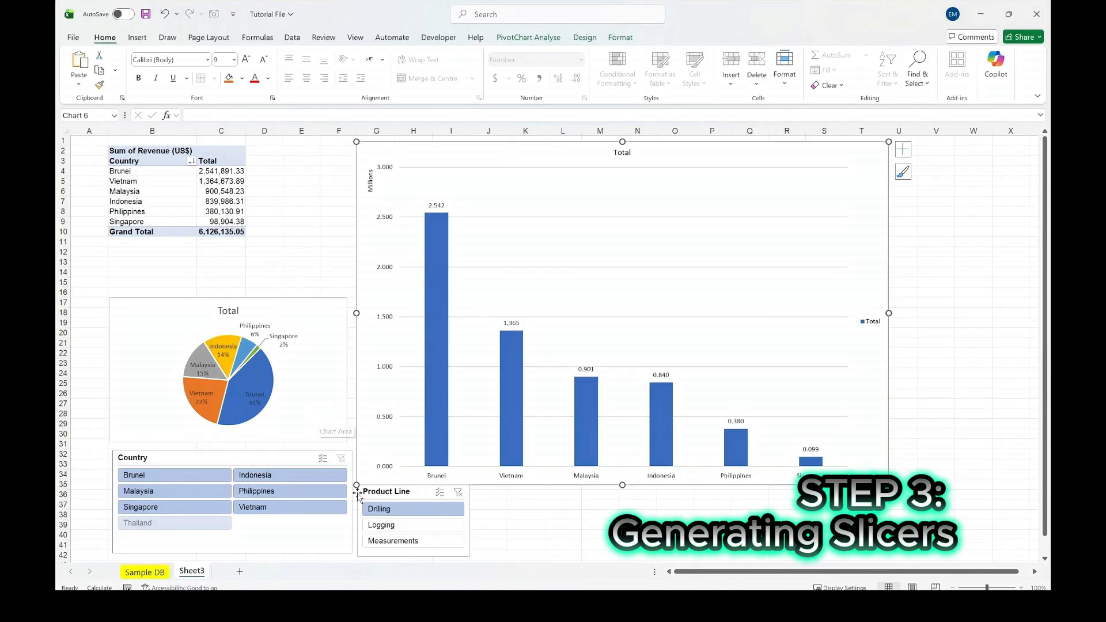
- Filter the PivotTable and charts to the Logging product line and to Brunei alone through the slicers
left_click(397, 526)
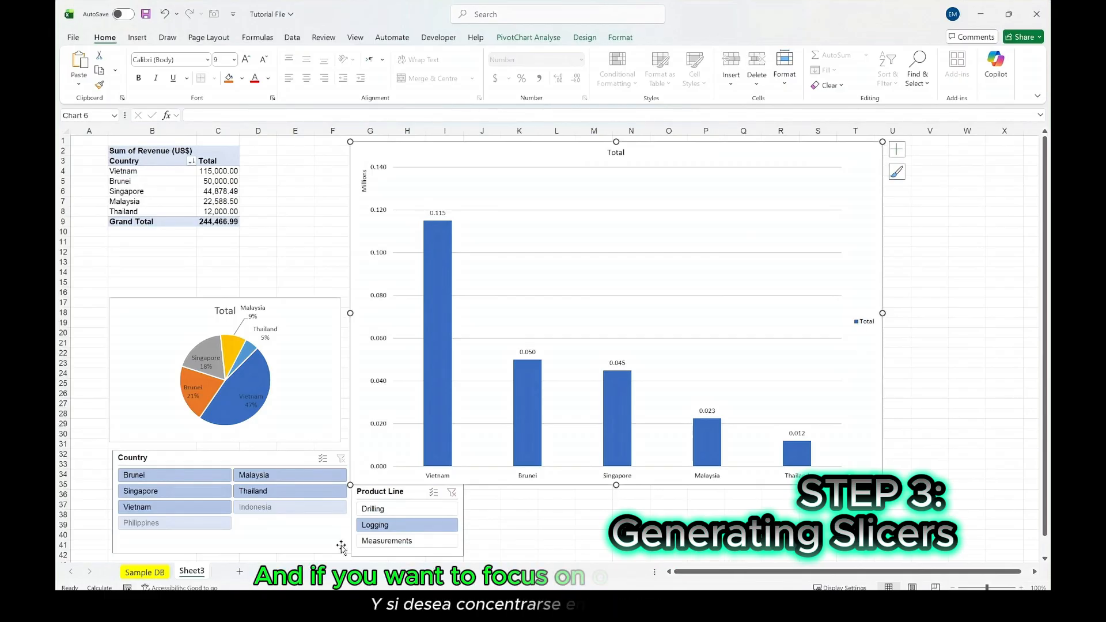
left_click(147, 479)
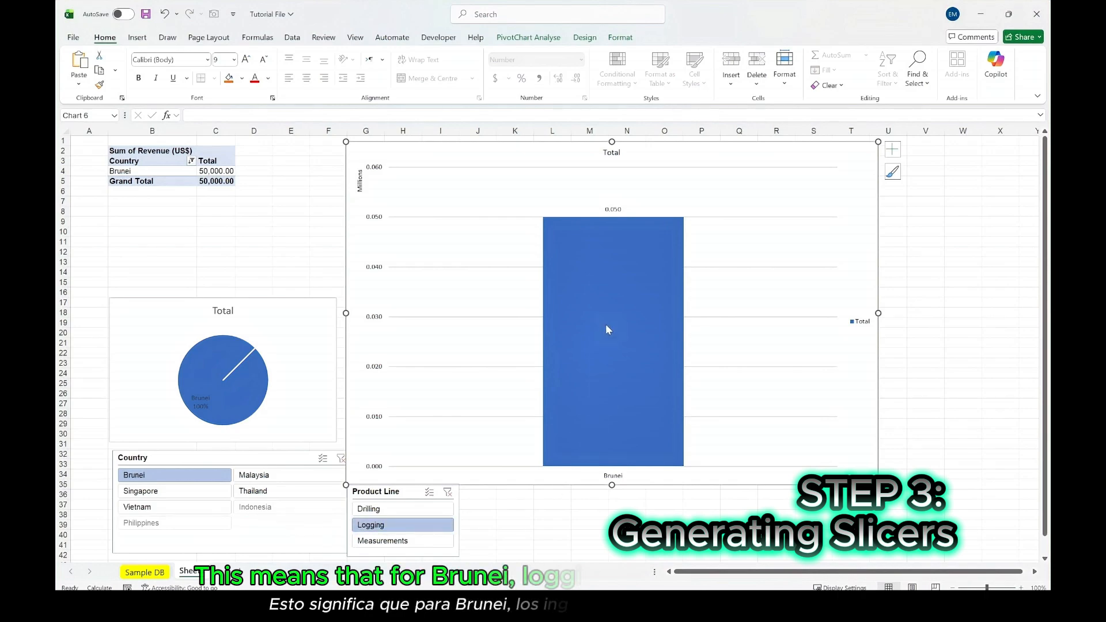
mouse_move(604, 269)
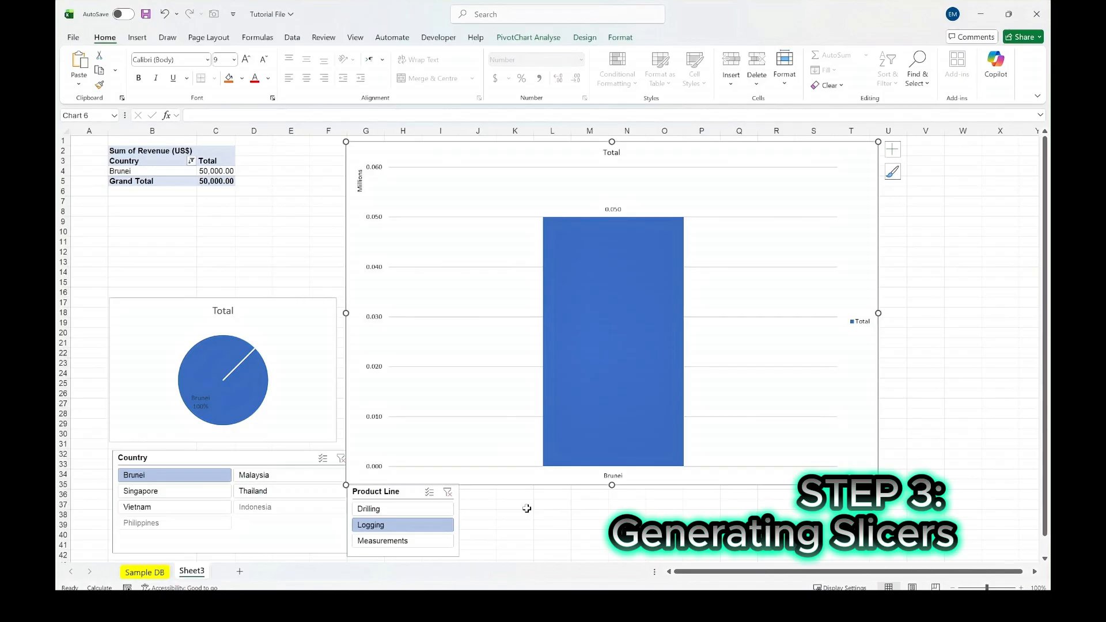
- Switch the Product Line slicer to Drilling and on to Measurements, and change the Country filter to Singapore
left_click(387, 511)
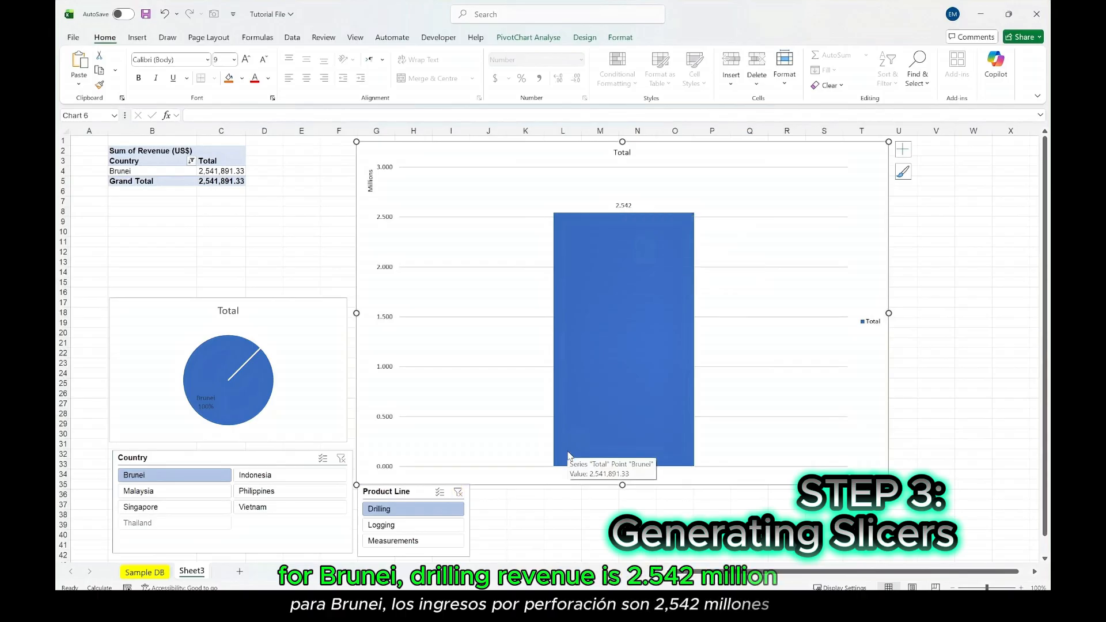
left_click(396, 544)
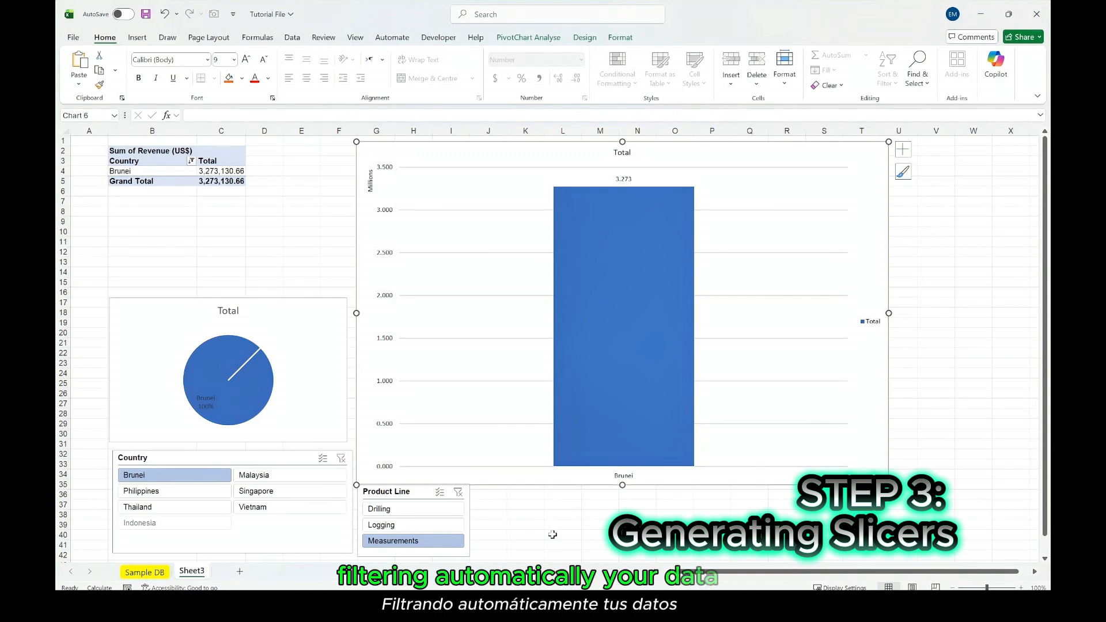
left_click(260, 496)
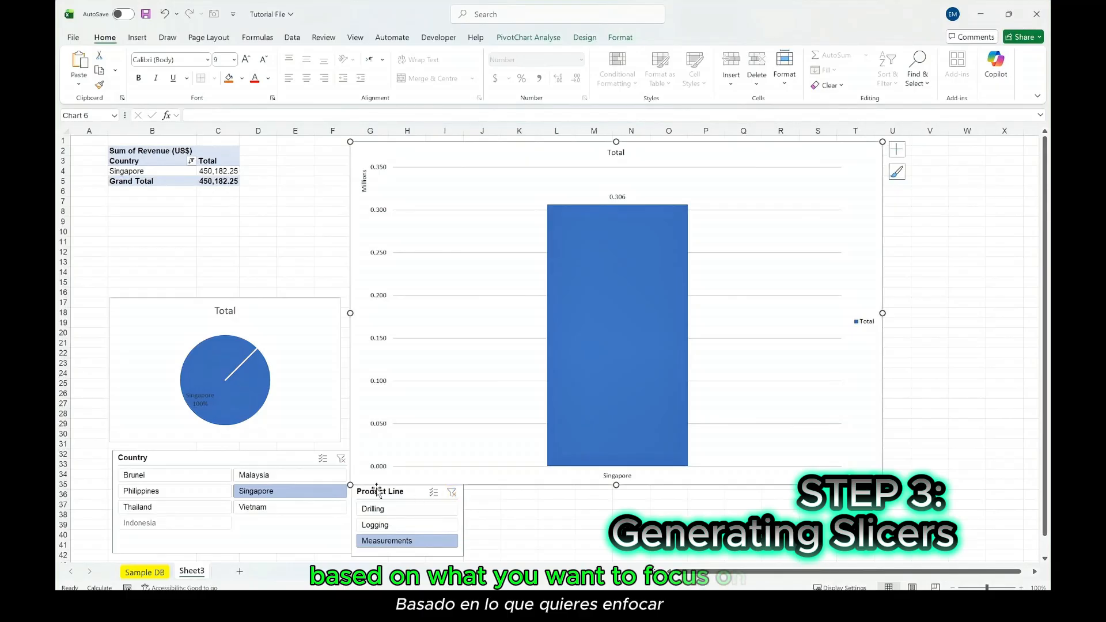
- Clear the filters of both the Product Line and Country slicers
left_click(452, 492)
left_click(341, 458)
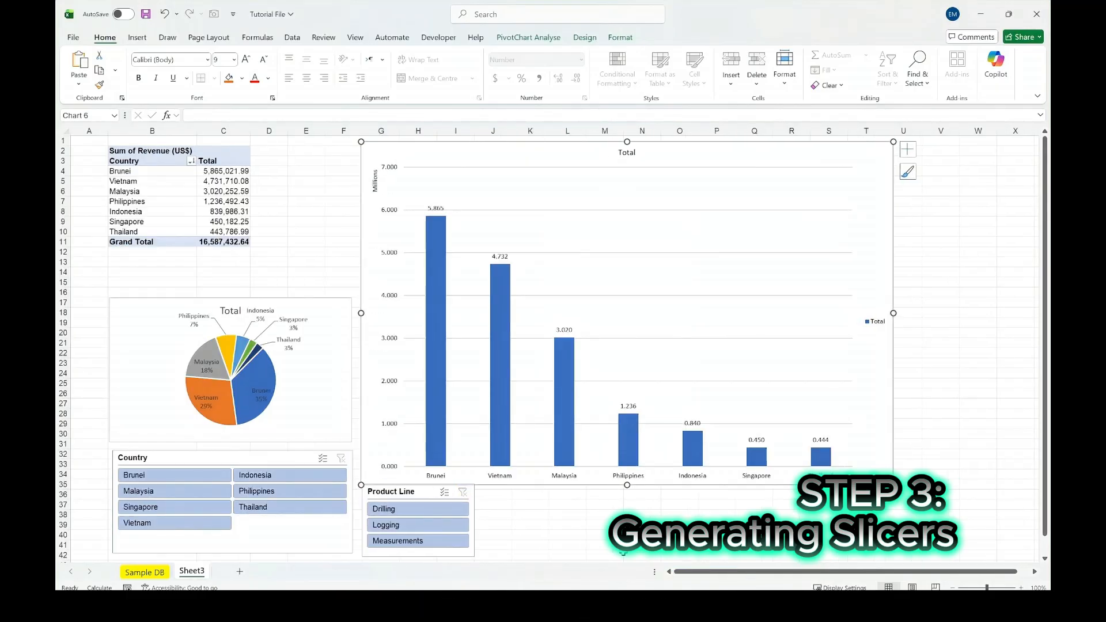
- Replace the column chart's title text with "Total Revenue"
left_click(638, 154)
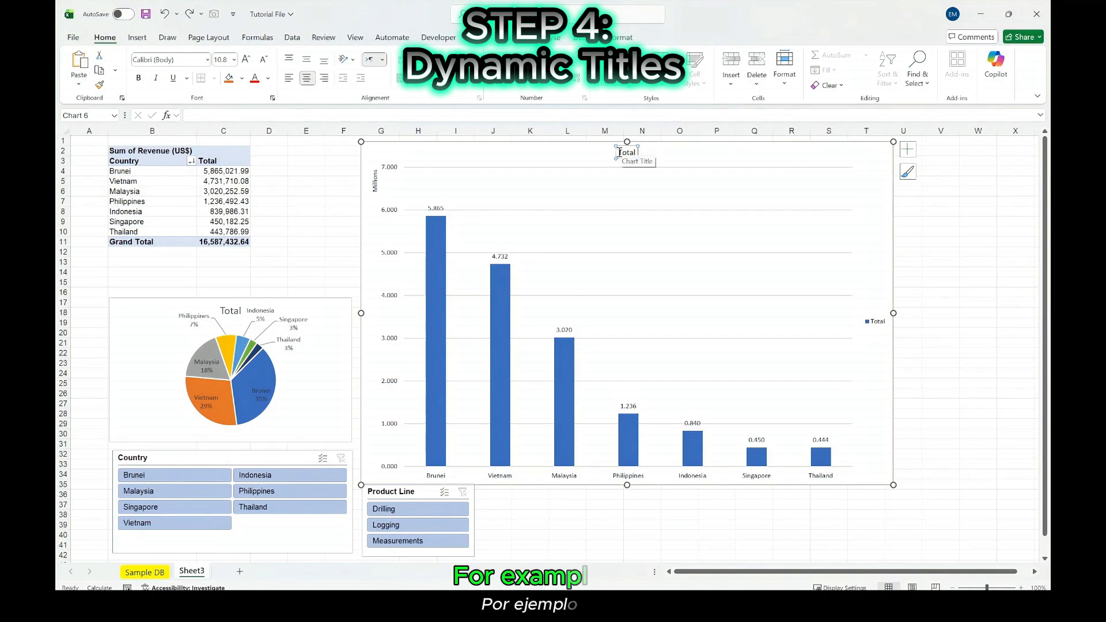
double_click(622, 152)
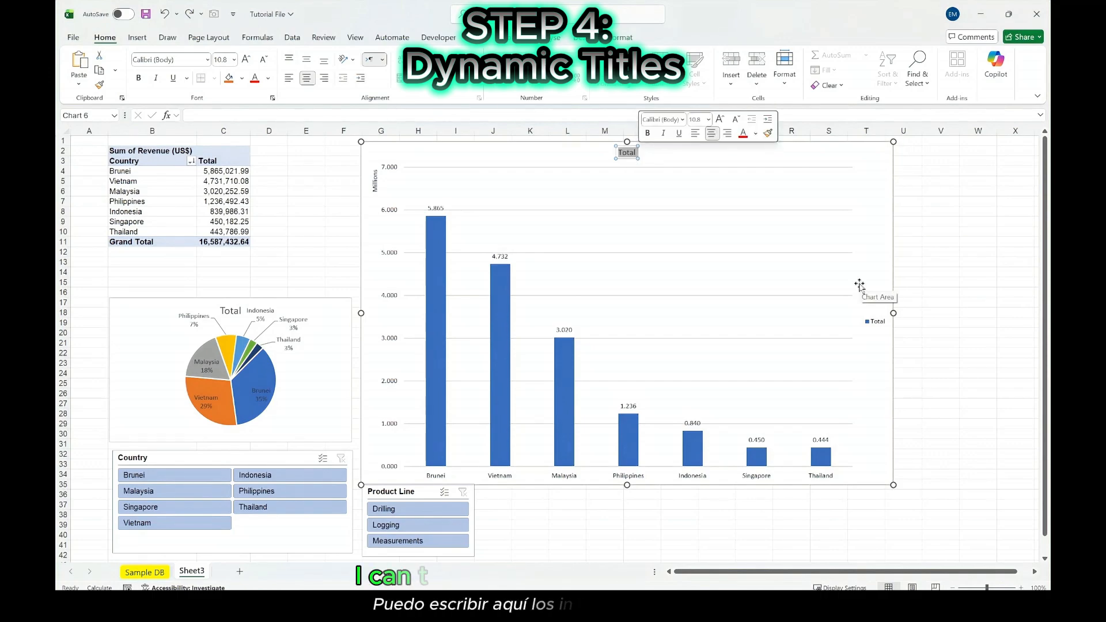
type("Total Revenue")
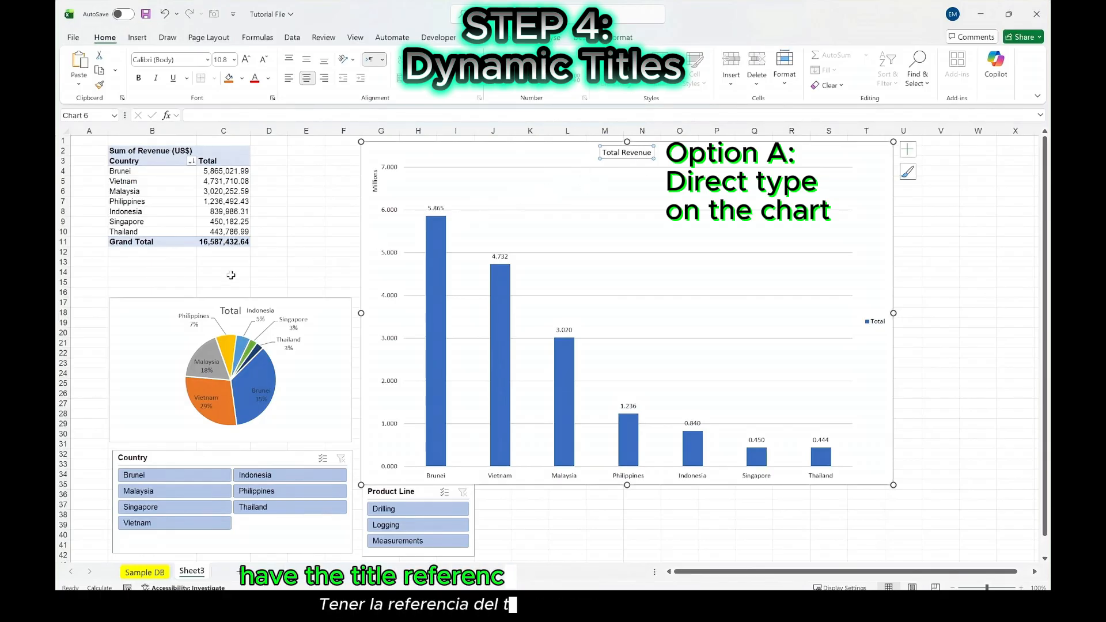
- Enter the text "Total Revenue =" in cell B14 below the PivotTable
left_click(153, 274)
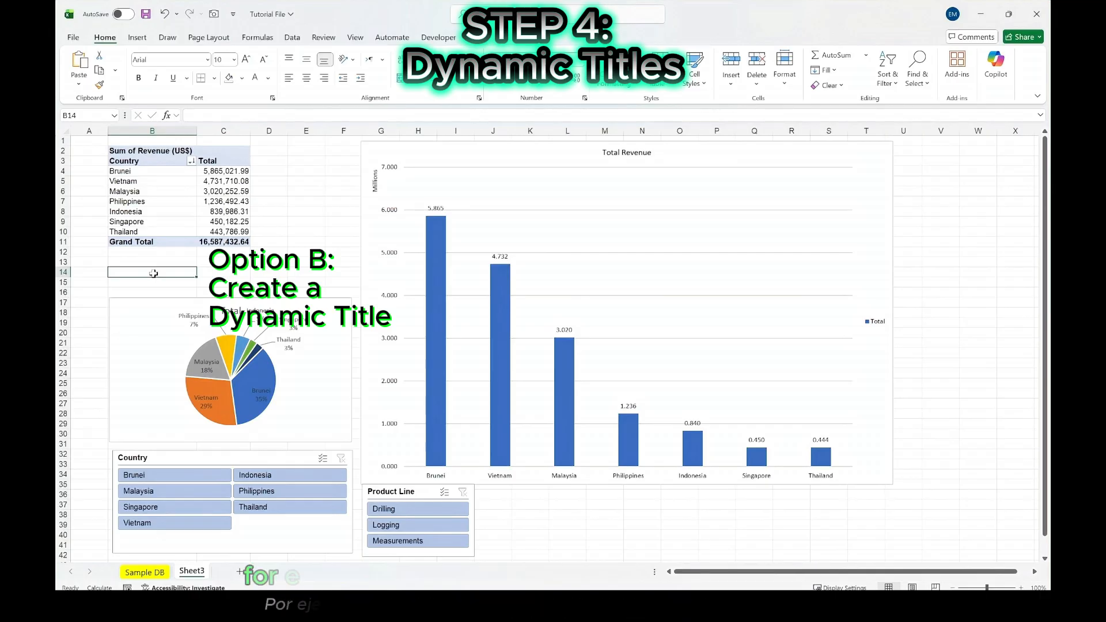
type("Total")
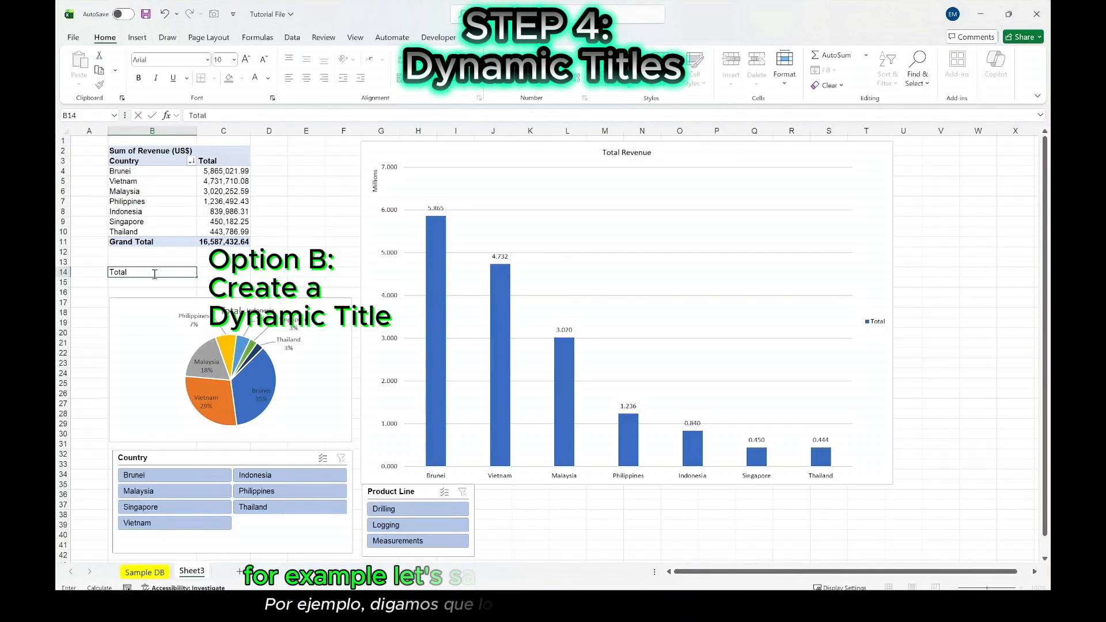
type(" Revenue")
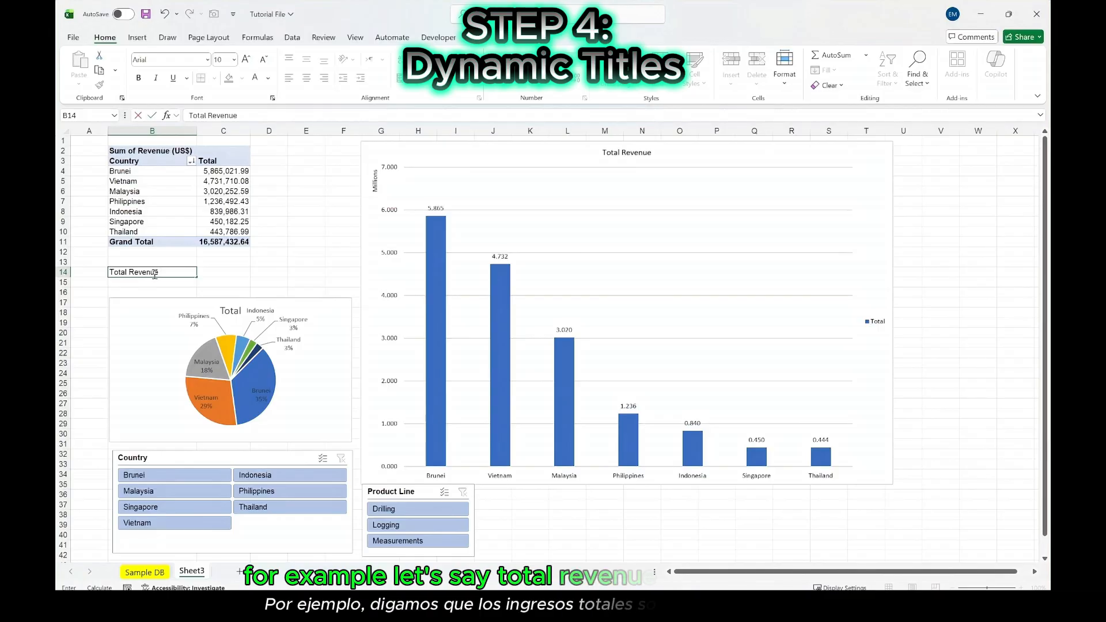
type(" =")
key("ctrl+Return")
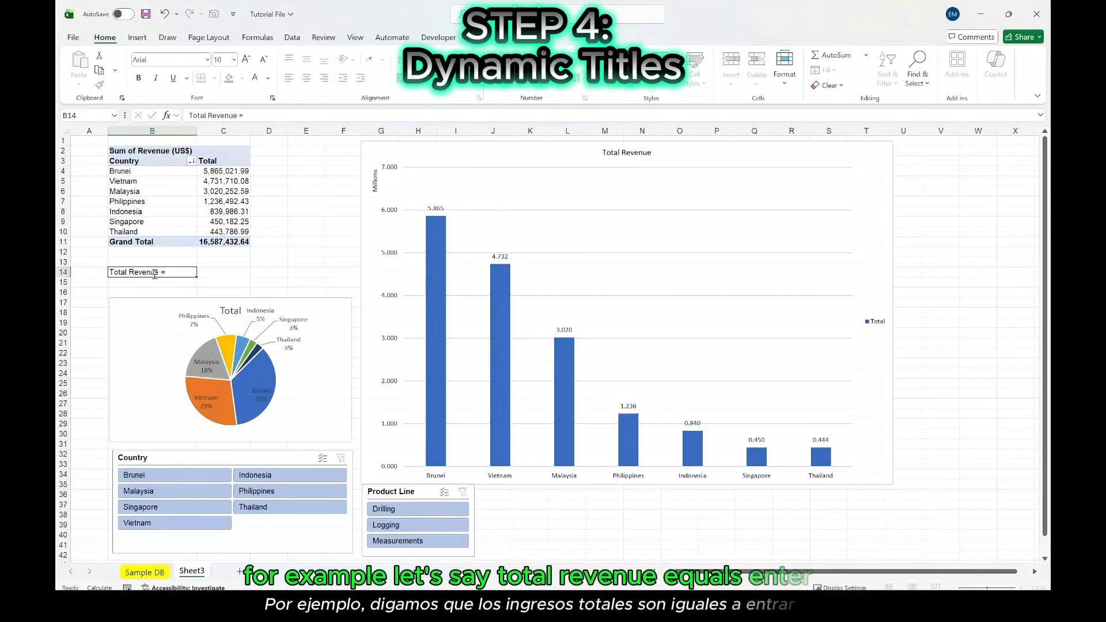
key("Return")
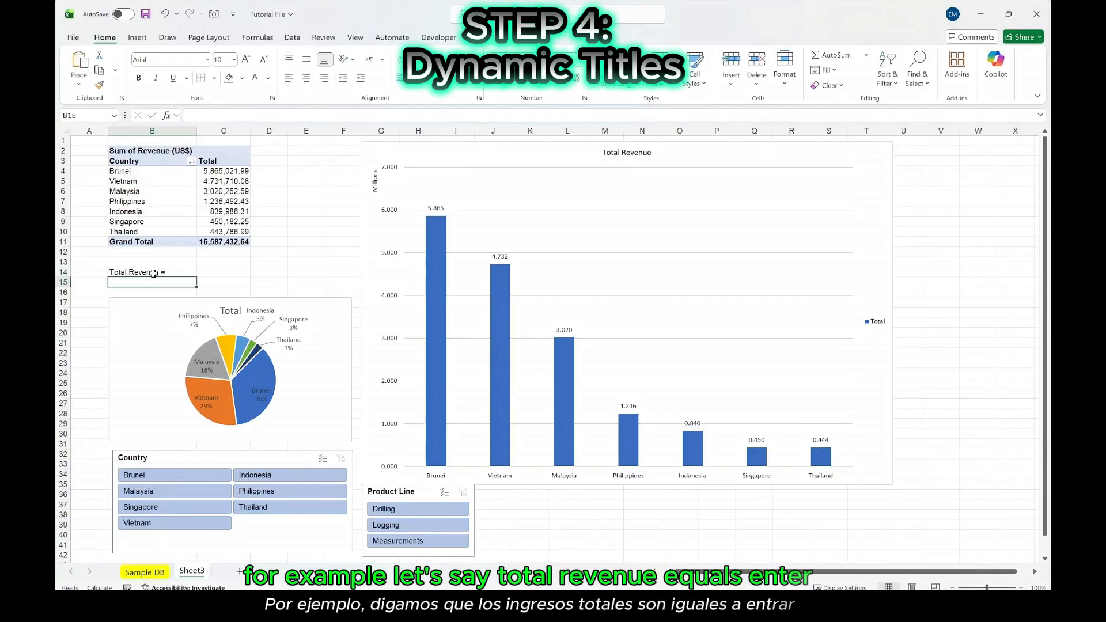
- Link the column chart's title to cell B14 with the formula =Sheet3!$B$14
left_click(615, 154)
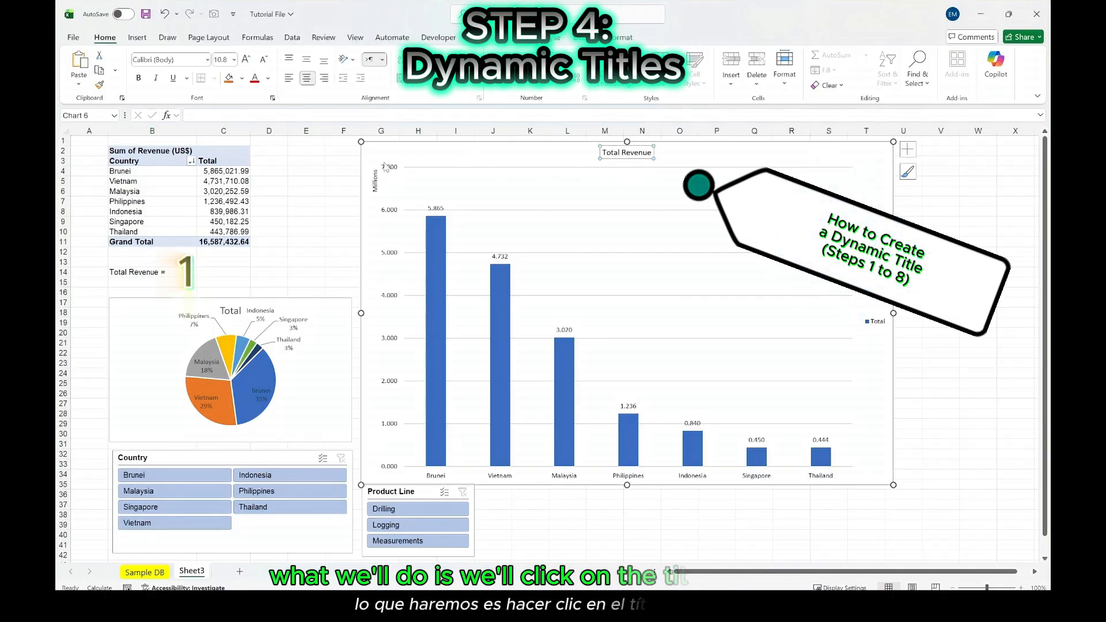
left_click(232, 113)
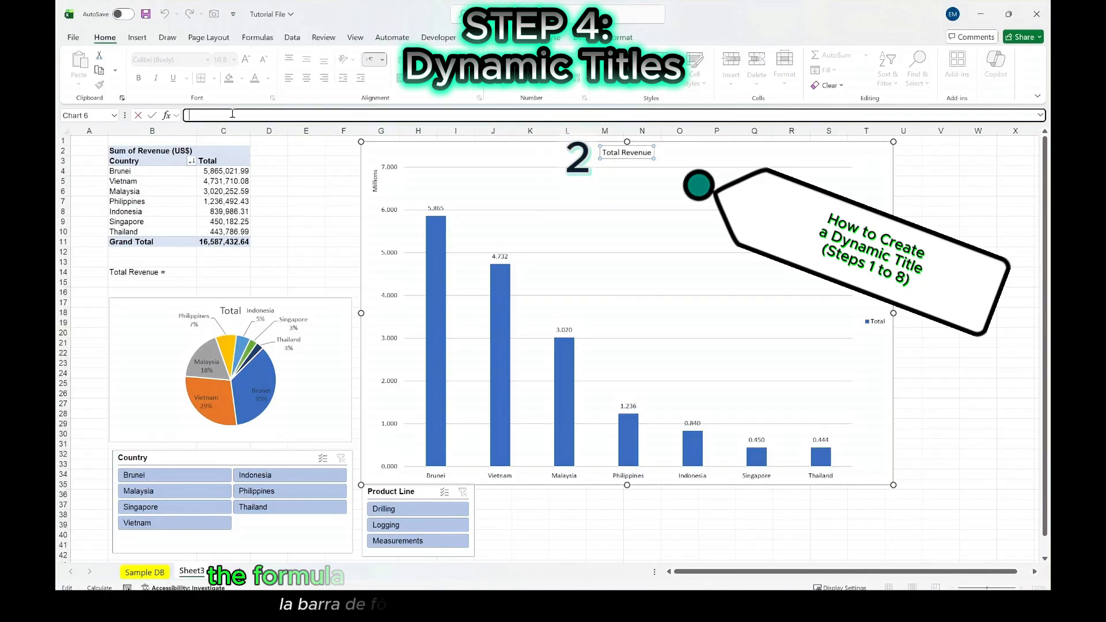
type("=")
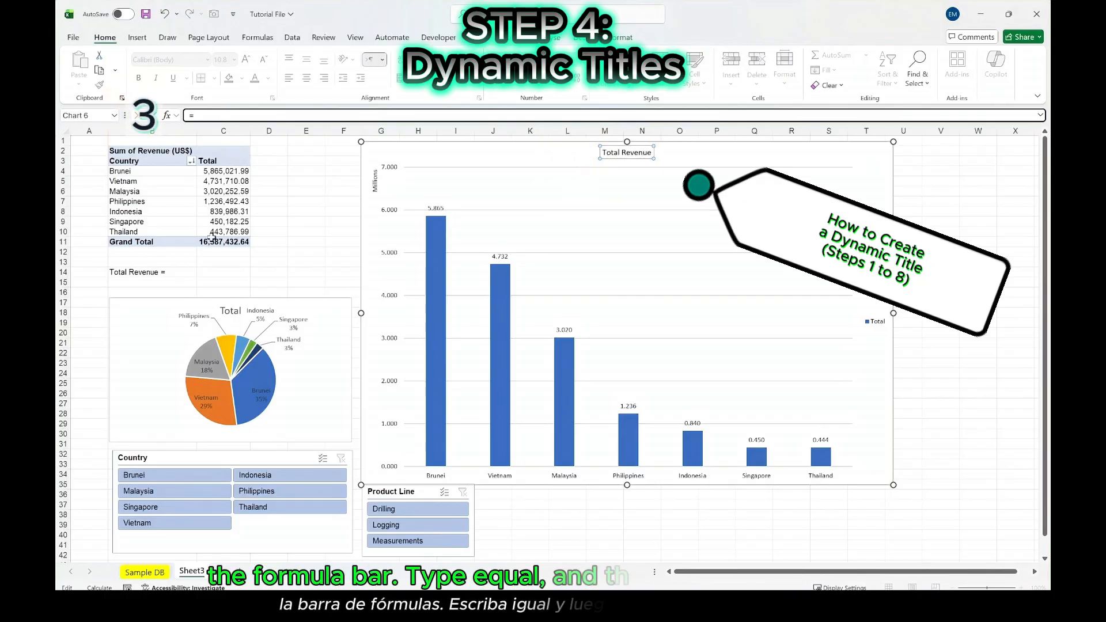
left_click(126, 273)
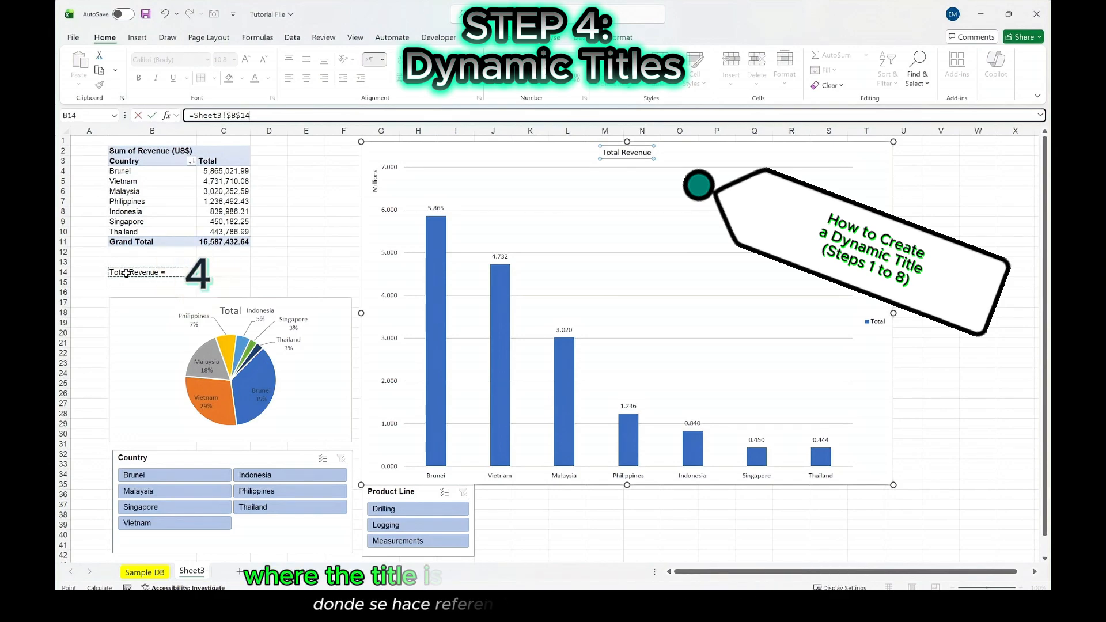
key("Return")
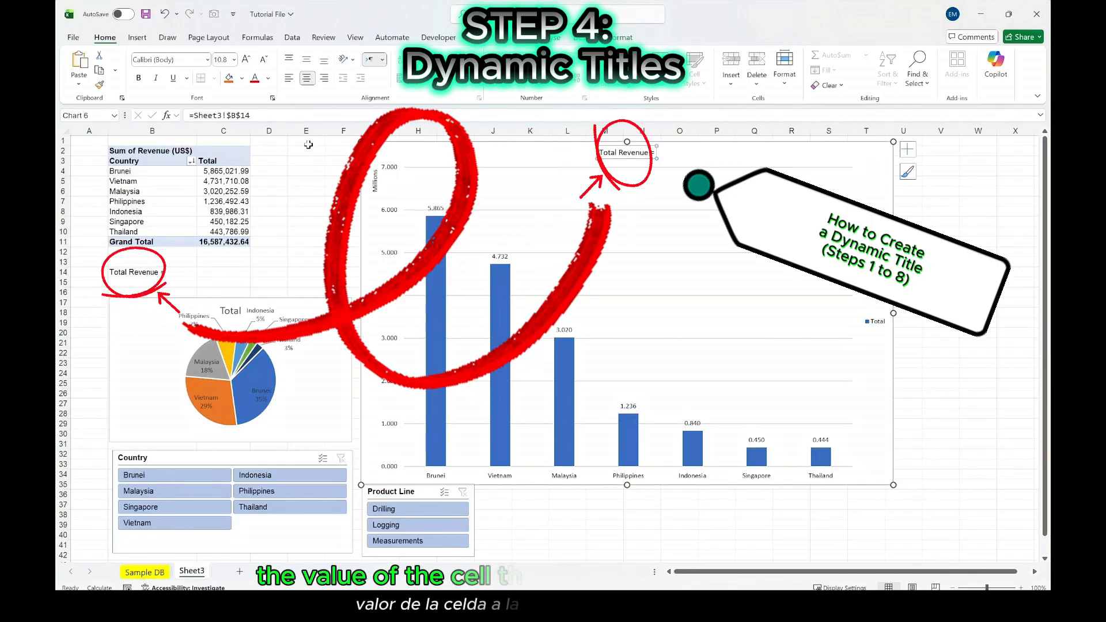
- Enlarge the column chart's title to font size 20 and make it bold
left_click(247, 60)
left_click(246, 60)
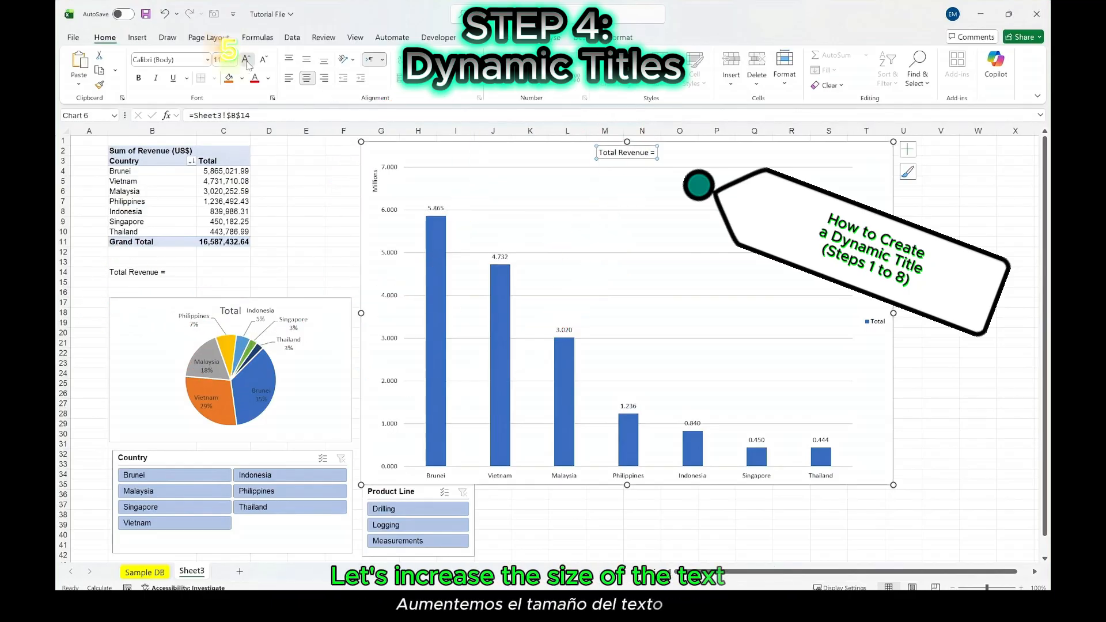
left_click(247, 60)
left_click(246, 60)
left_click(246, 60)
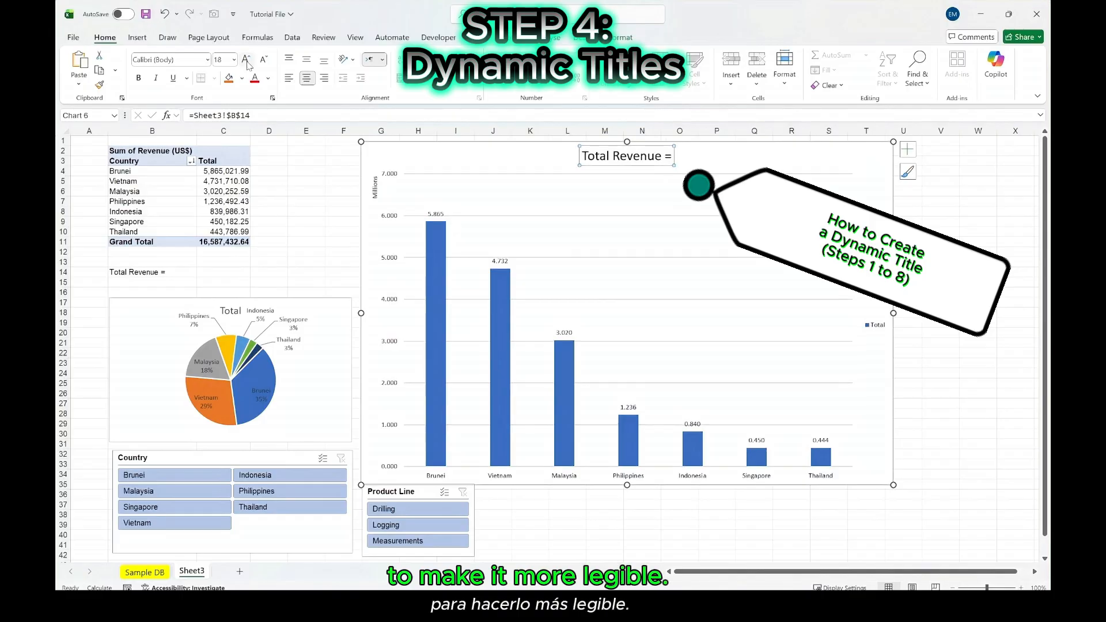
left_click(247, 60)
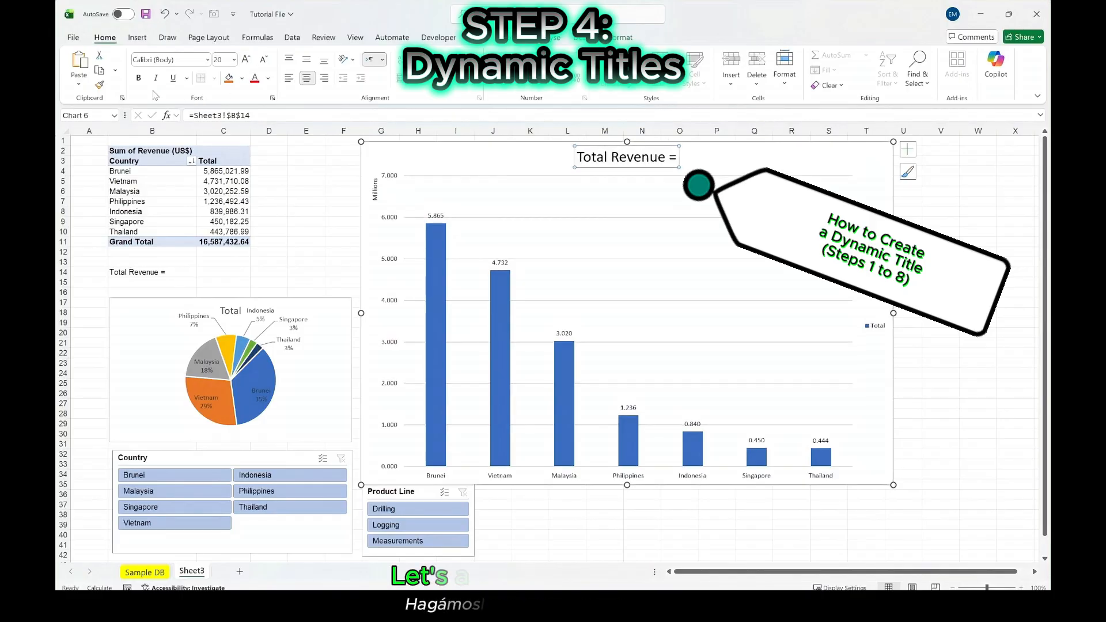
left_click(138, 78)
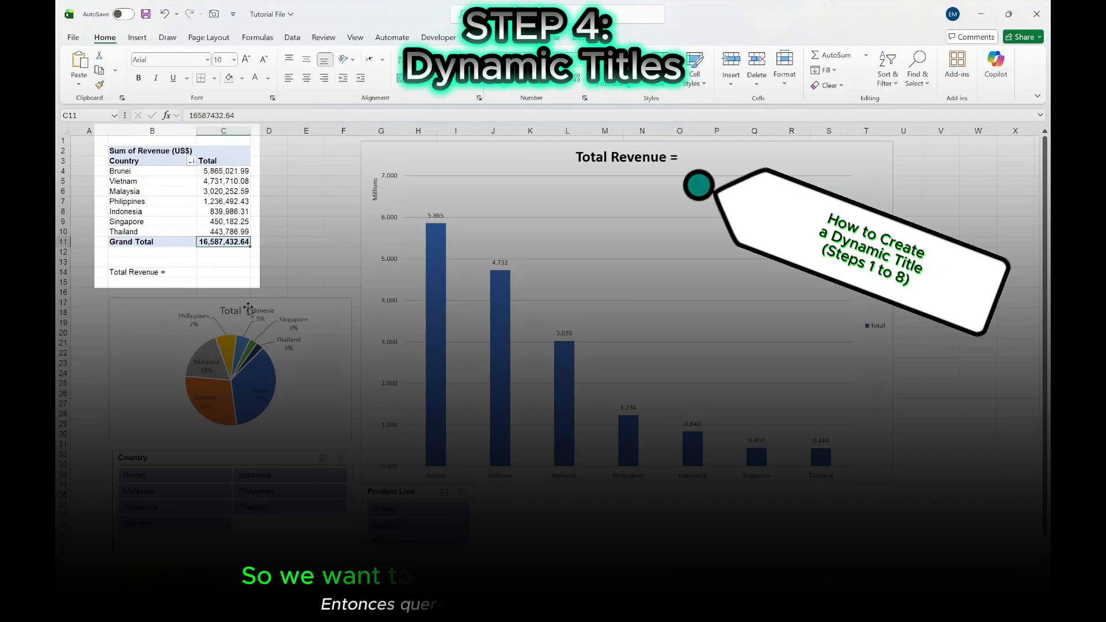
- Filter the PivotTable and charts to the Drilling product line with the Product Line slicer
left_click(120, 274)
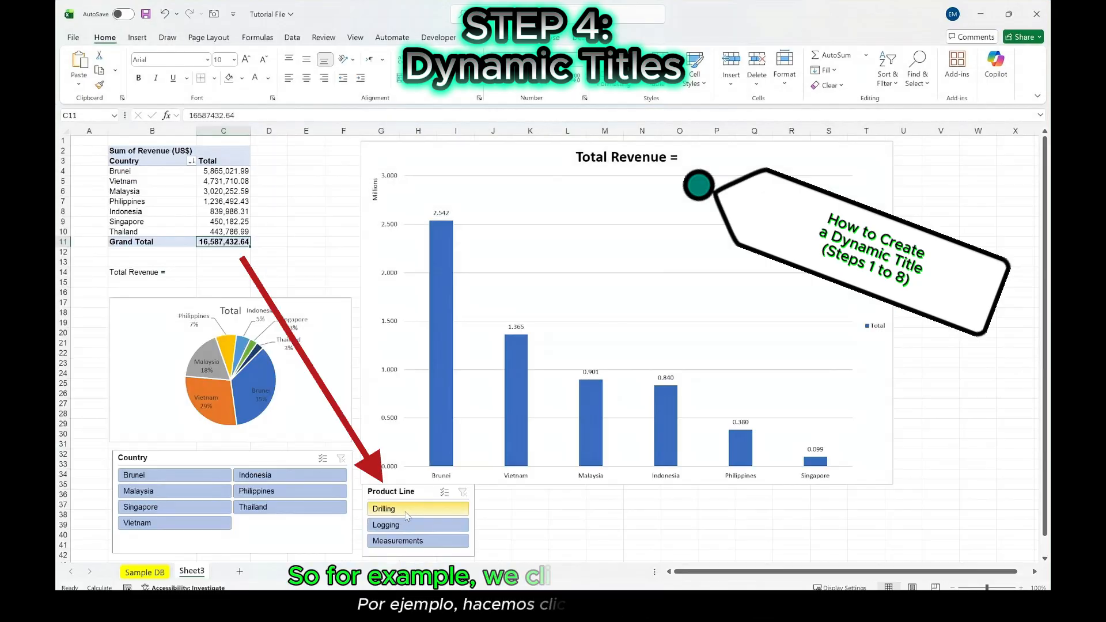
left_click(406, 513)
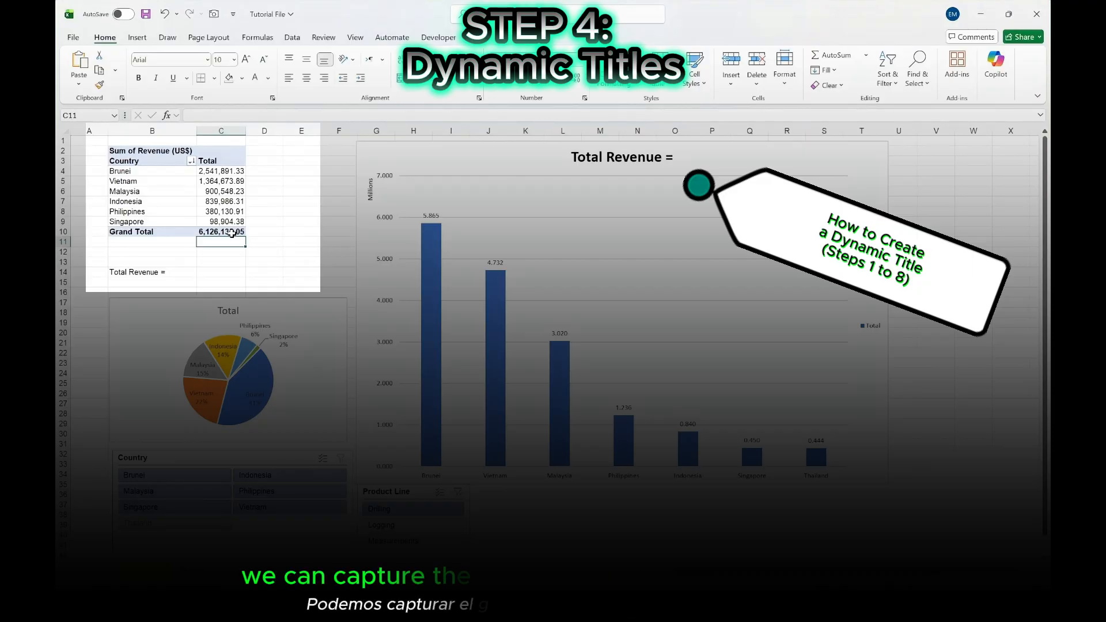
mouse_move(232, 233)
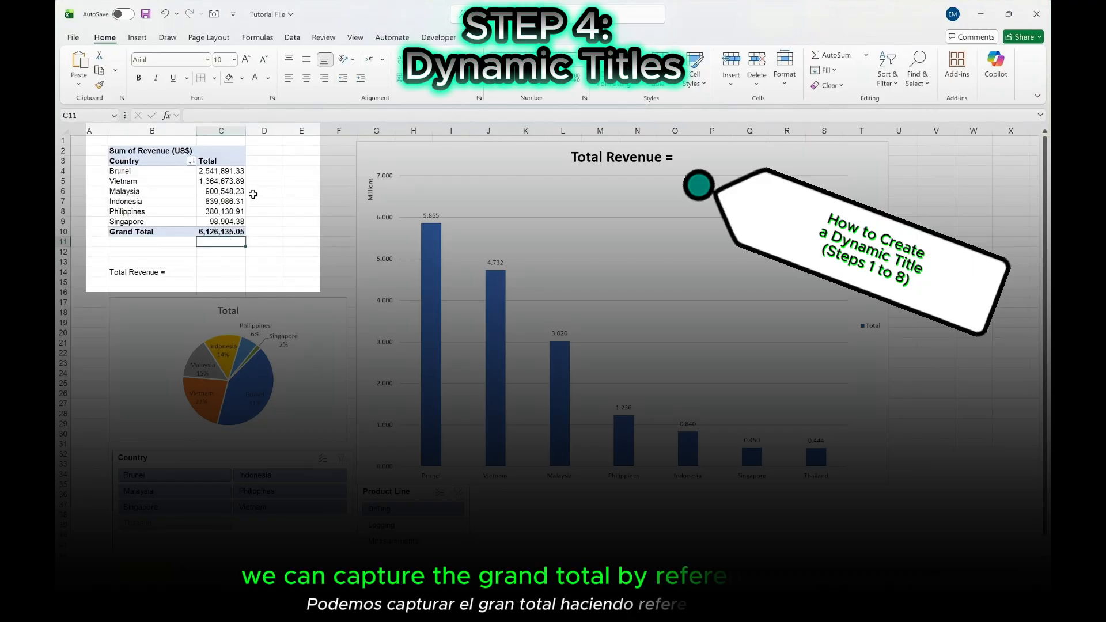
- Reference the PivotTable's grand total in cell C1 with the formula =GETPIVOTDATA("Revenue (US$)",$B$2)
left_click(219, 140)
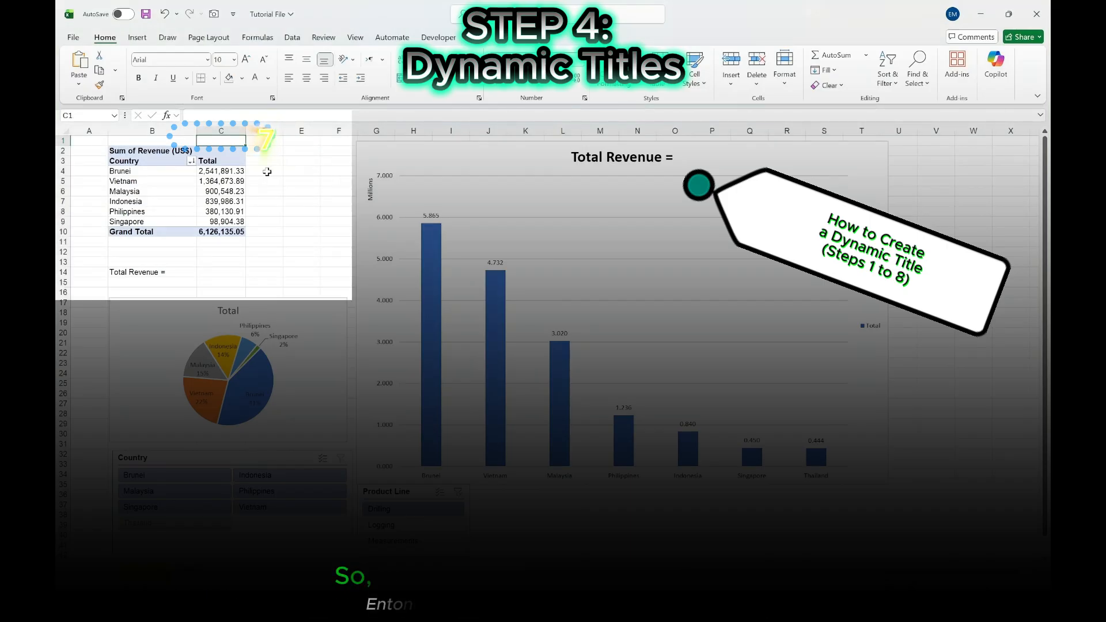
type("=")
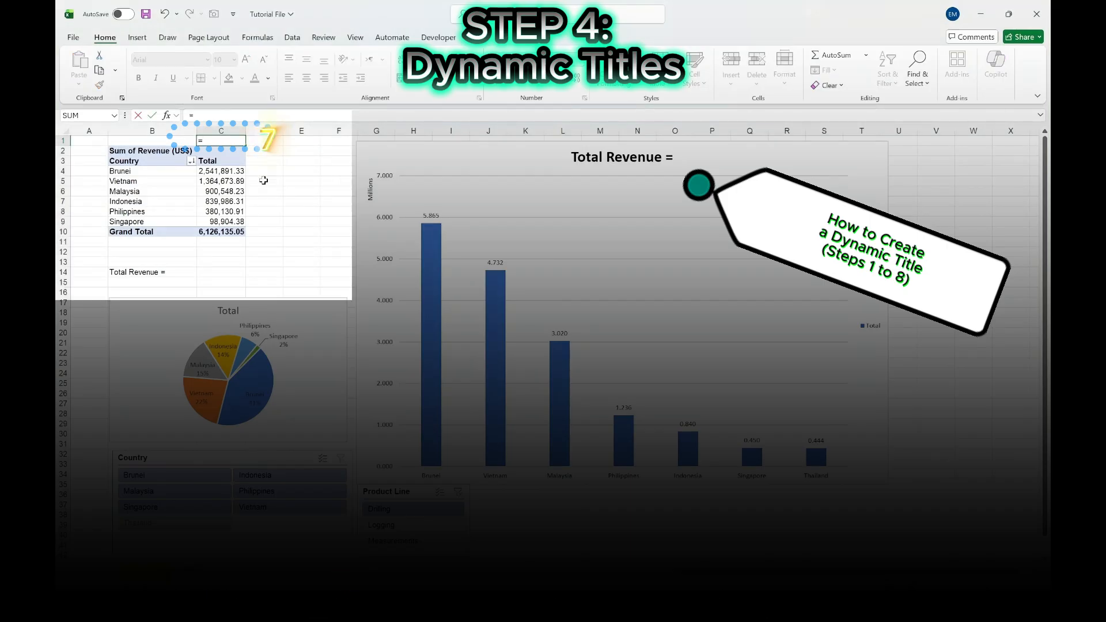
left_click(212, 232)
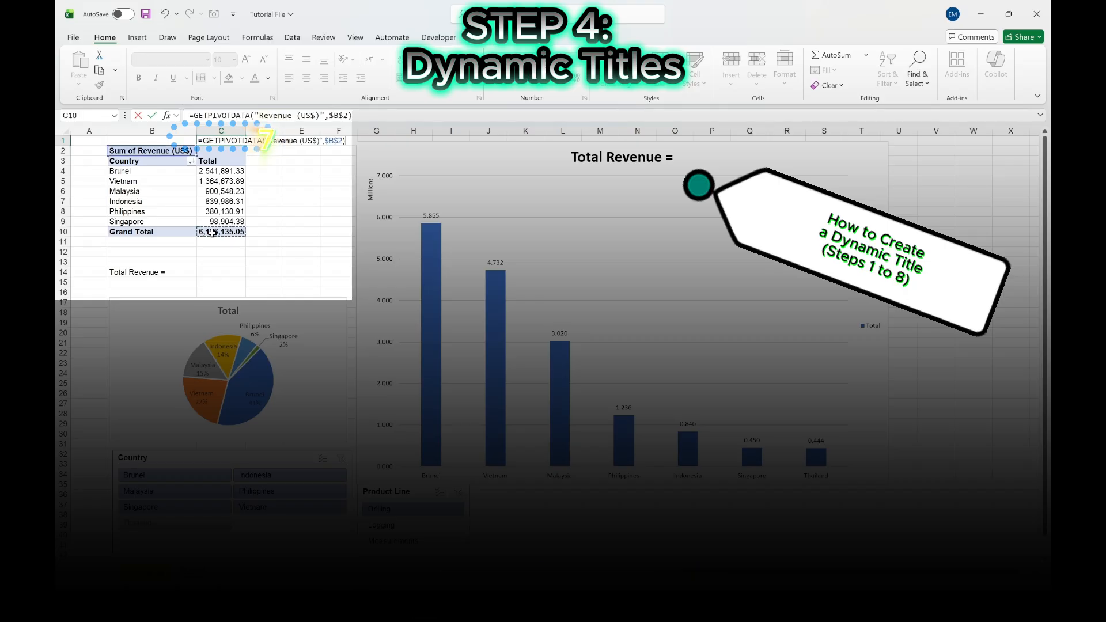
key("Return")
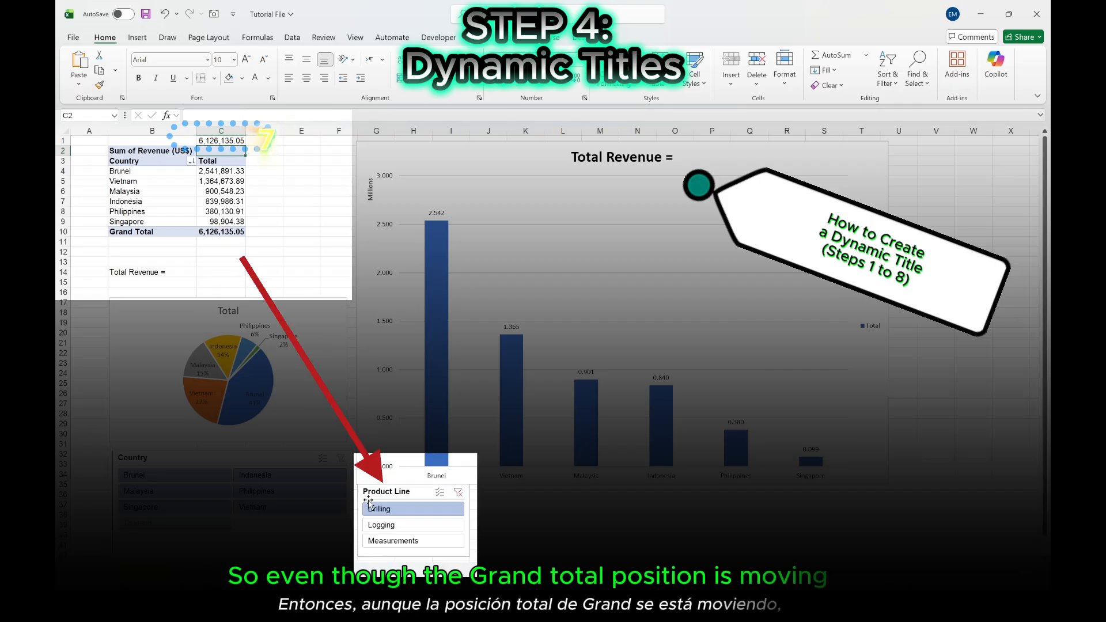
- Test the grand total reference in C1 by filtering the Product Line slicer to Logging and switching it to Measurements
left_click(385, 525)
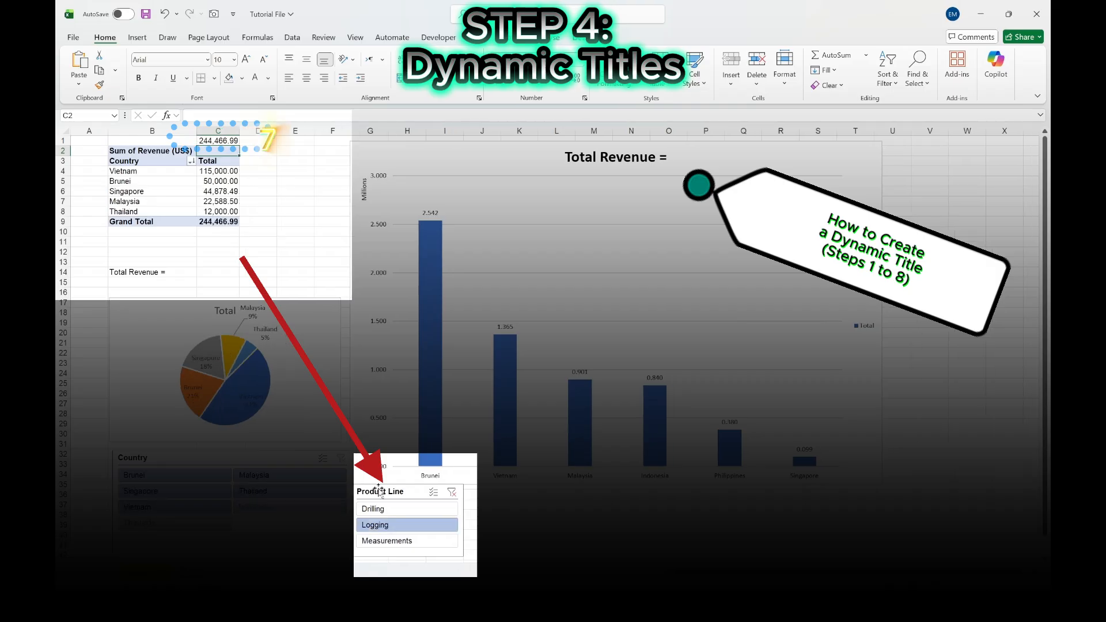
left_click(211, 141)
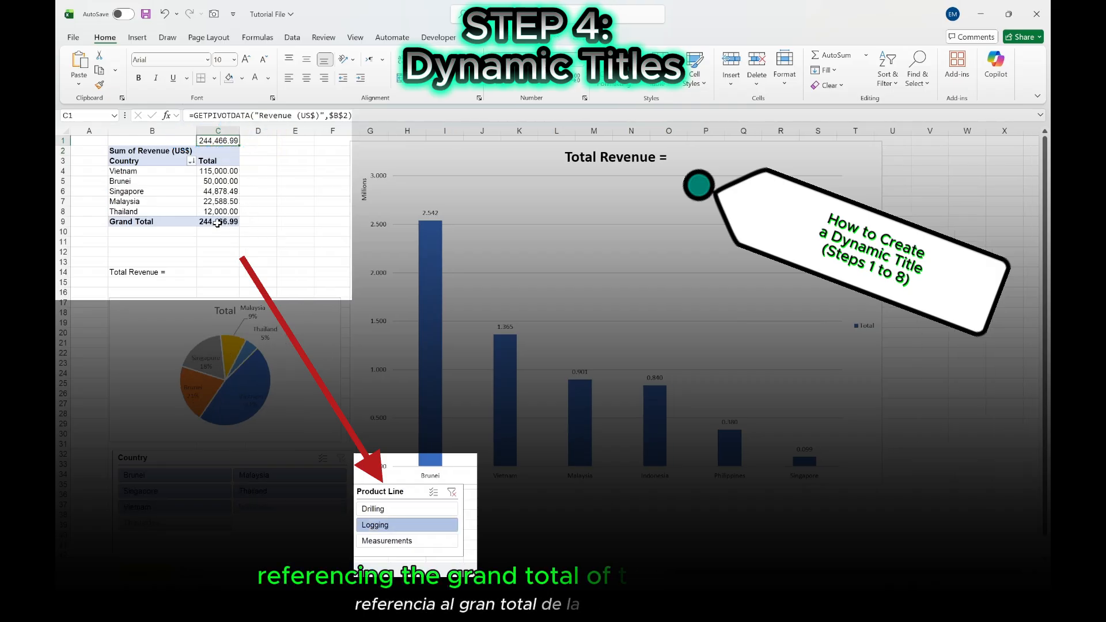
mouse_move(217, 224)
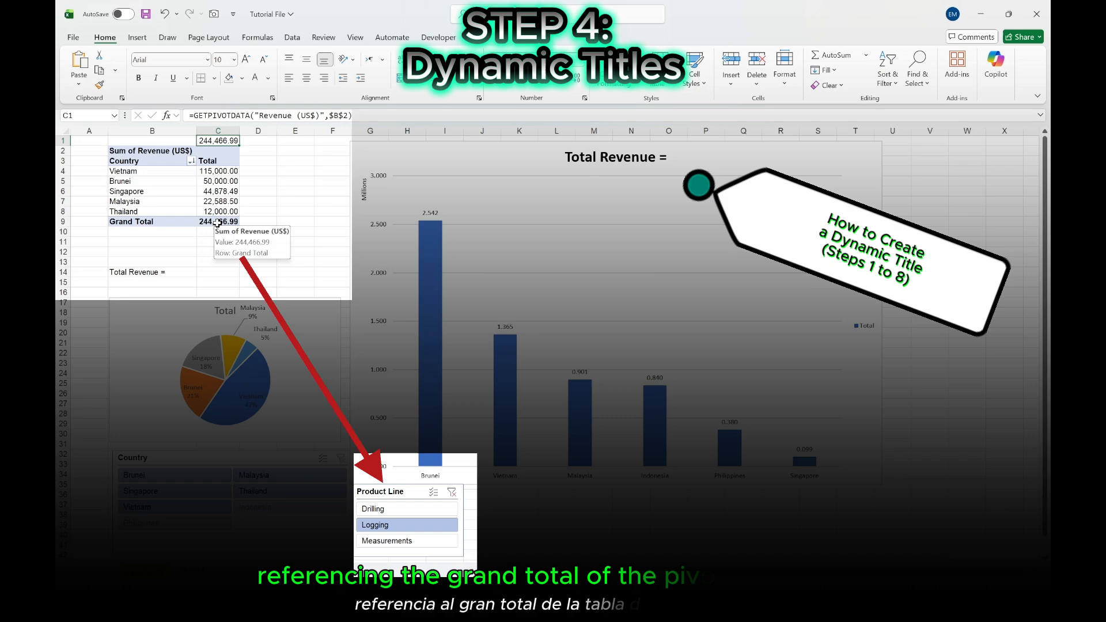
left_click(384, 541)
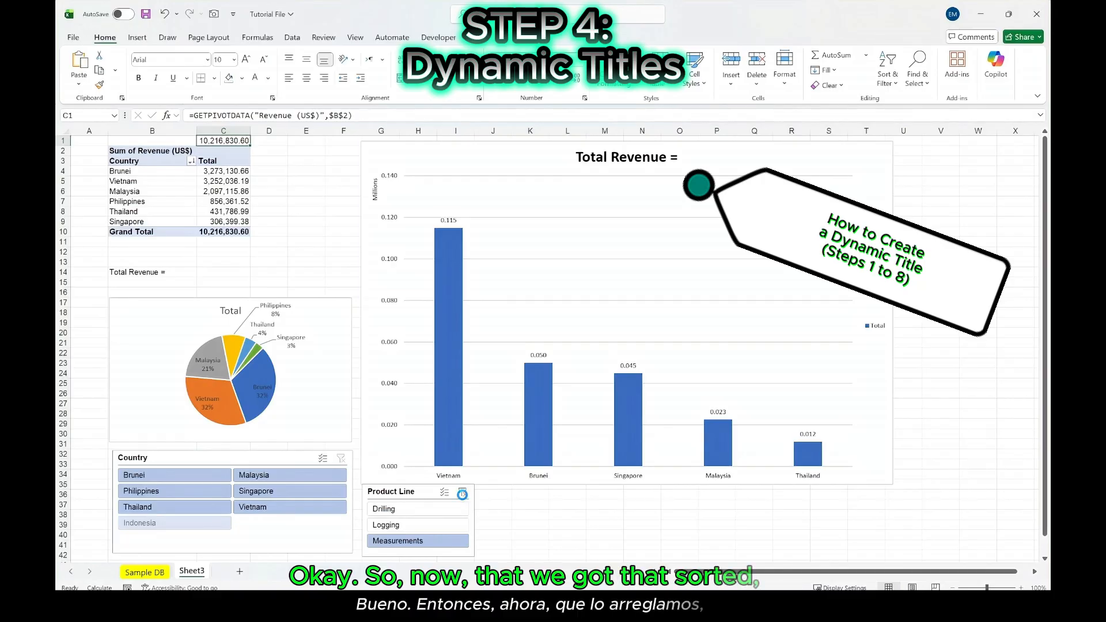
- Clear the Product Line filter and turn the label in B14 into a formula beginning with ="Total Revenue = " &
left_click(462, 493)
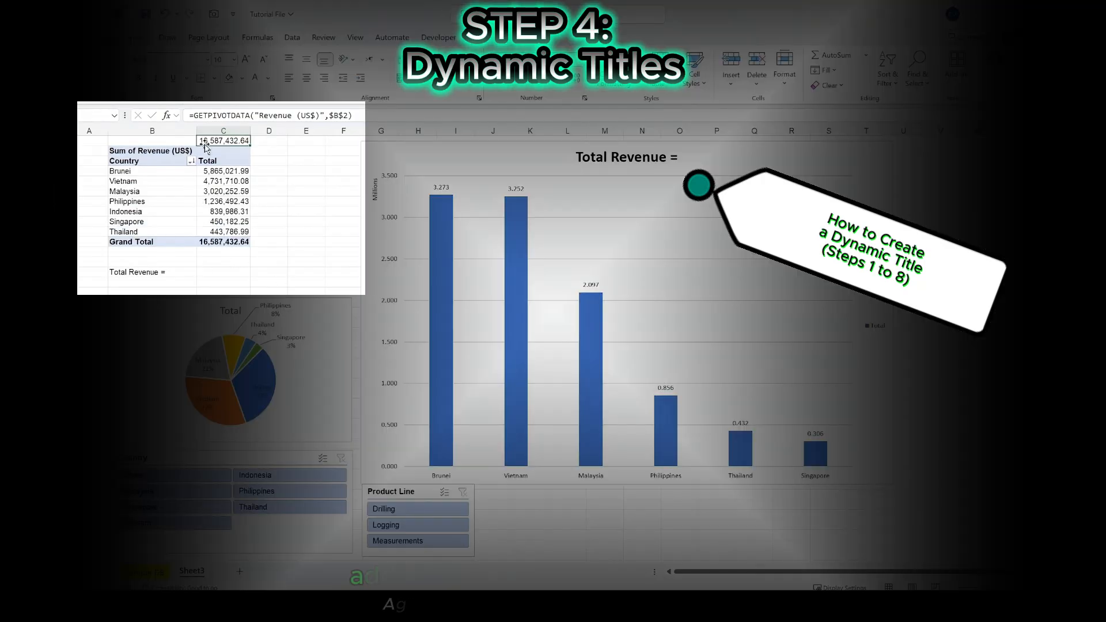
left_click(132, 271)
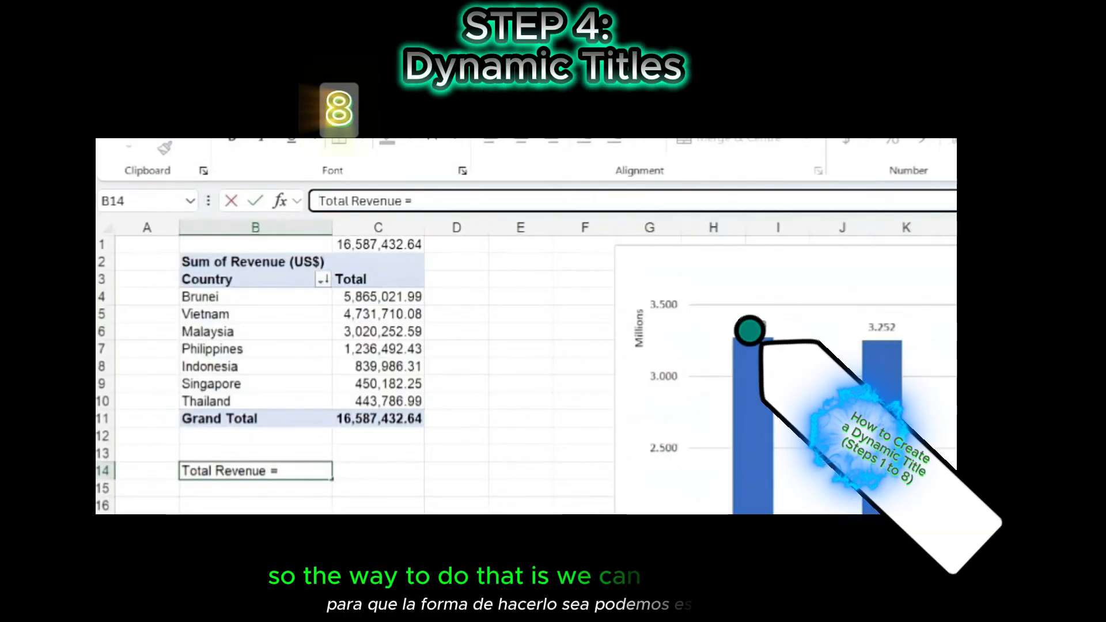
type("=")
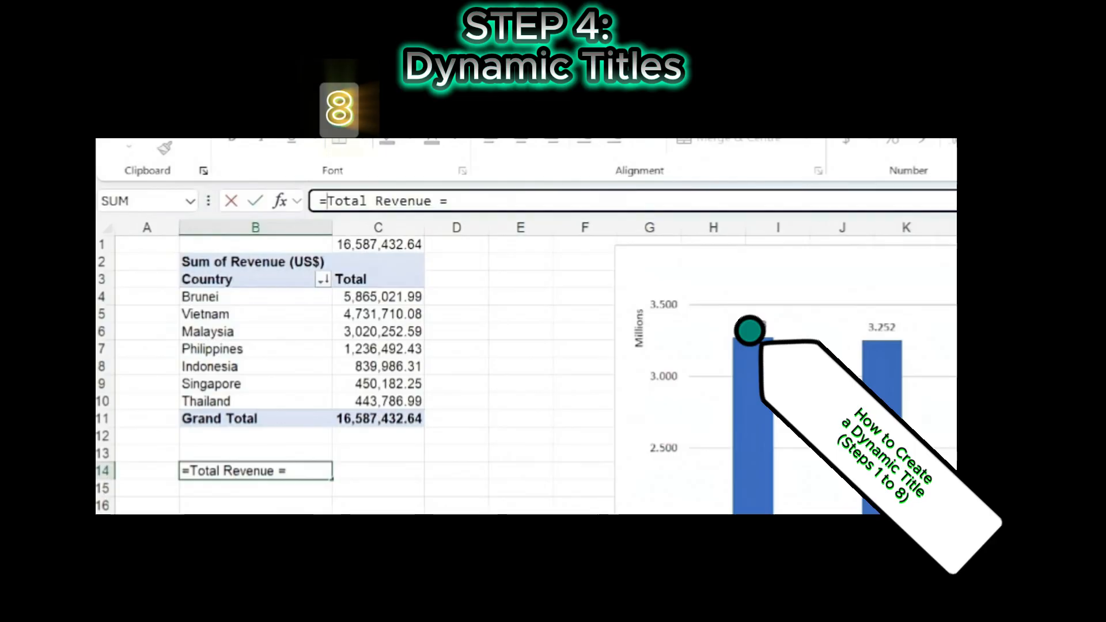
type("\"")
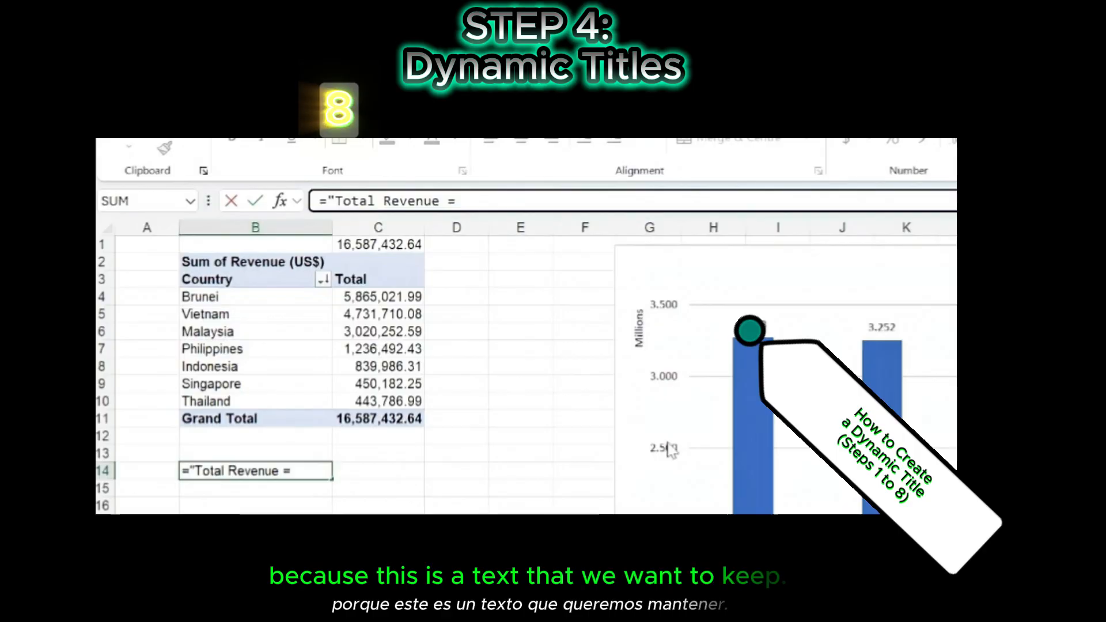
left_click(487, 204)
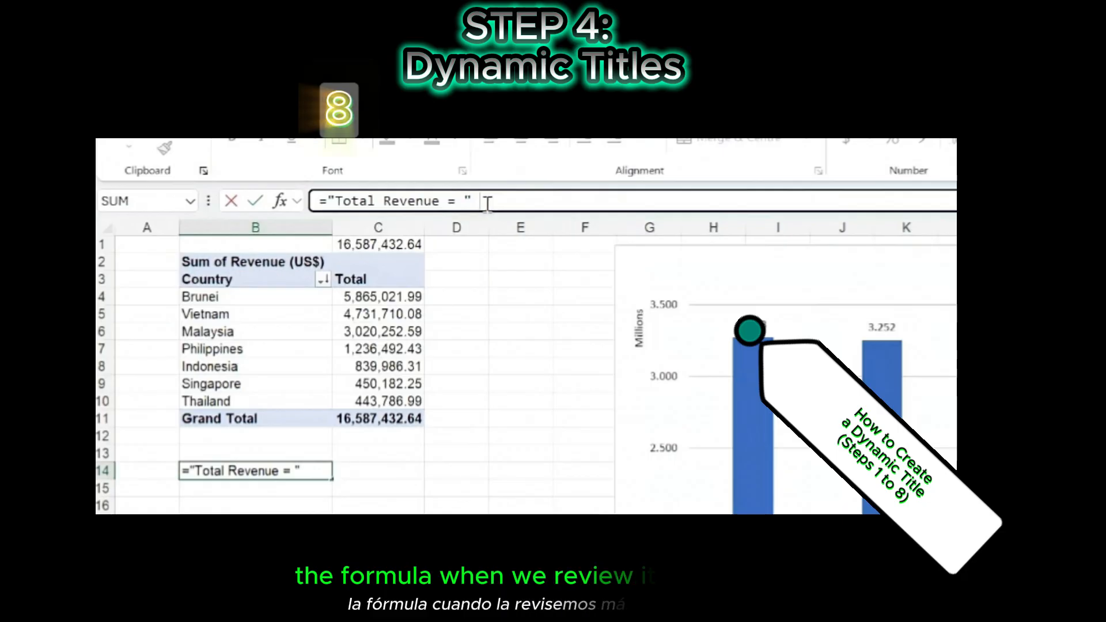
type("&")
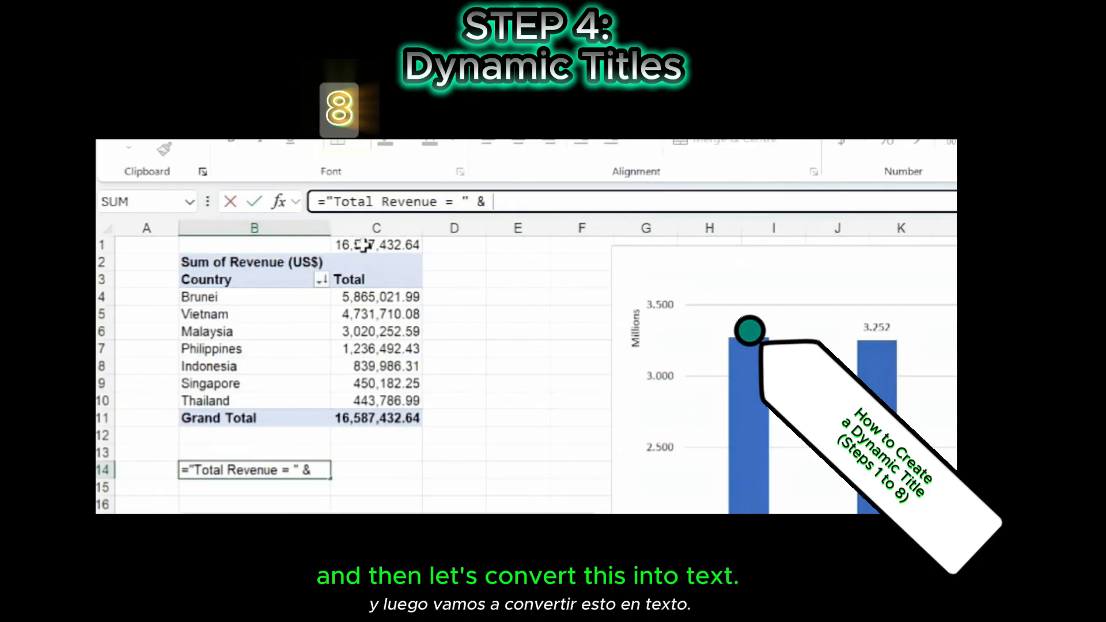
- Complete the B14 formula by appending TEXT(C1,"#,###") so the label includes the formatted grand total
type("text")
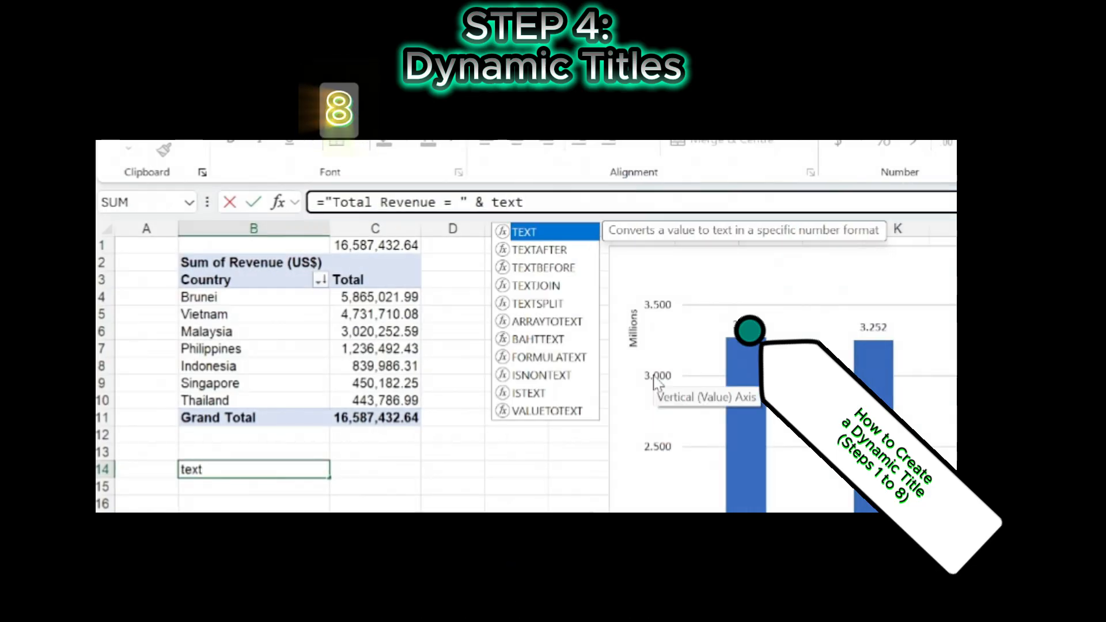
type("(")
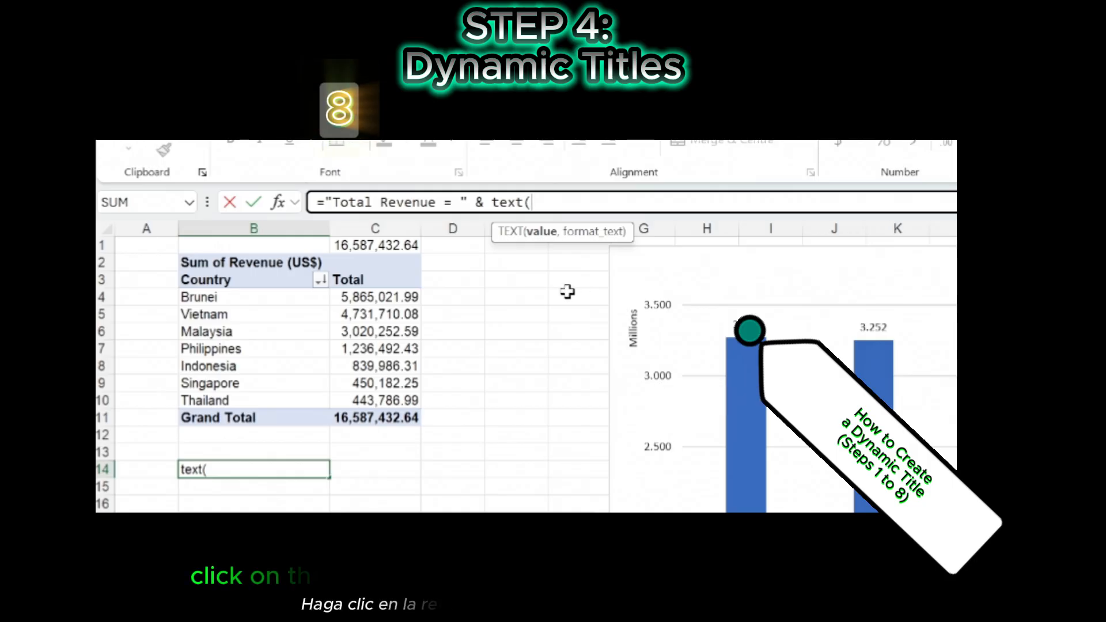
left_click(360, 246)
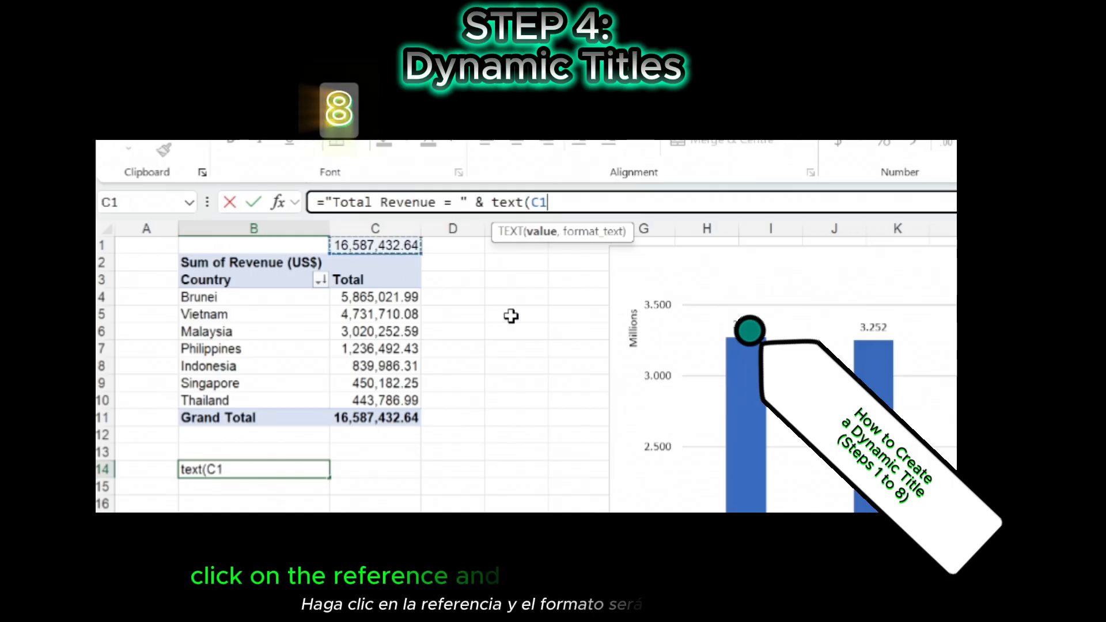
type(",")
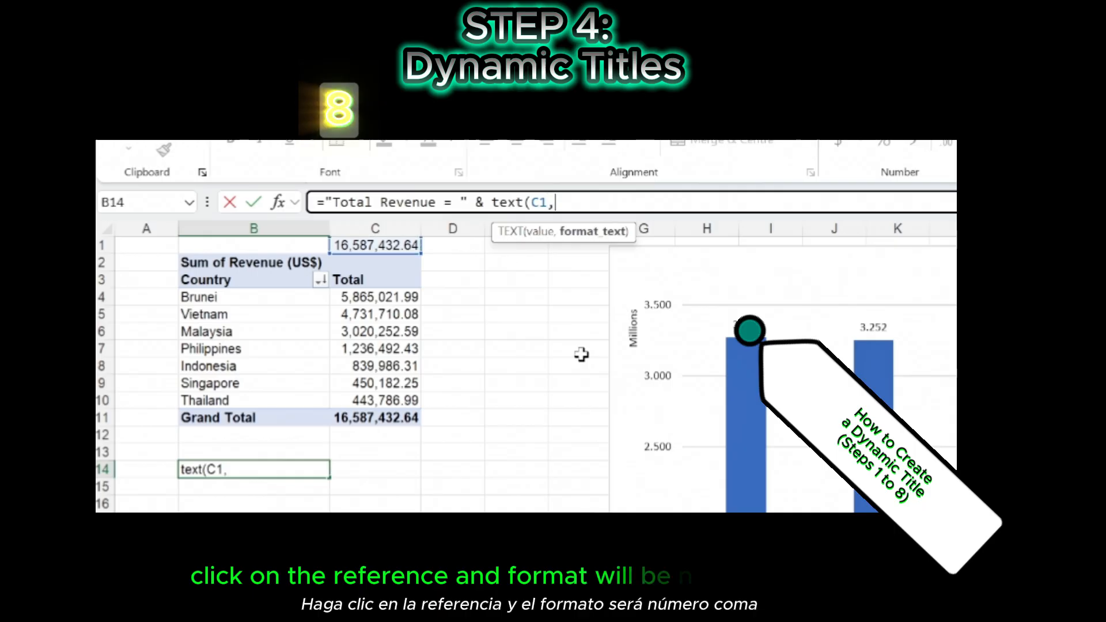
type("\"#,###")
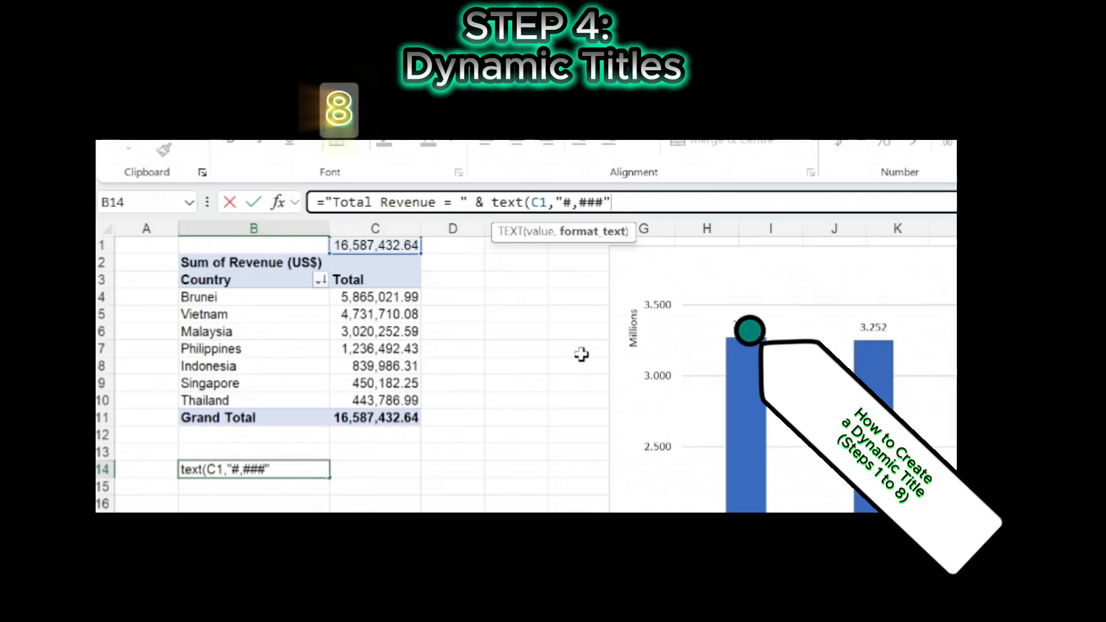
type(")")
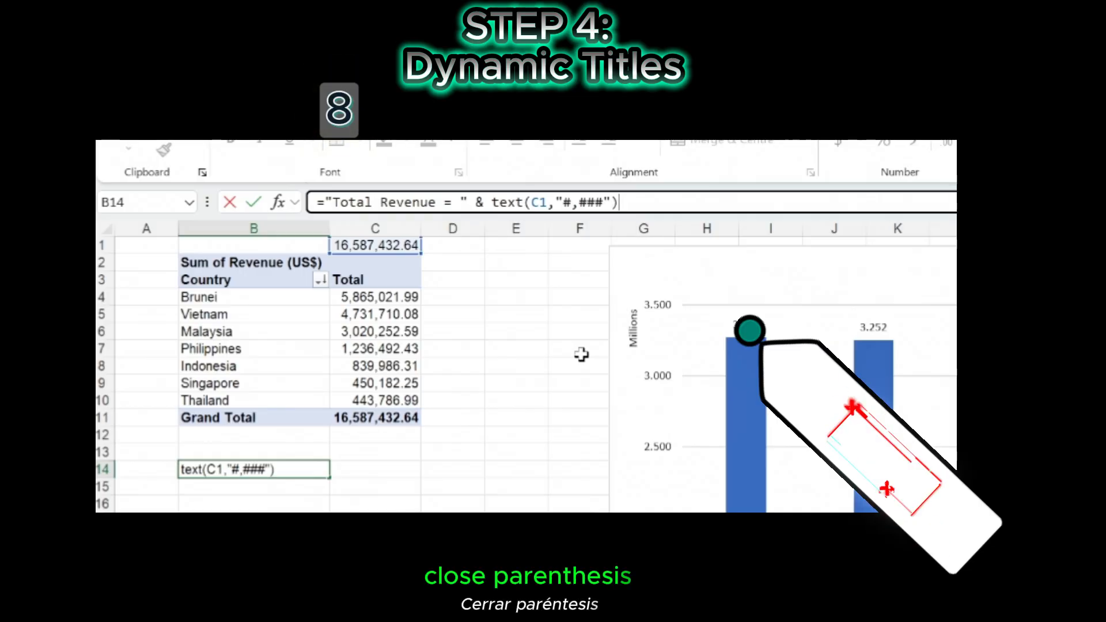
key("Return")
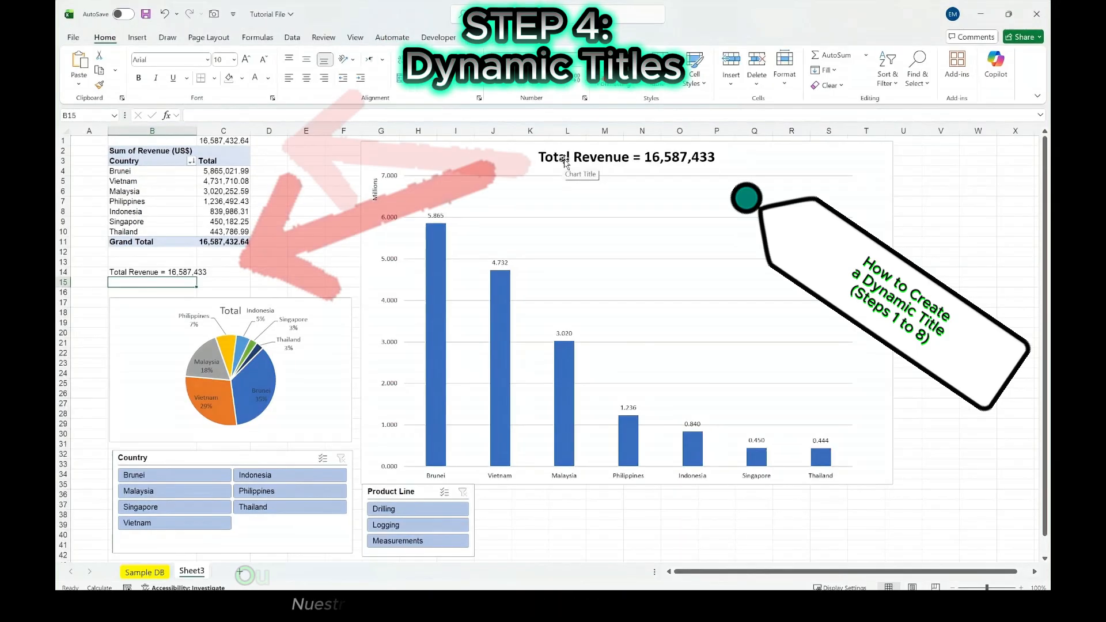
- Test the column chart's dynamic title by filtering the Country slicer to Brunei and the Product Line slicer to Drilling
left_click(593, 169)
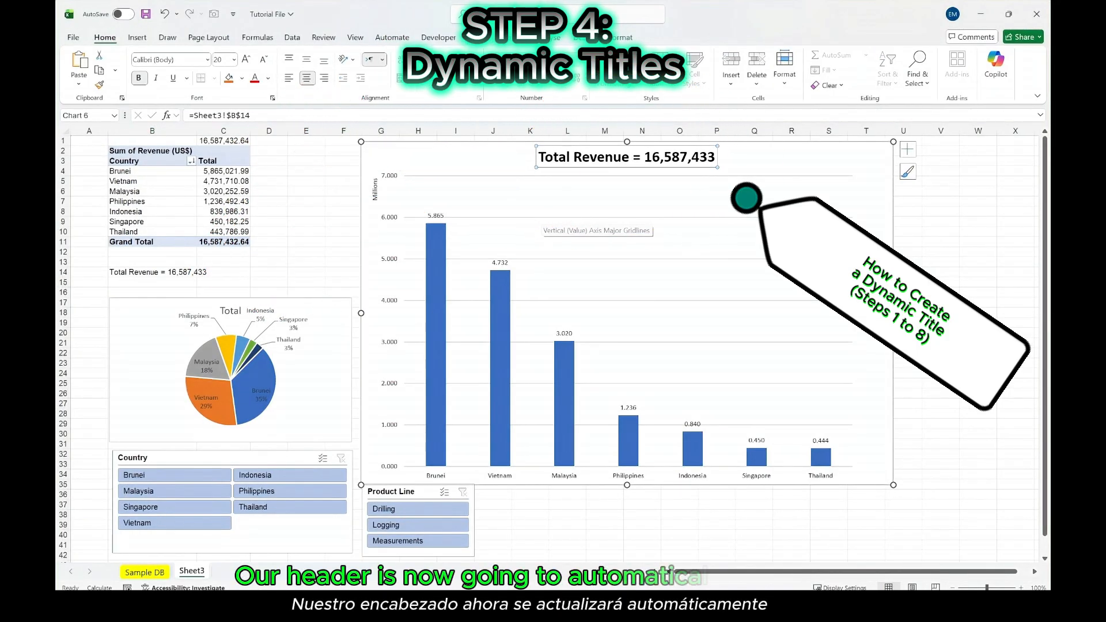
left_click(163, 475)
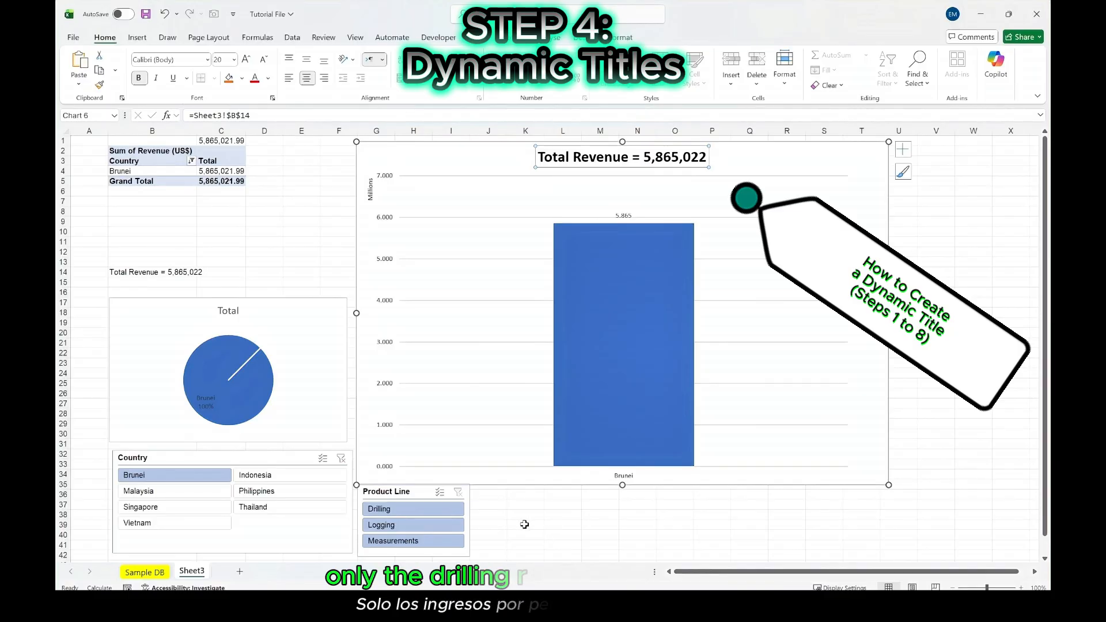
left_click(401, 509)
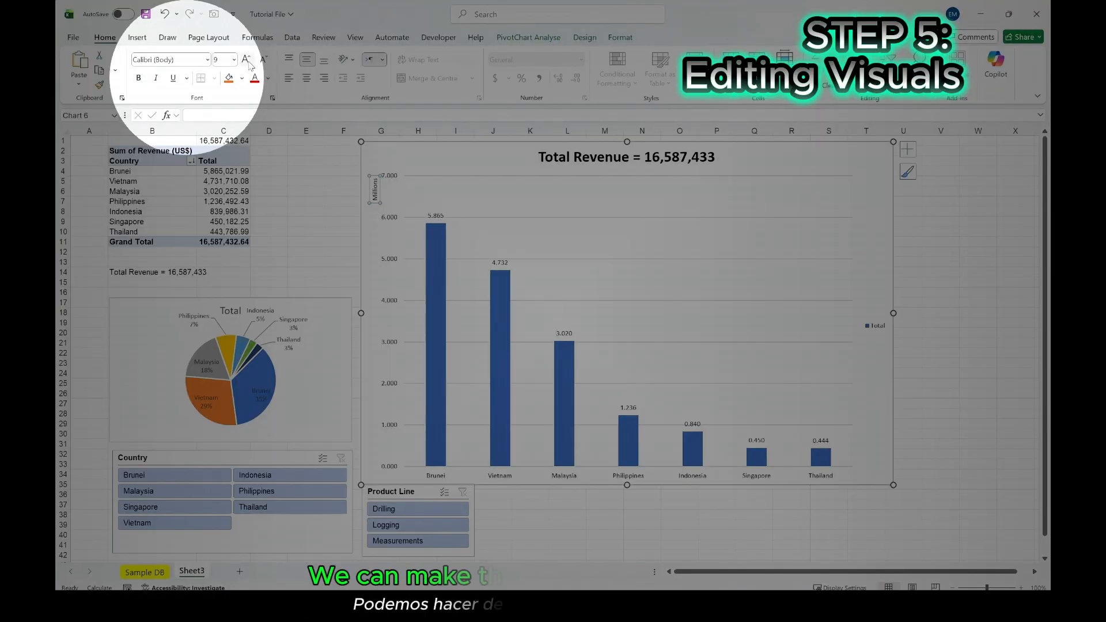
- Enlarge the column chart's Millions axis label to font size 12
left_click(247, 61)
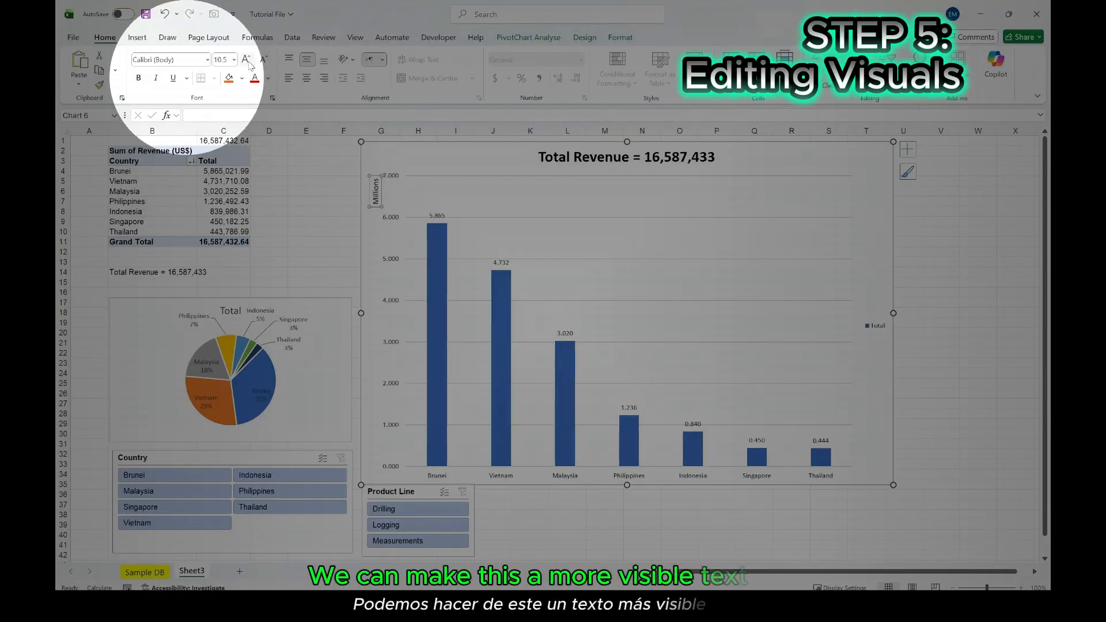
left_click(248, 62)
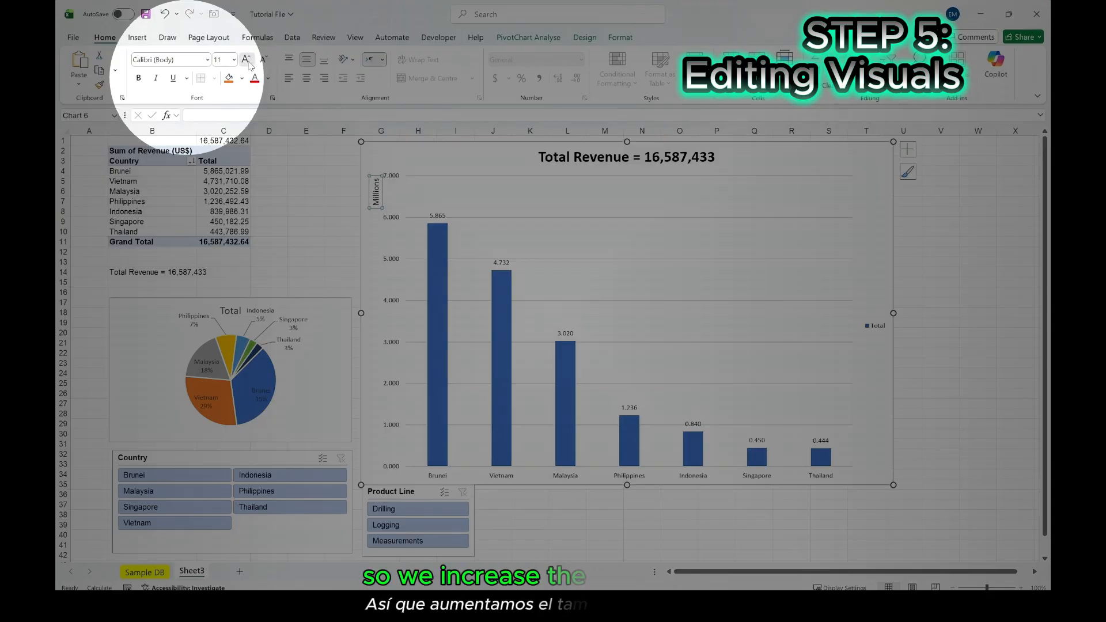
left_click(247, 61)
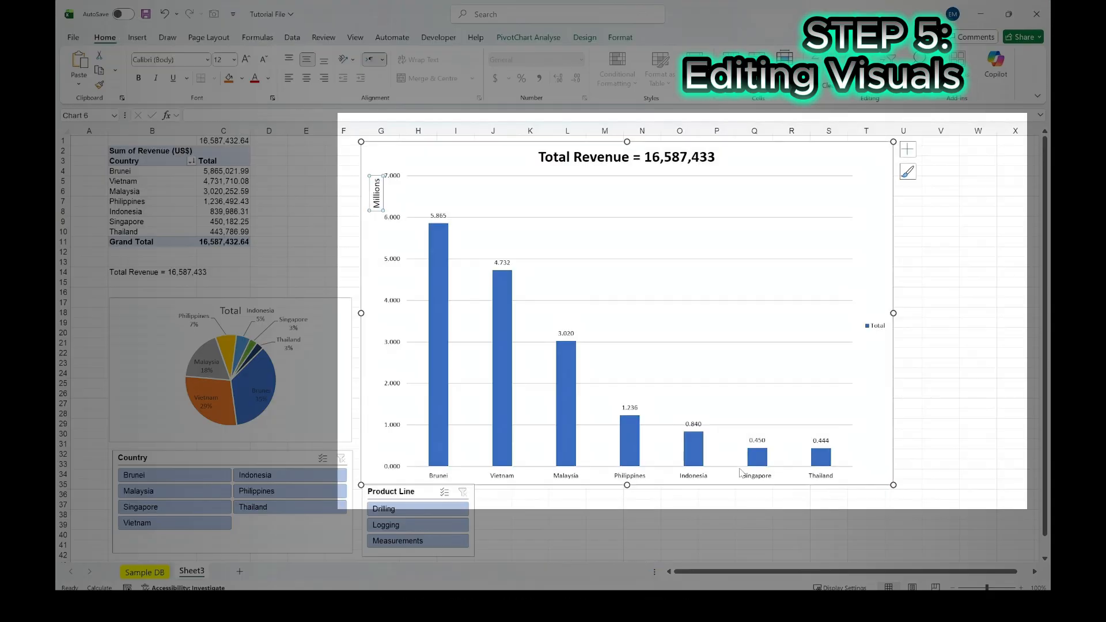
- Set the gap width of the column chart's data series to 100%
left_click(570, 393)
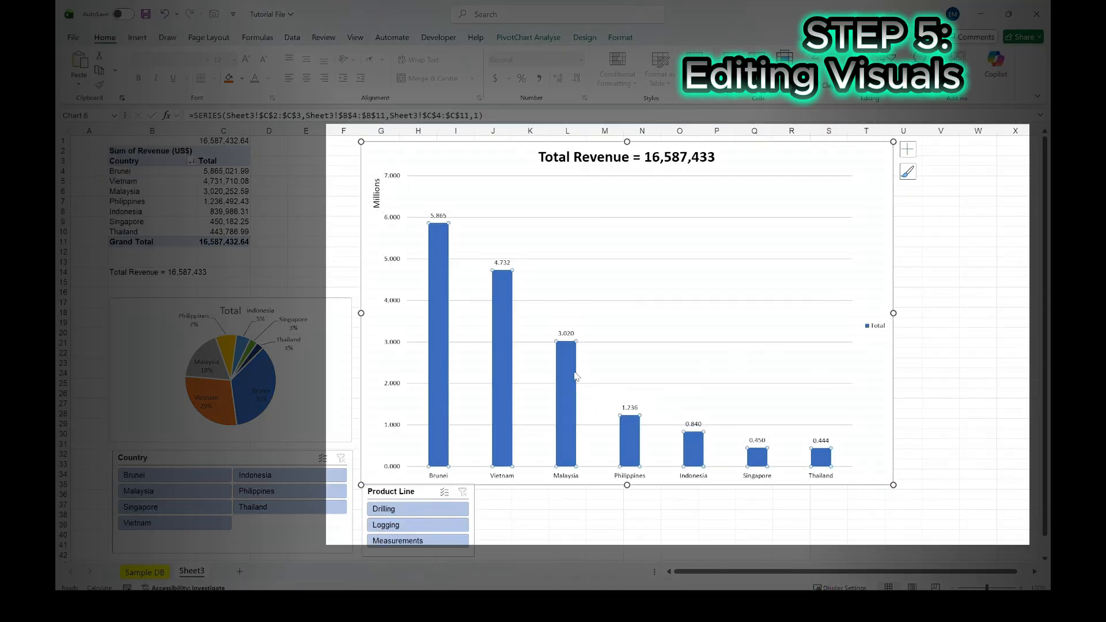
right_click(562, 369)
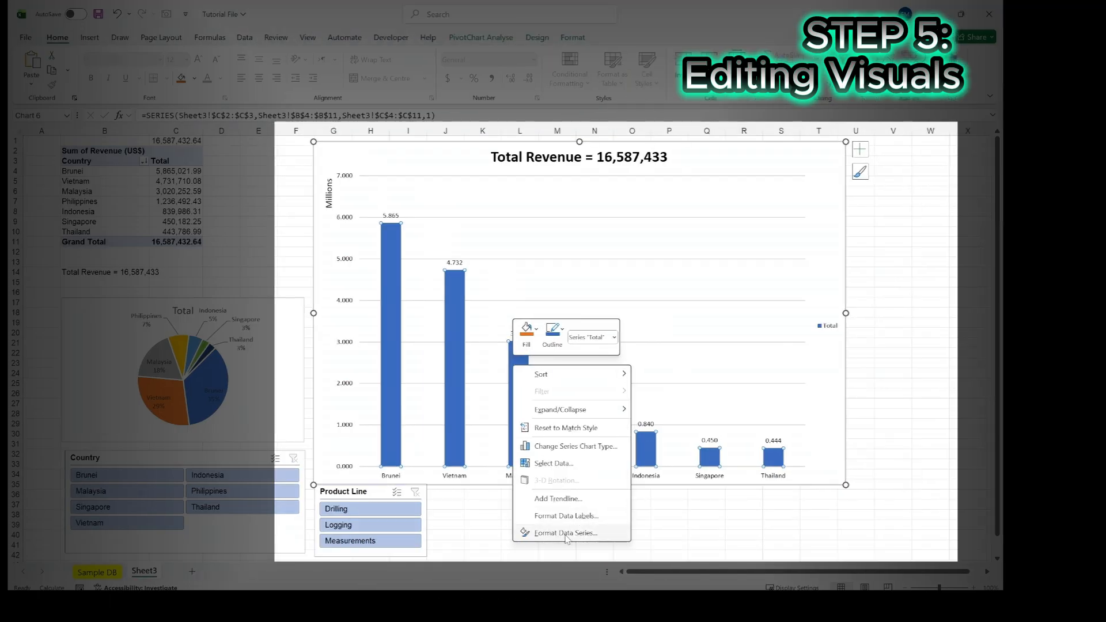
left_click(611, 533)
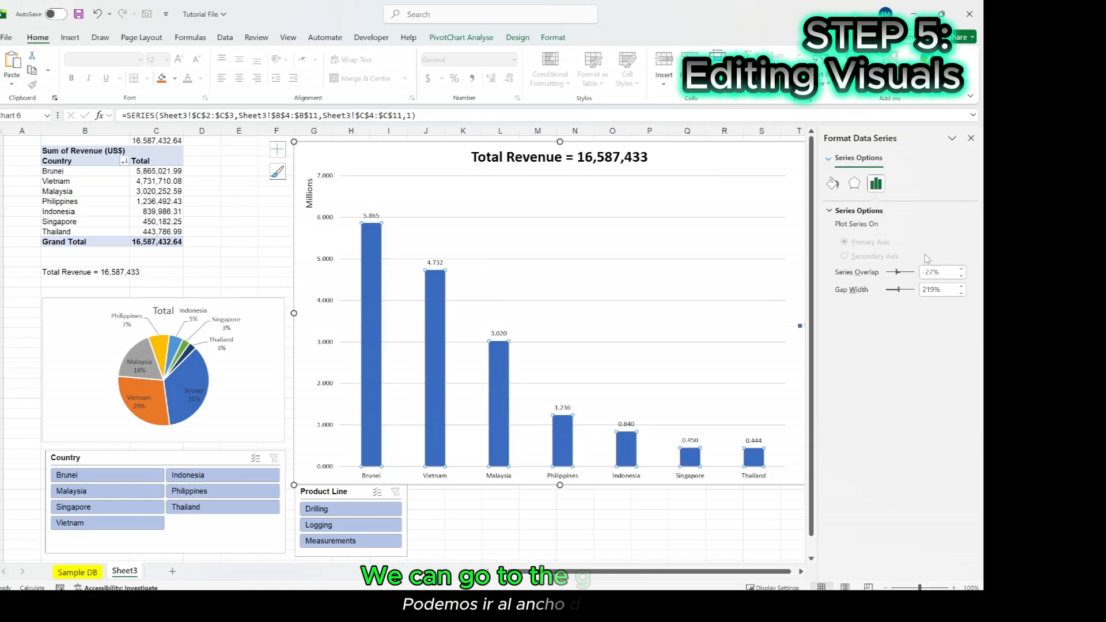
left_click(945, 291)
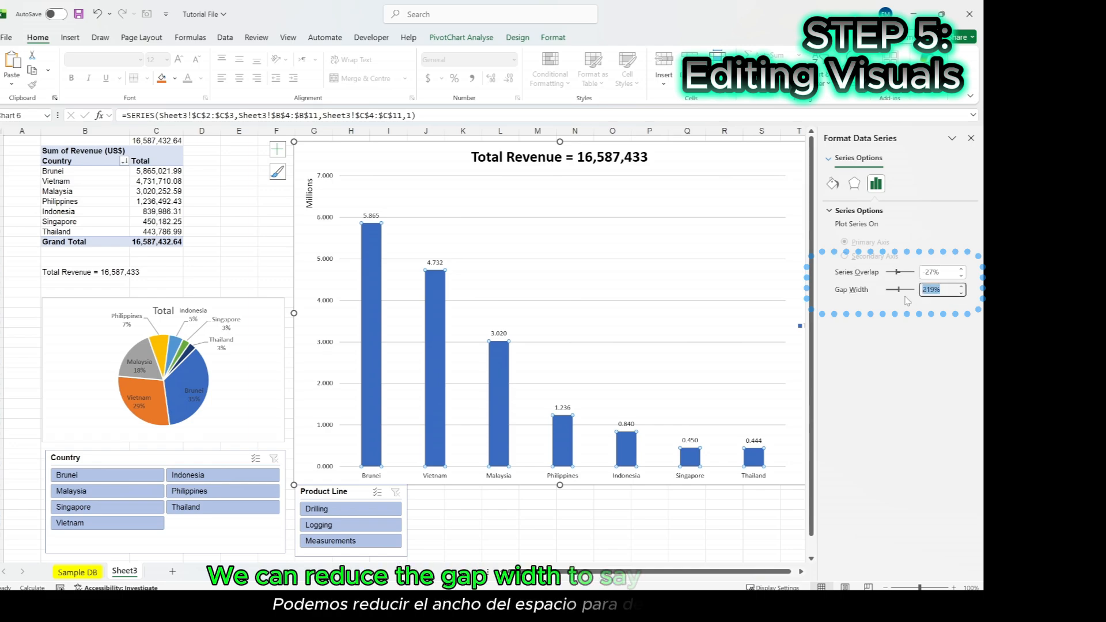
type("100")
key("Return")
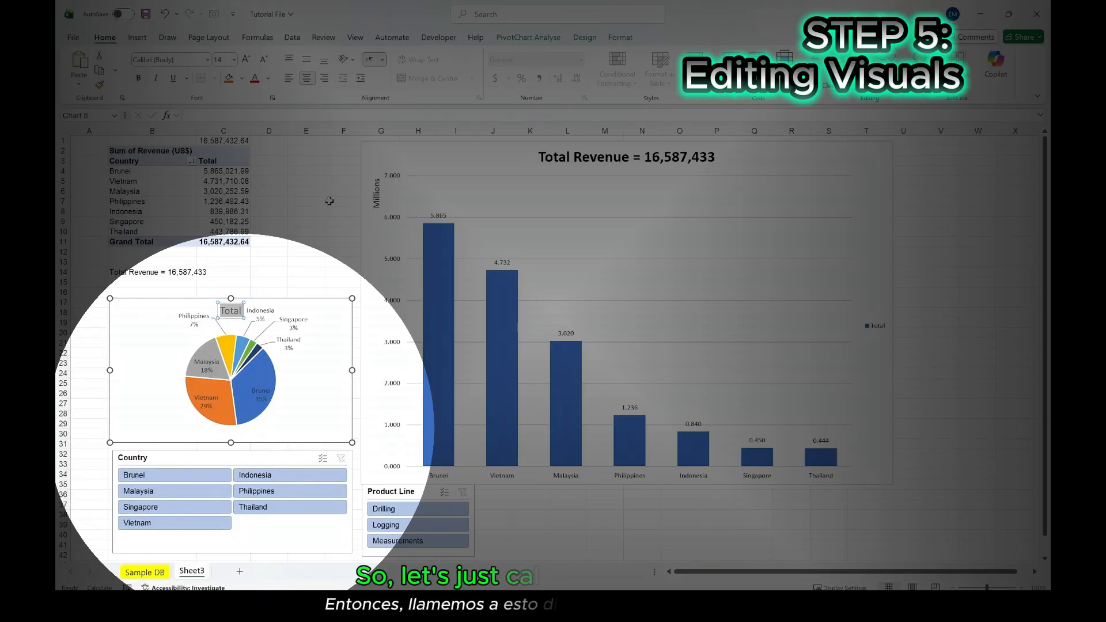
- Retitle the pie chart "Revenue Distribution per Country"
type("Revenue D")
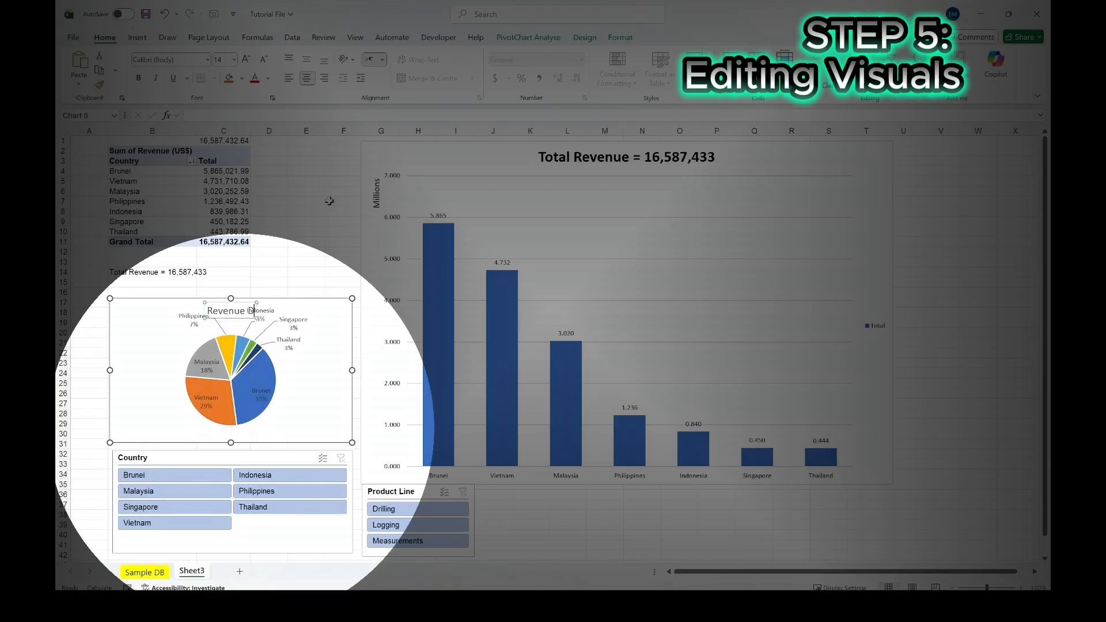
type("istribution")
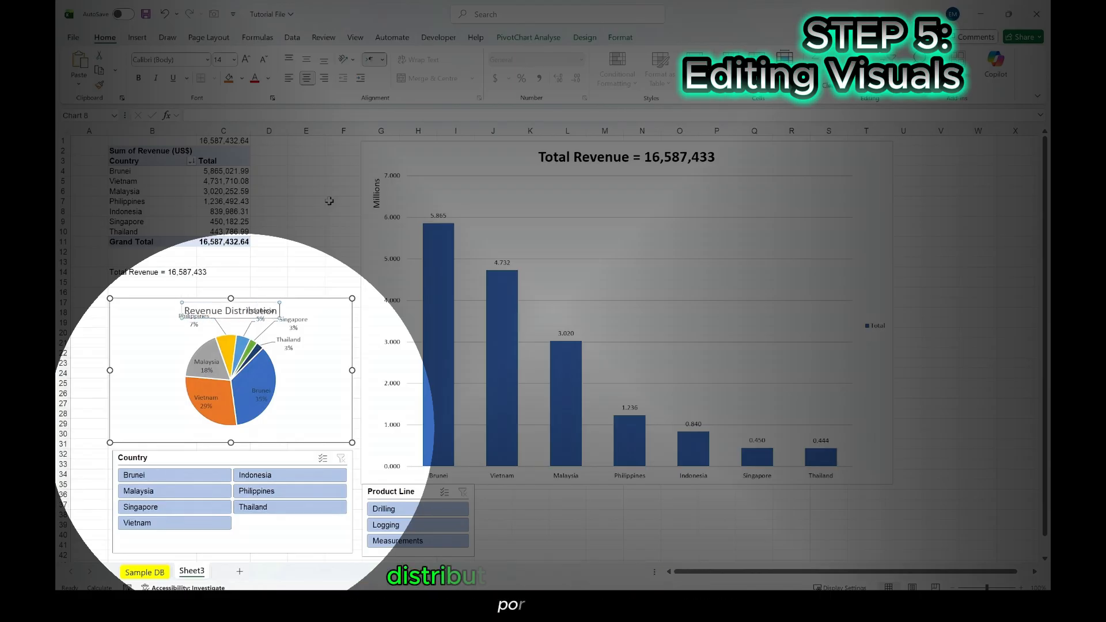
type(" per Country")
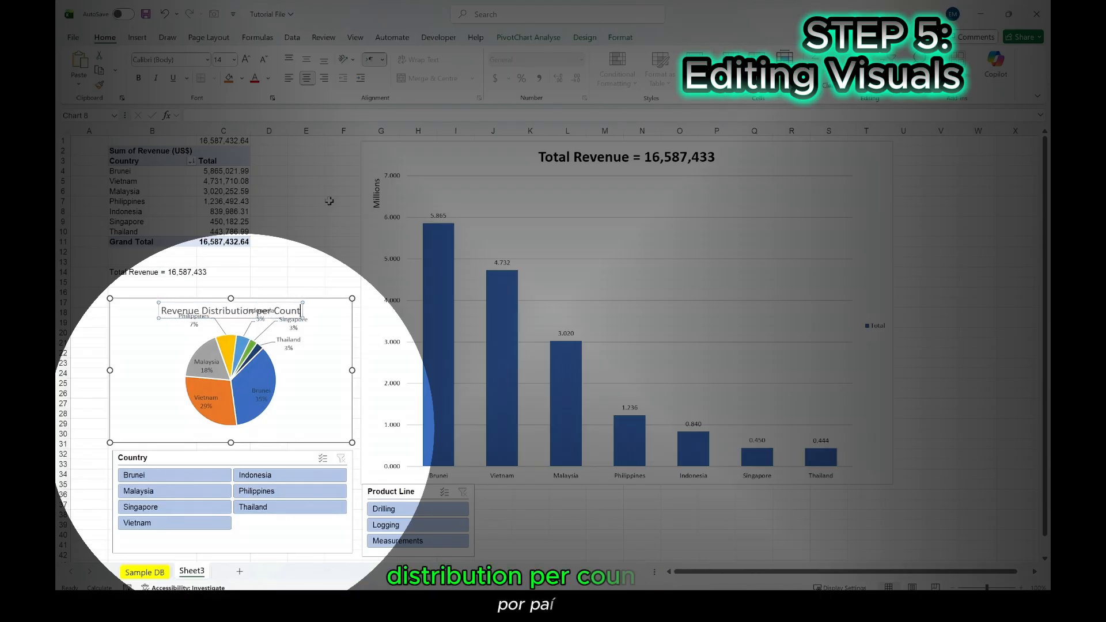
left_click(301, 399)
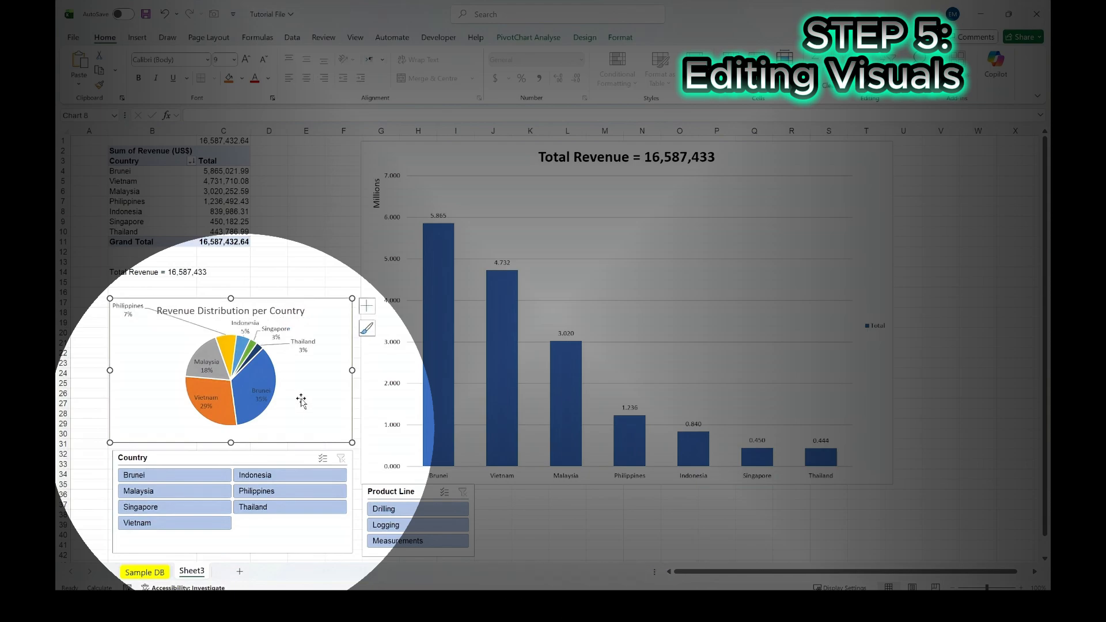
- Set the angle of the first slice in the pie chart's data series to 46°
left_click(261, 380)
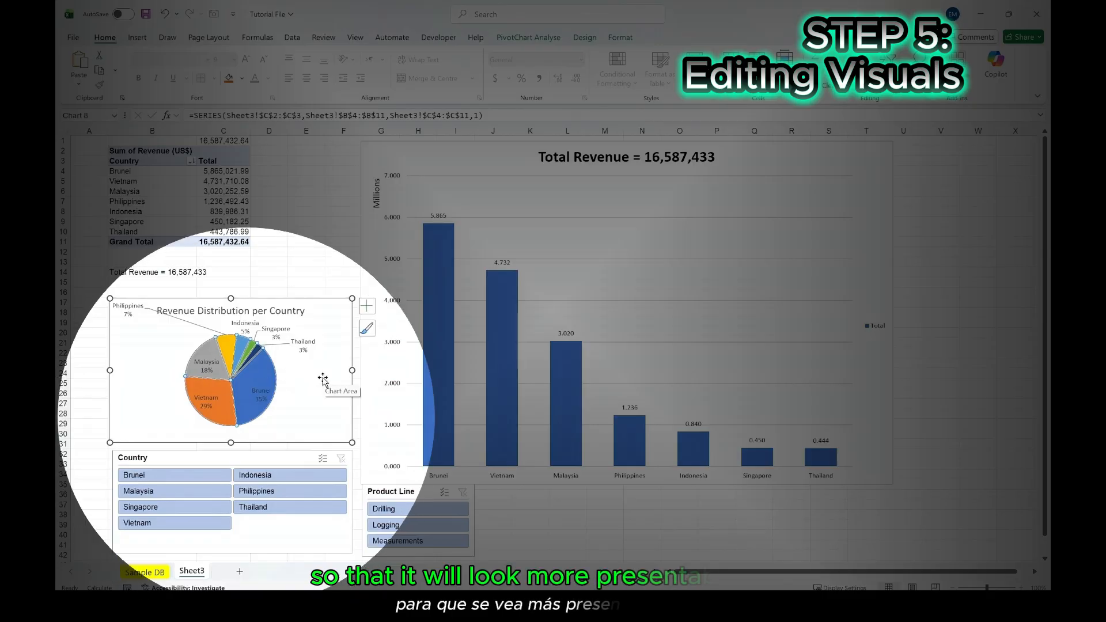
right_click(258, 378)
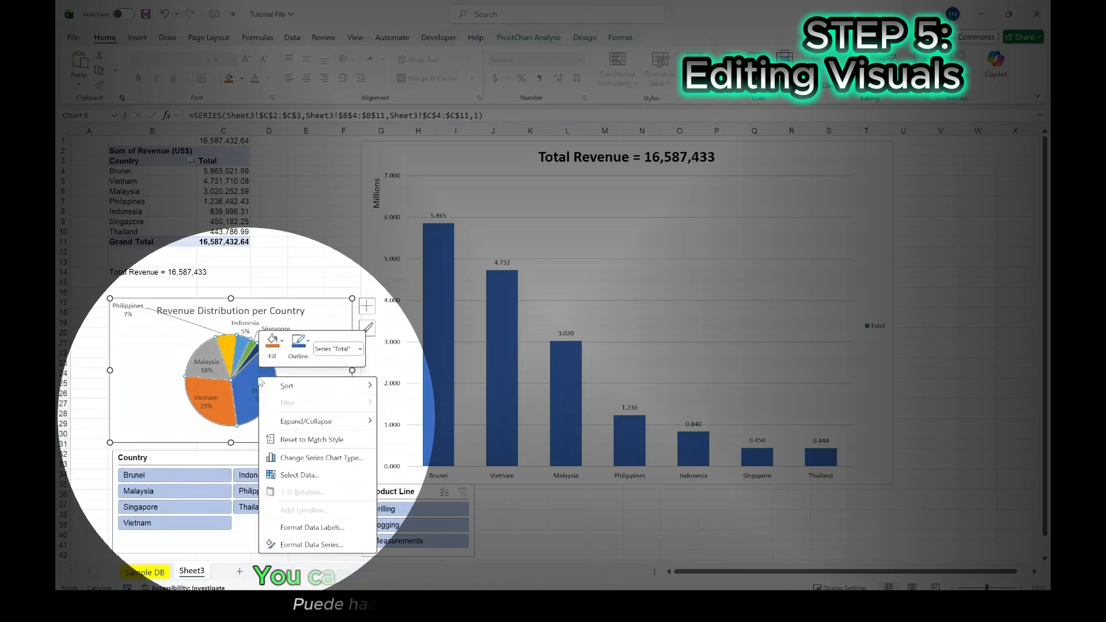
left_click(301, 544)
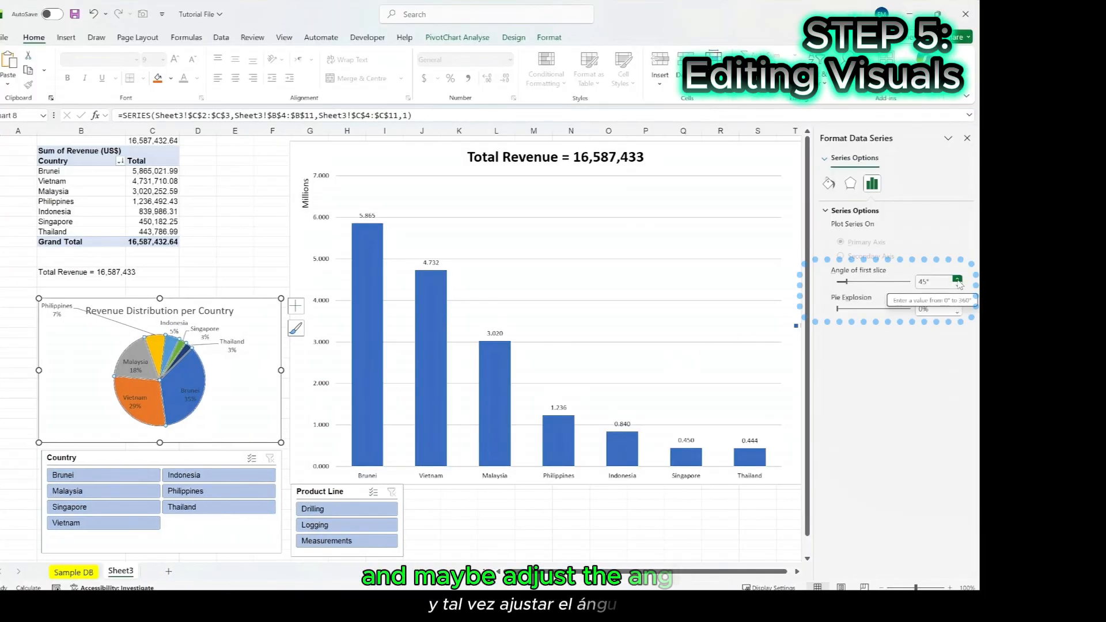
left_click(958, 280)
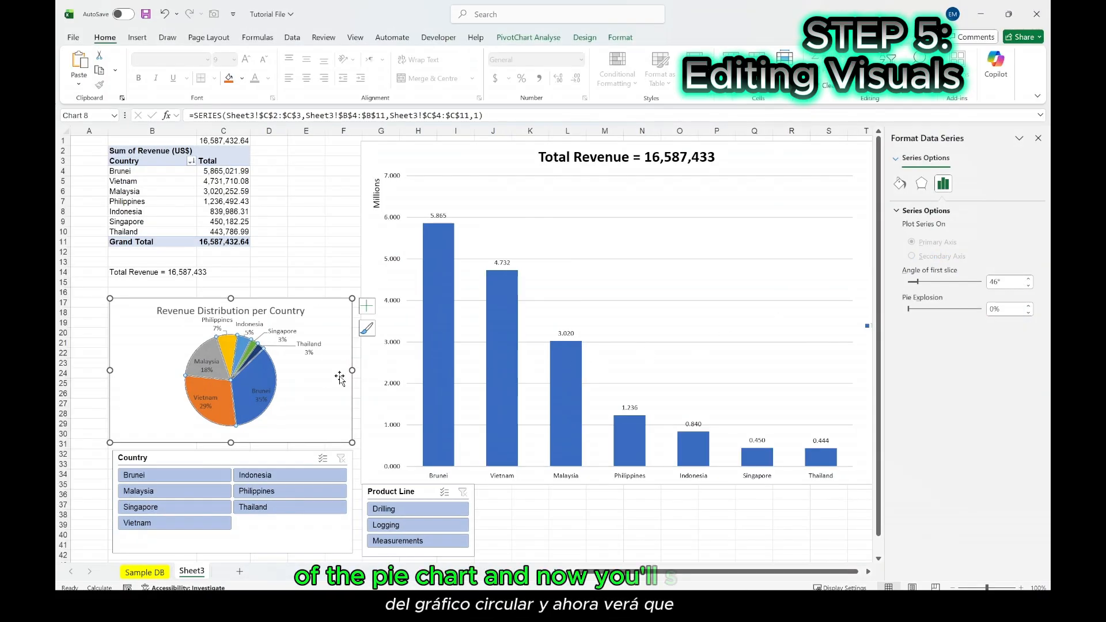
left_click(313, 399)
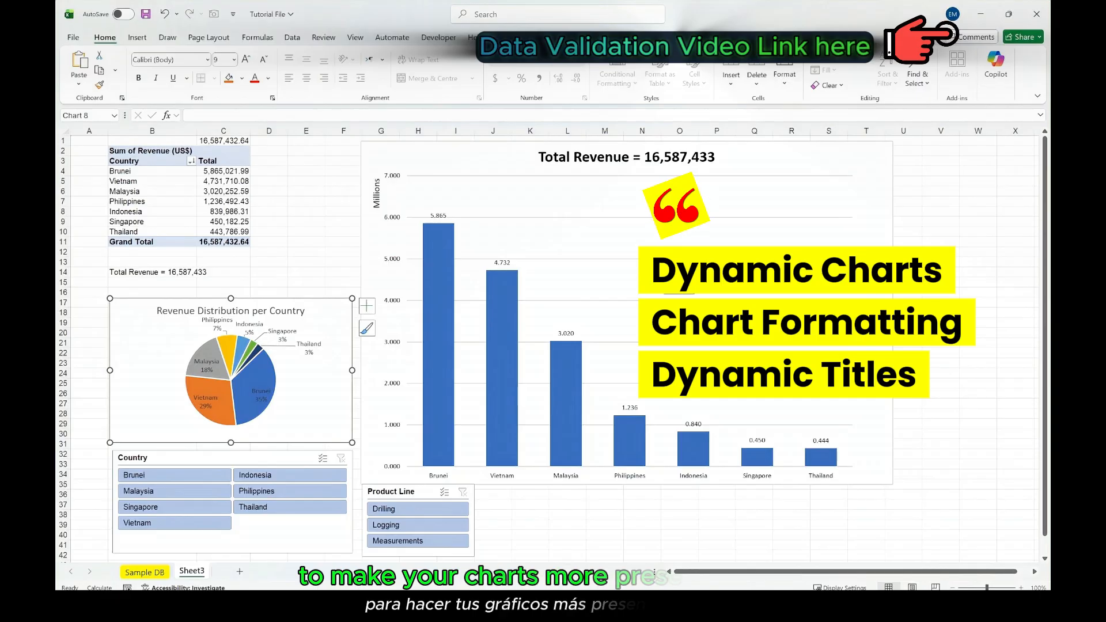
left_click(670, 162)
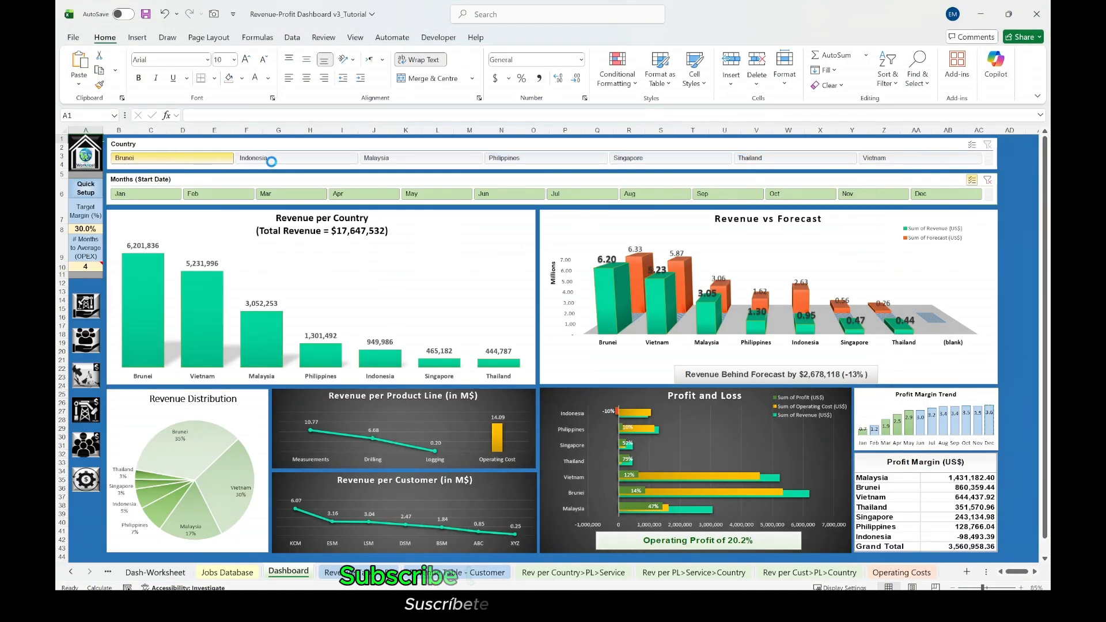
- In the Revenue-Profit Dashboard v3_Tutorial workbook, filter the dashboard with the Country slicer to Indonesia, Malaysia and Philippines in turn
left_click(304, 160)
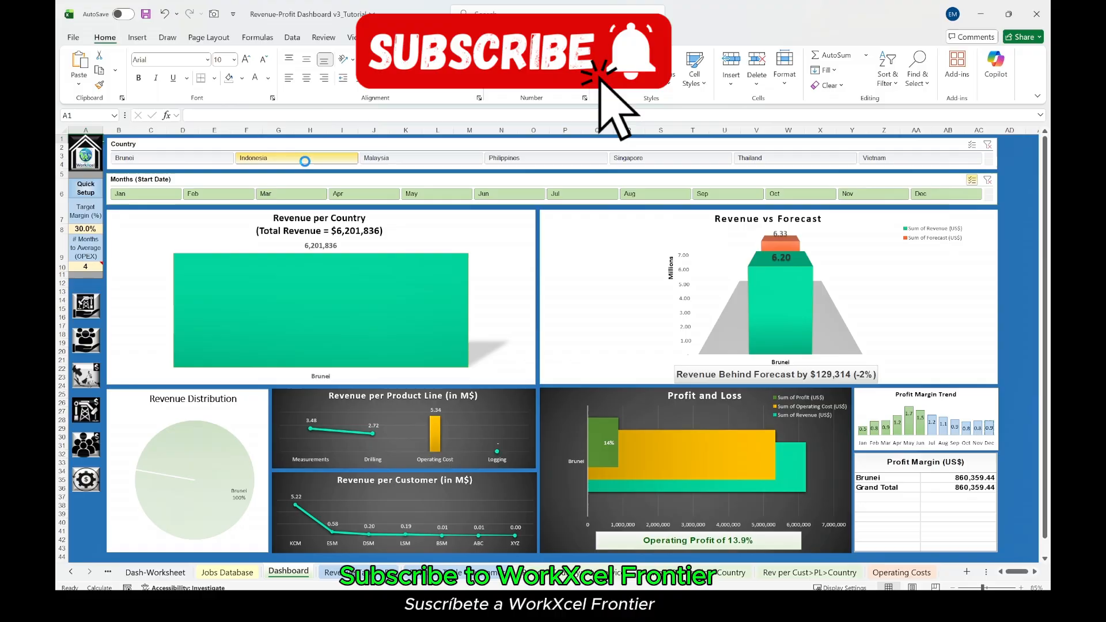
left_click(407, 165)
left_click(521, 164)
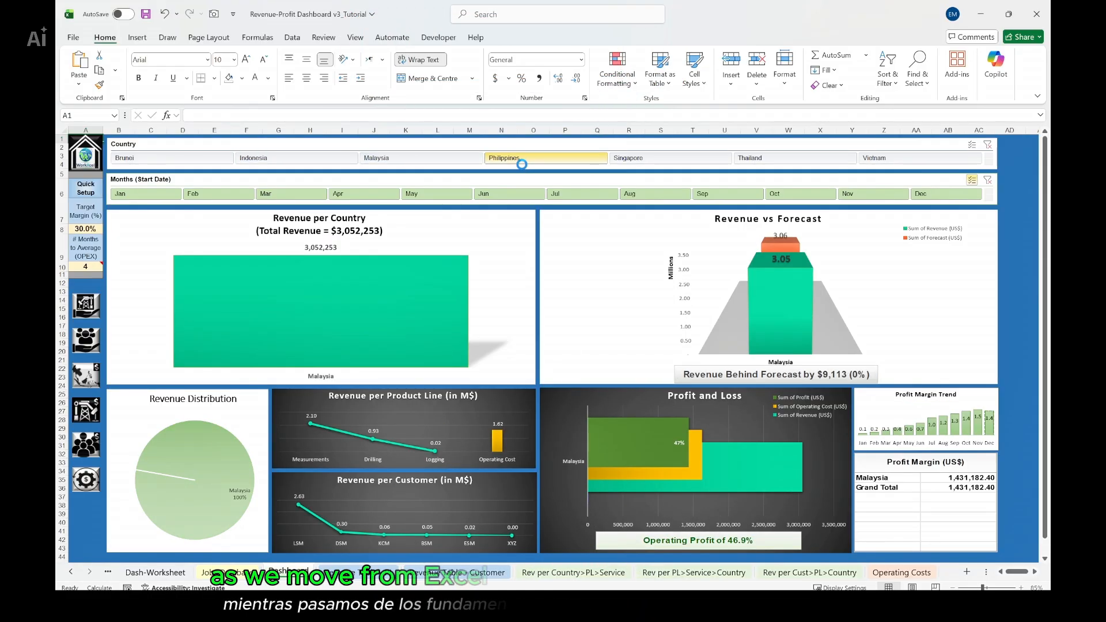